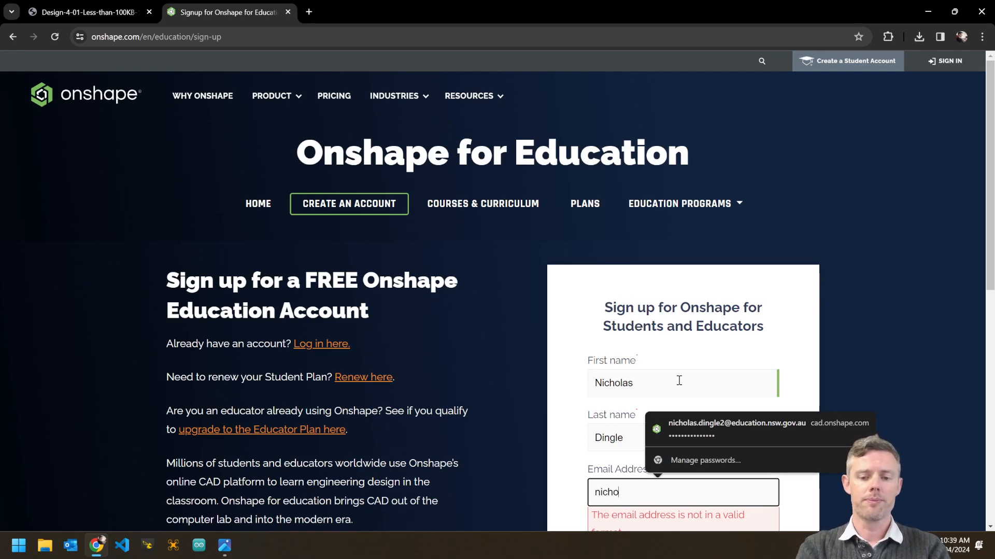
Correct the mistyped e-mail address, dismiss the autofill suggestion, and open a blank browser tab.
key("BackSpace")
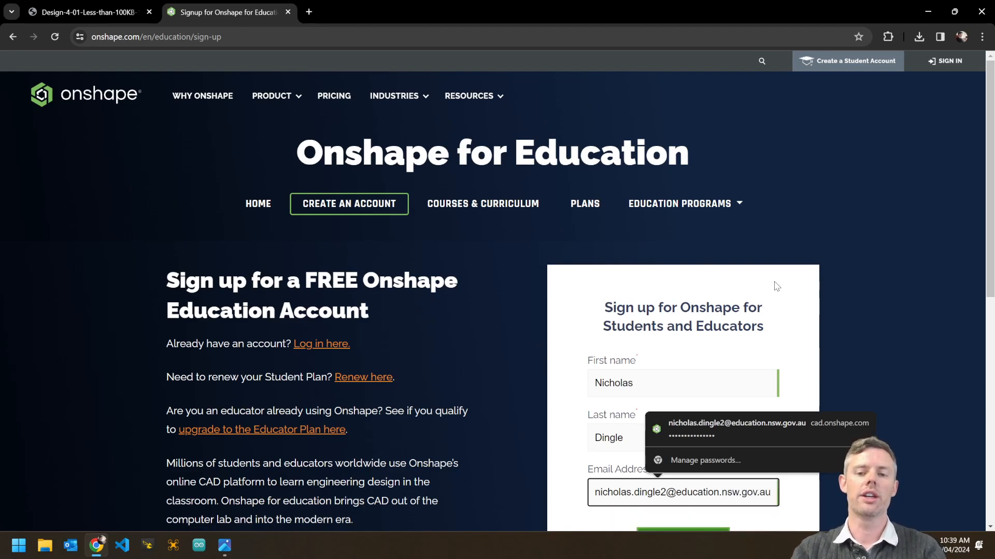
left_click(857, 299)
scroll(857, 299, "down", 2)
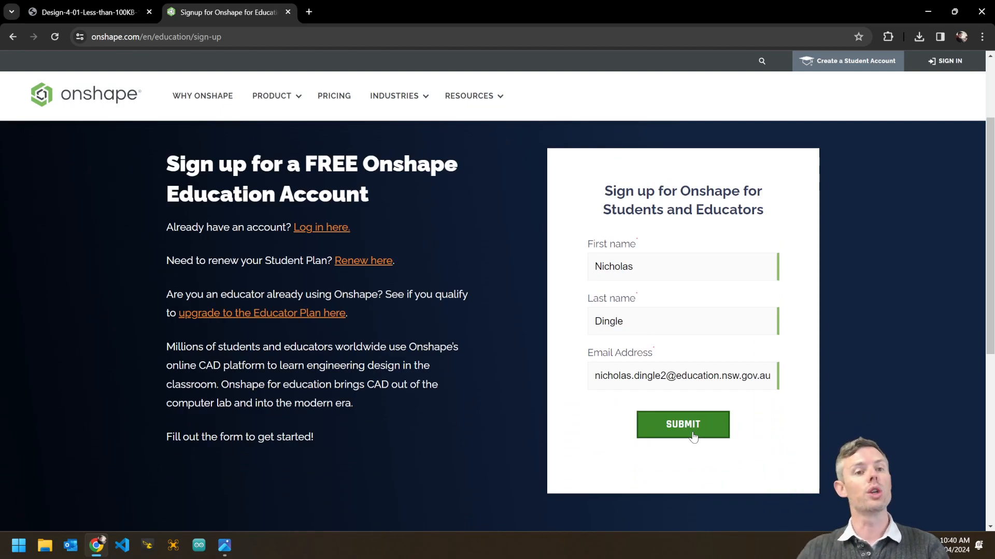
key("ctrl+t")
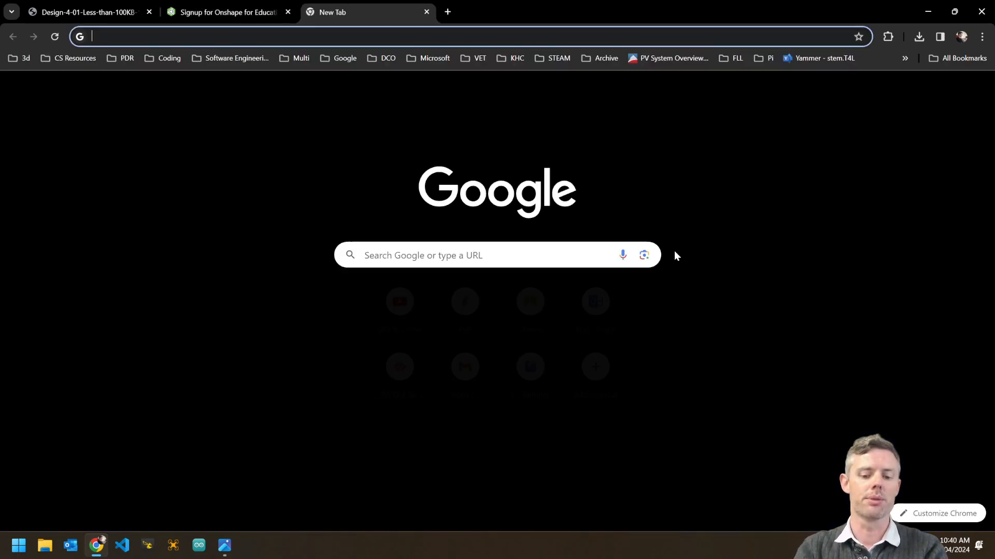
Load Gmail in the new tab, then close it to get back to the sign-up form.
type("gmail")
key("Return")
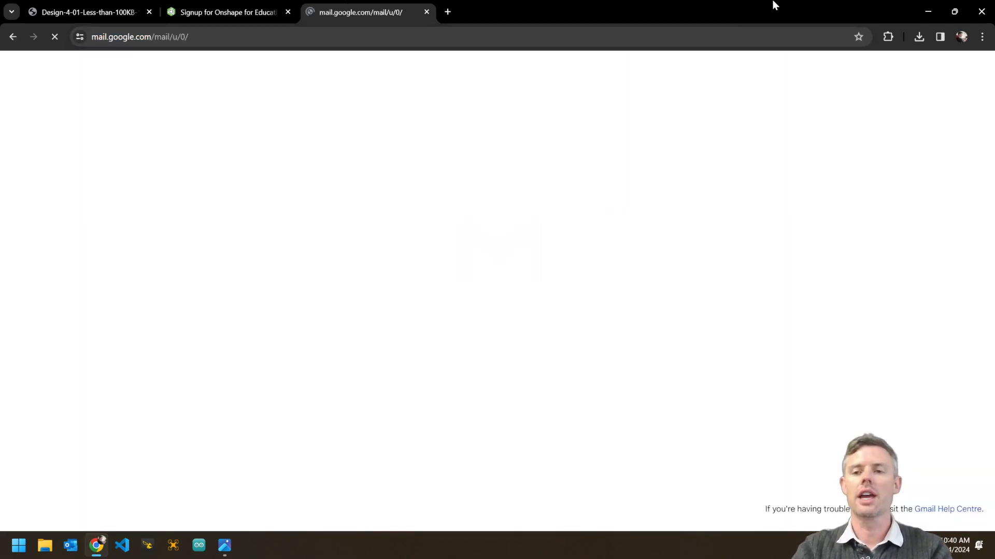
left_click(427, 11)
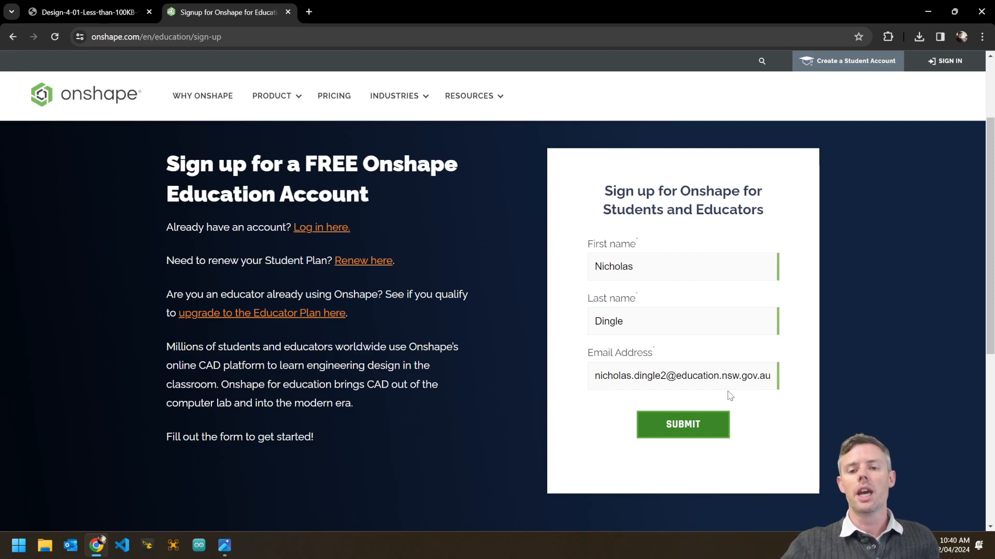
Sign in from the Onshape home page with the saved login and open the CAD Practice document.
left_click(57, 95)
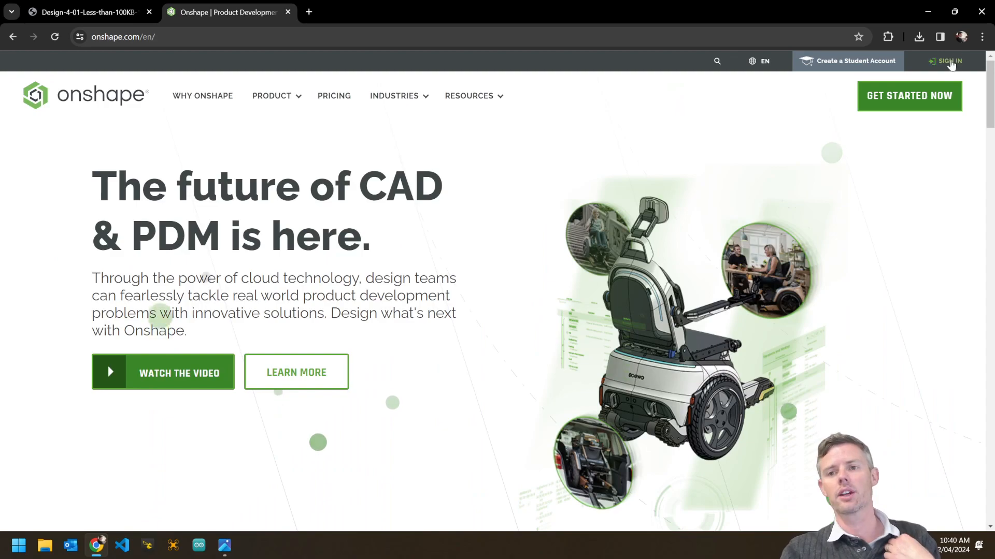
left_click(952, 60)
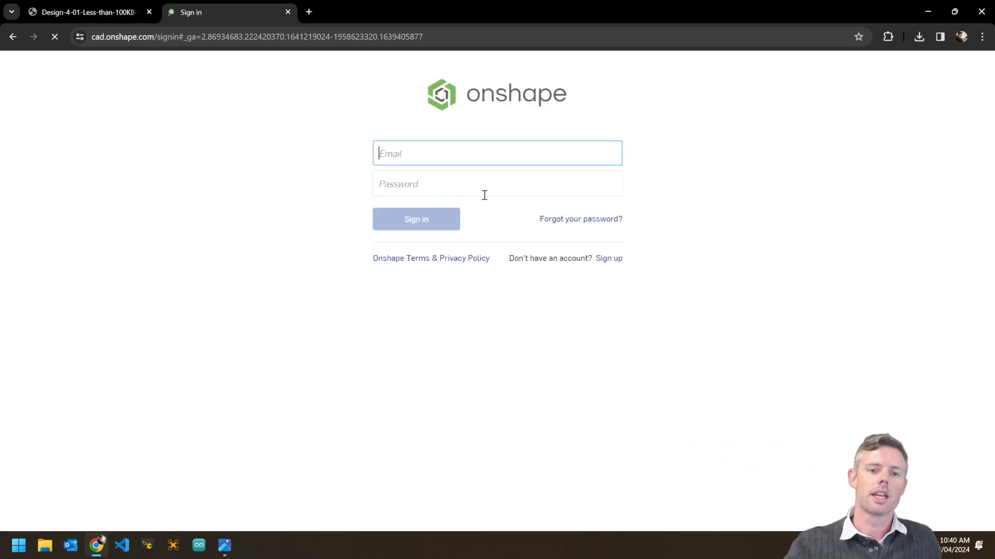
left_click_drag(553, 155, 351, 162)
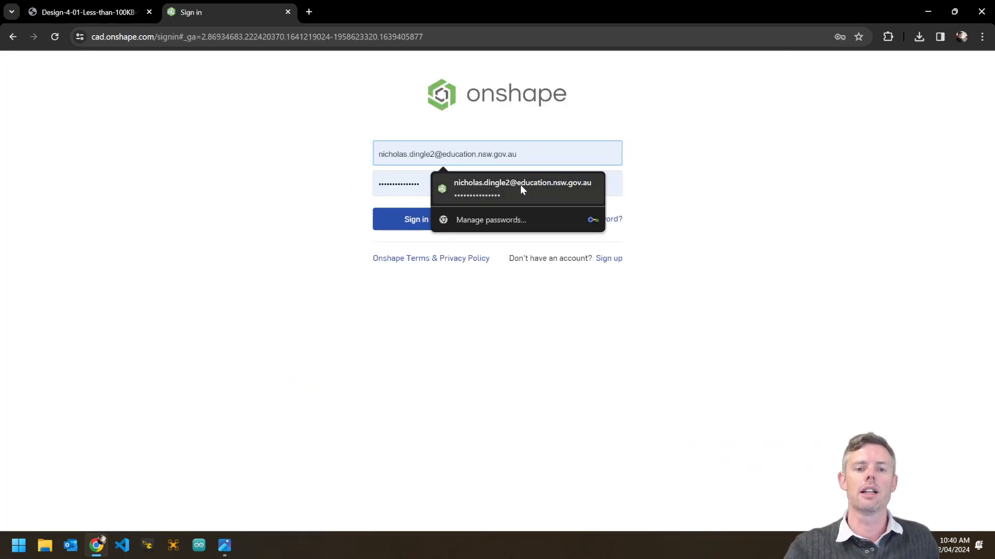
key("Return")
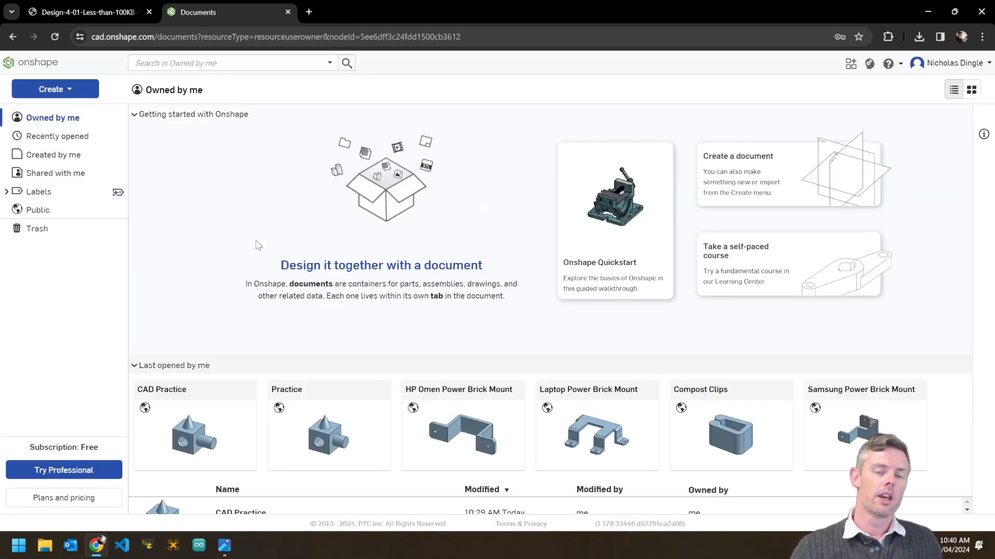
left_click(150, 453)
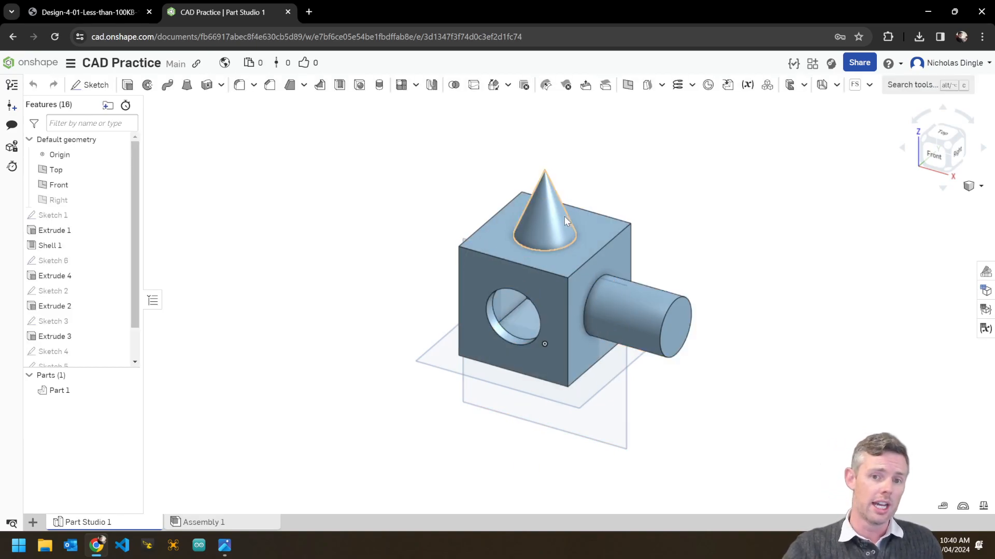
Orbit the model, reset it to isometric view, and return to the Documents list.
right_click_drag(739, 339, 602, 364)
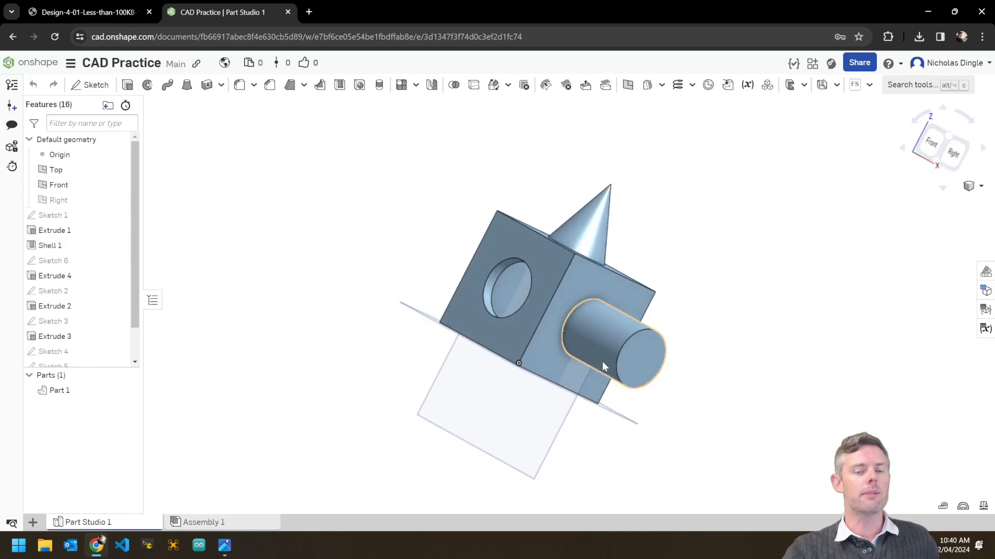
right_click(708, 352)
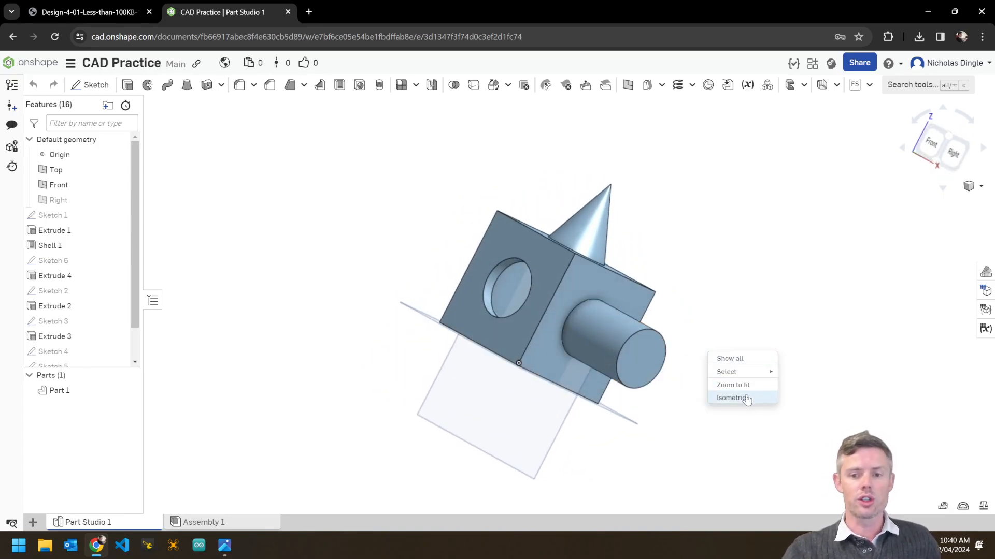
left_click(746, 399)
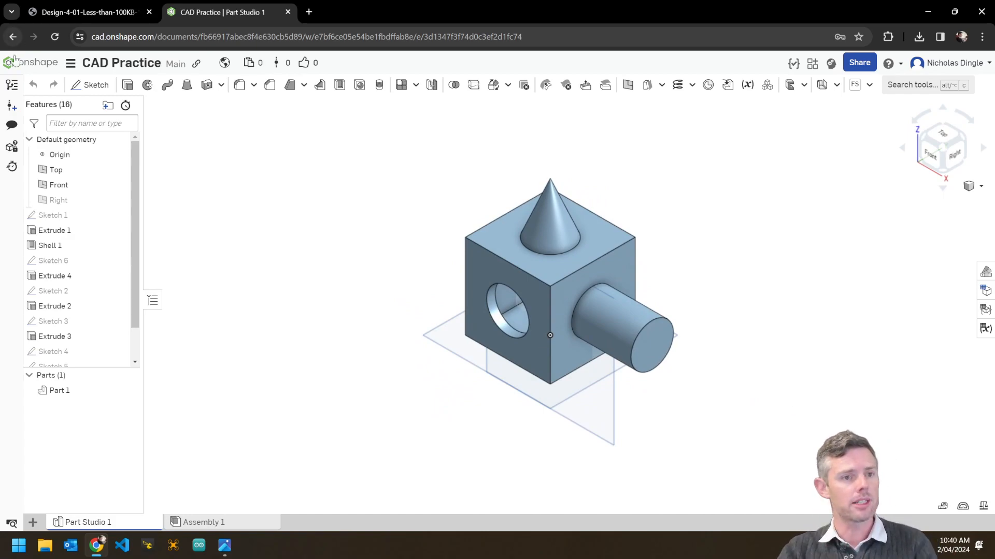
left_click(32, 63)
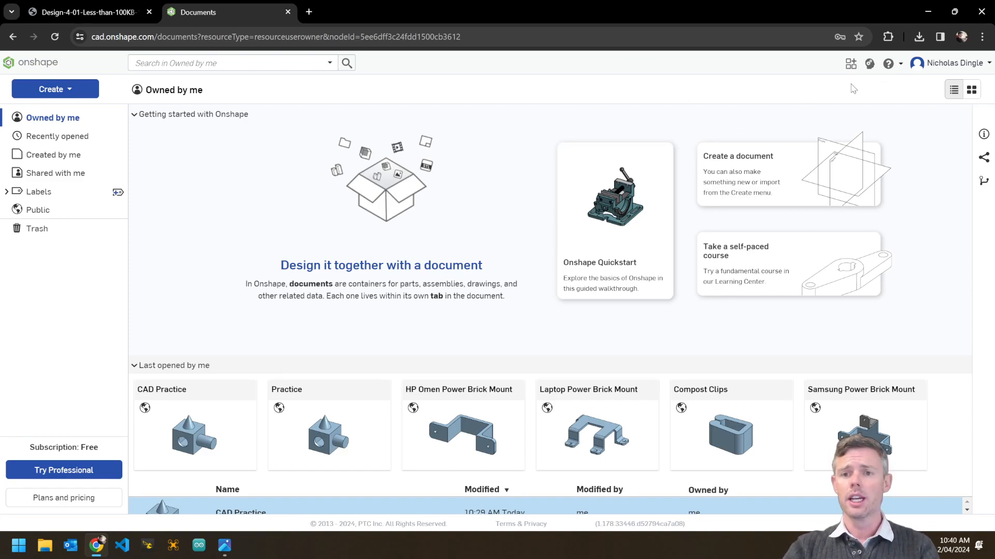
left_click(946, 68)
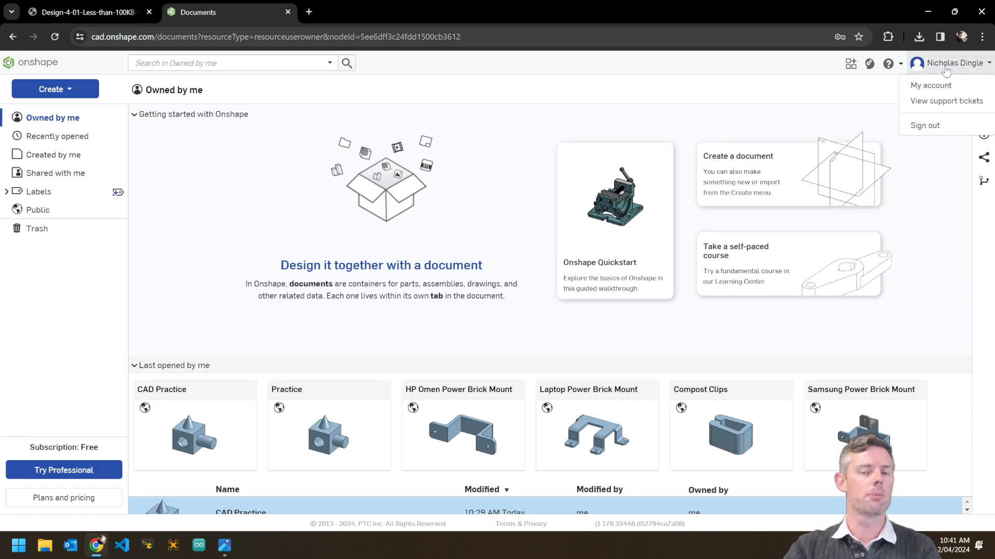
left_click(931, 85)
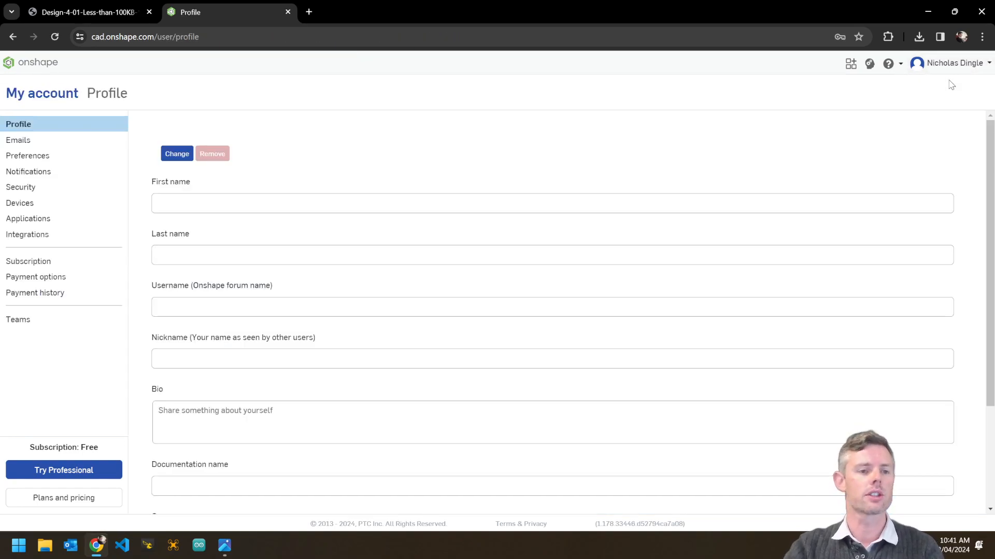
left_click(52, 156)
scroll(353, 207, "down", 1)
scroll(353, 207, "down", 1)
left_click(182, 293)
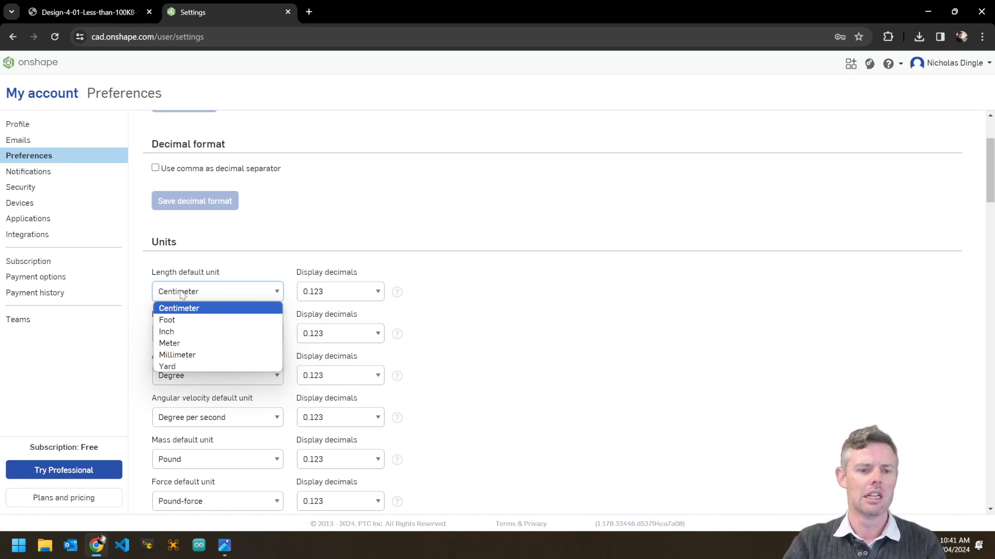
left_click(195, 355)
left_click(245, 302)
left_click(231, 307)
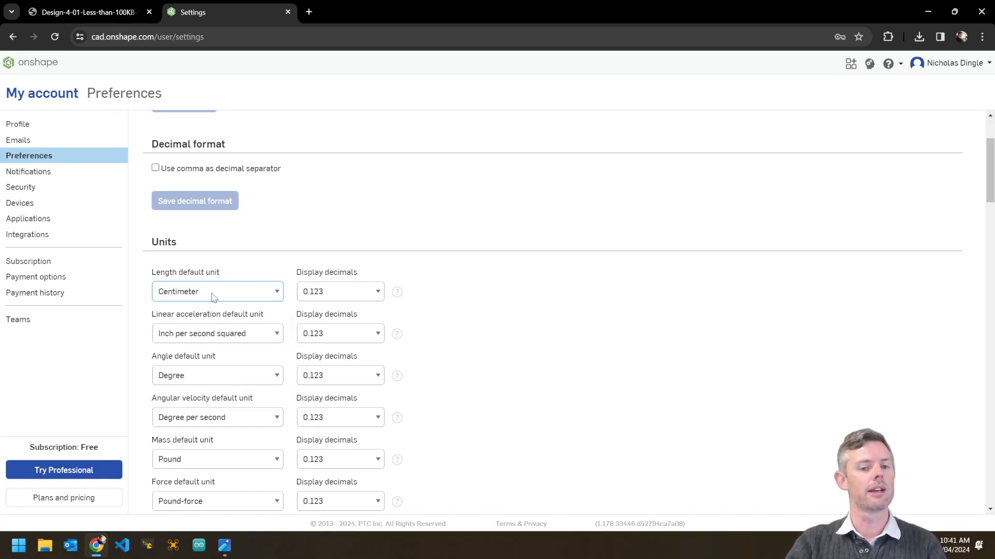
scroll(546, 317, "down", 5)
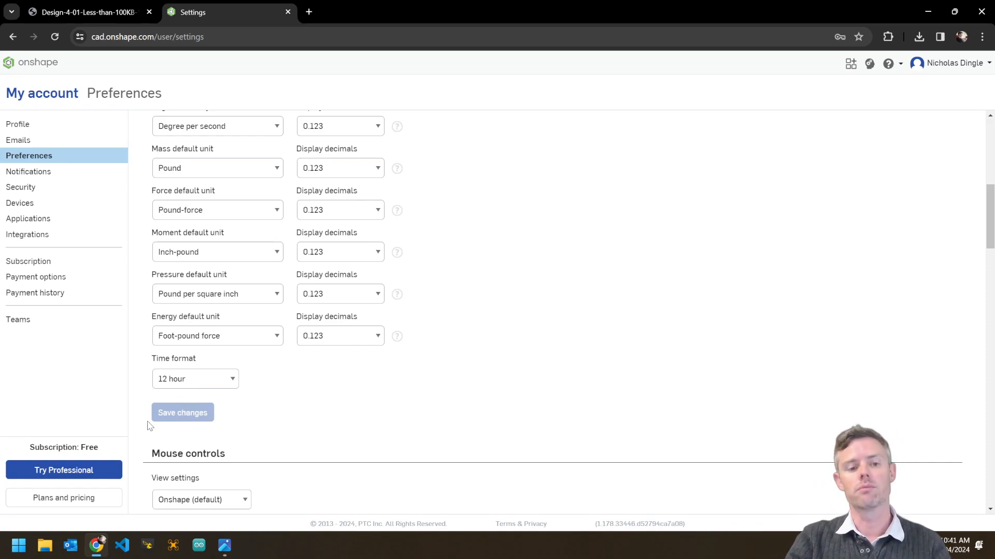
left_click(39, 66)
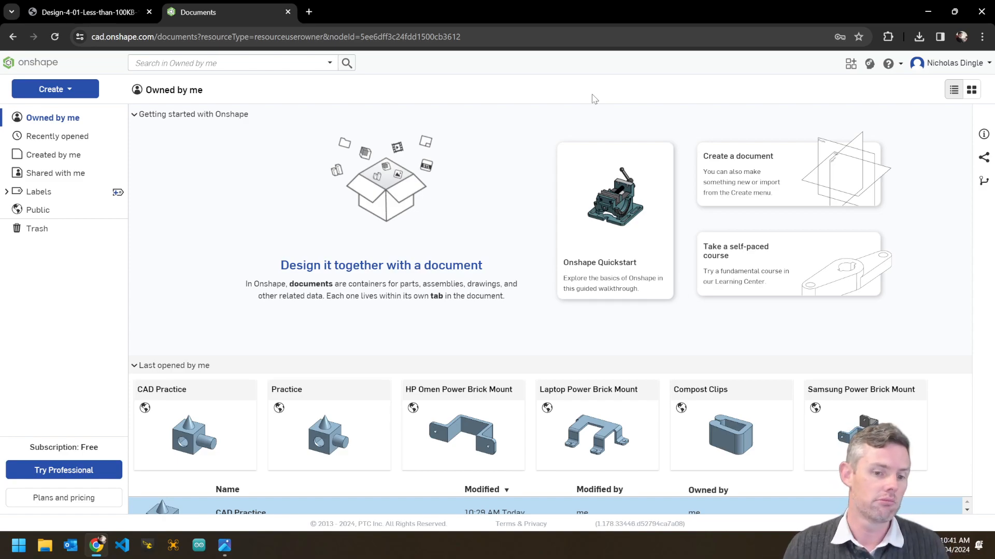
left_click(57, 89)
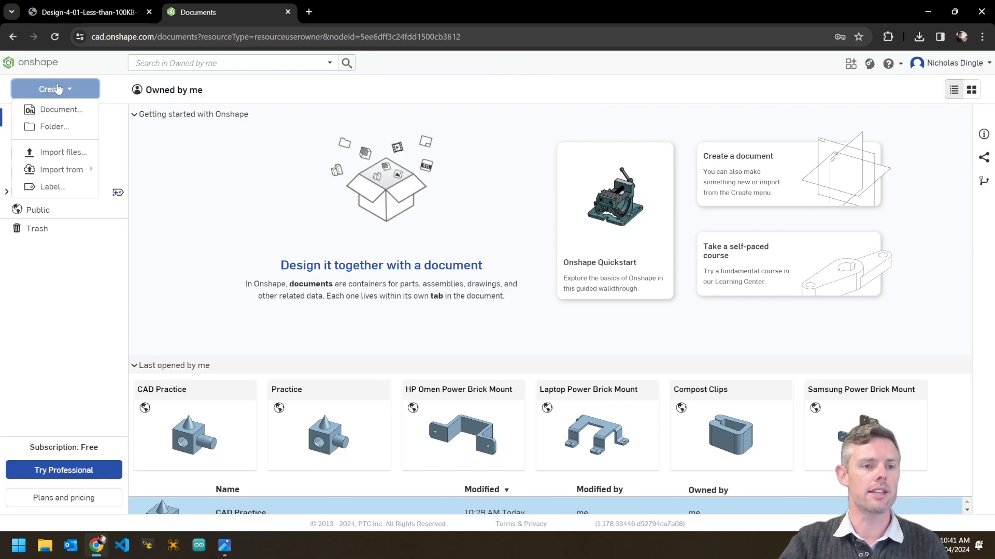
Create a new public document named 'CAD Practice #2'.
left_click(66, 111)
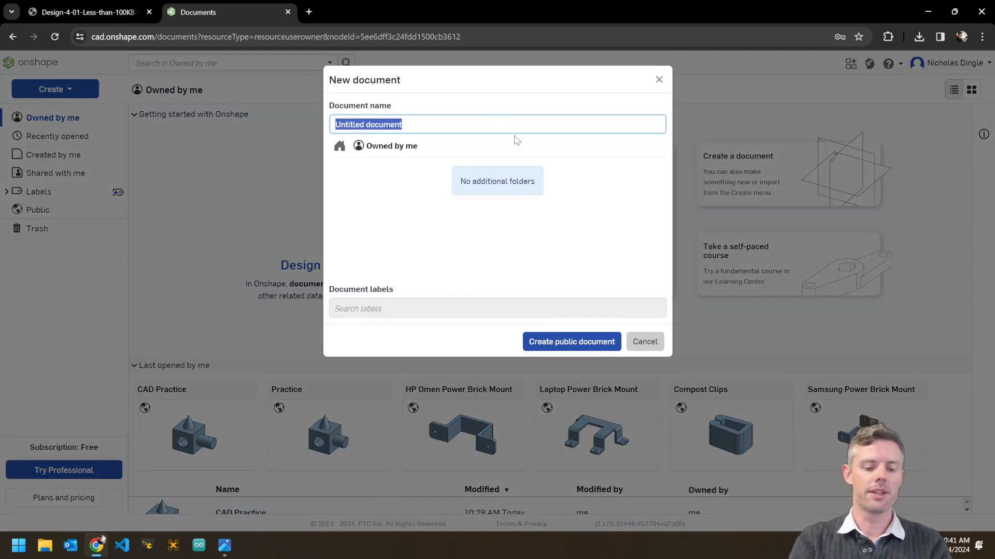
type("CAD Practice #2")
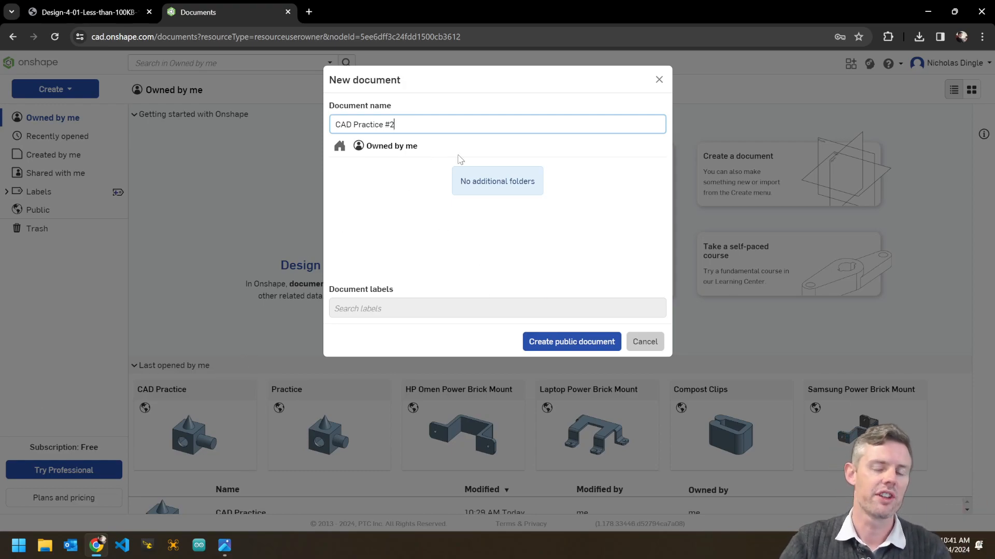
left_click(573, 342)
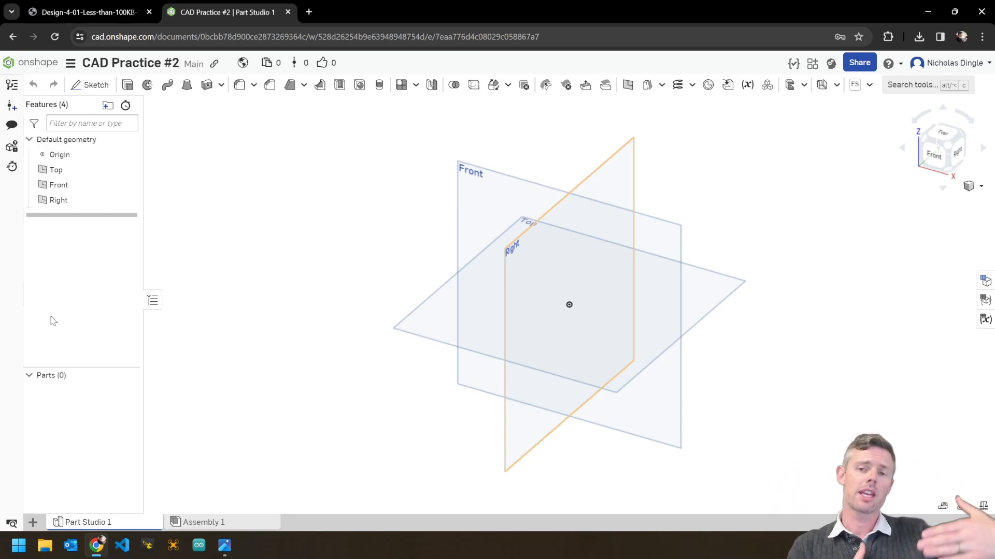
left_click_drag(82, 214, 74, 259)
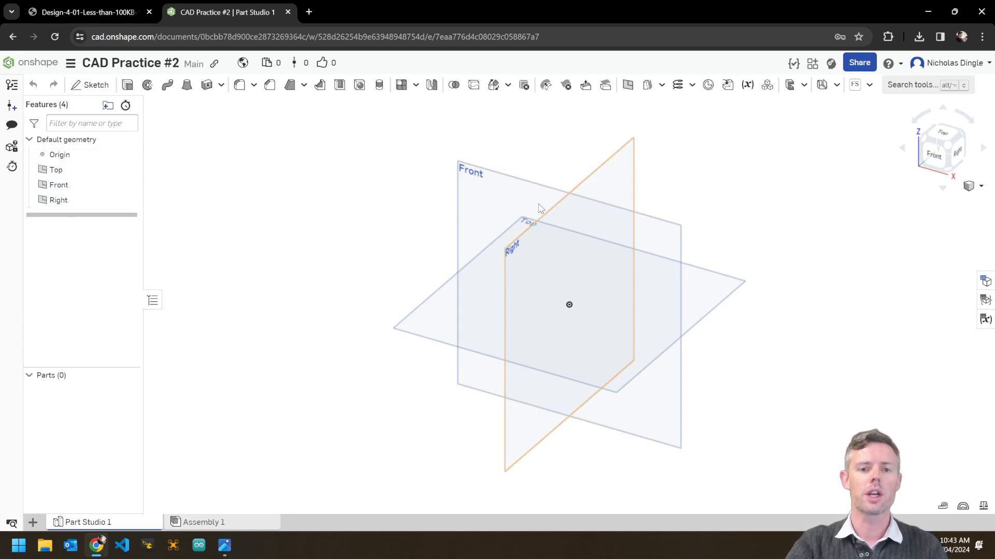
left_click(61, 172)
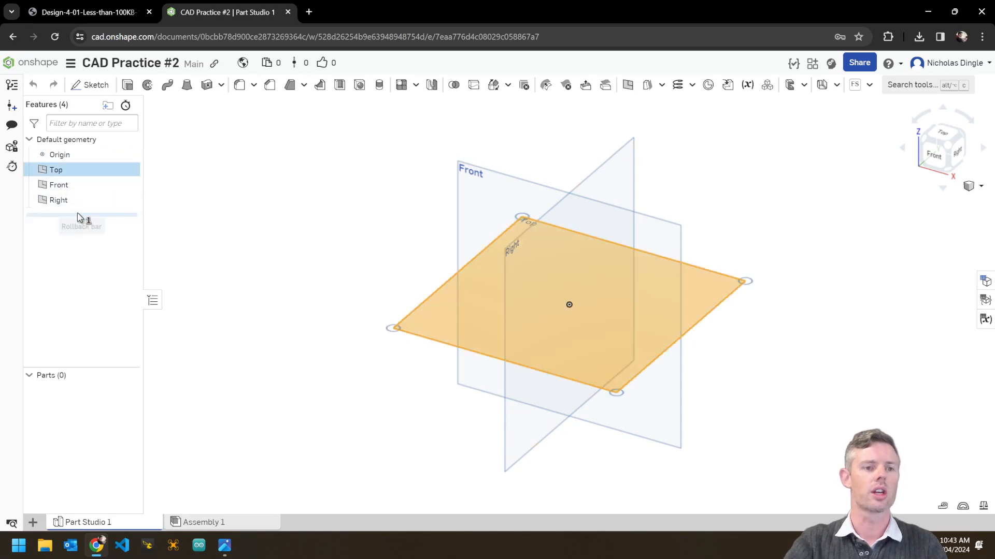
left_click(61, 188)
left_click(65, 200)
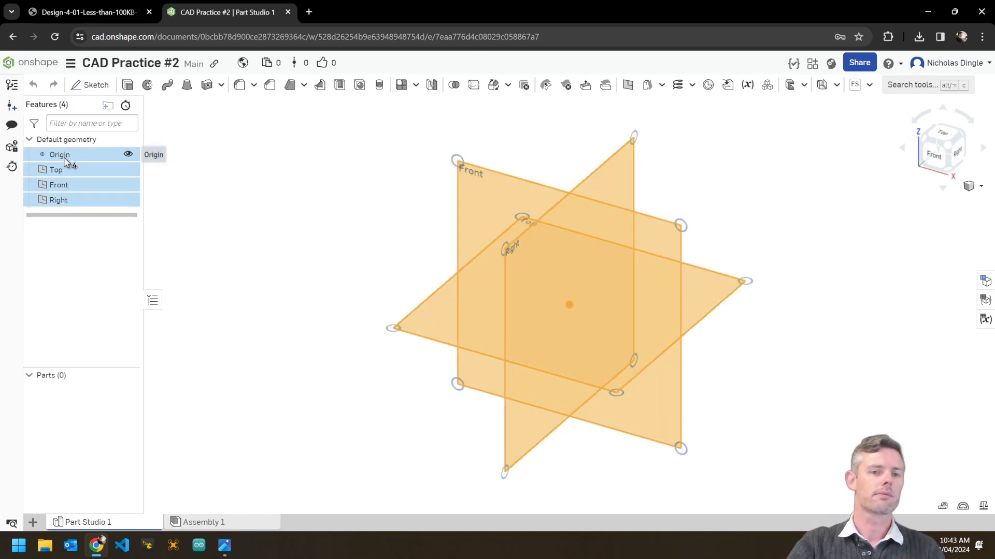
left_click(128, 170)
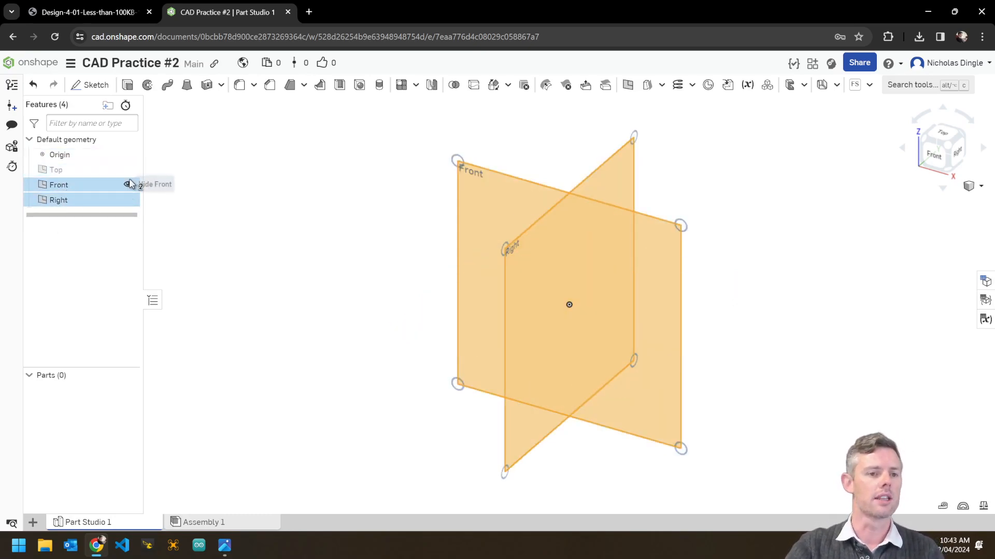
left_click(128, 185)
left_click(128, 200)
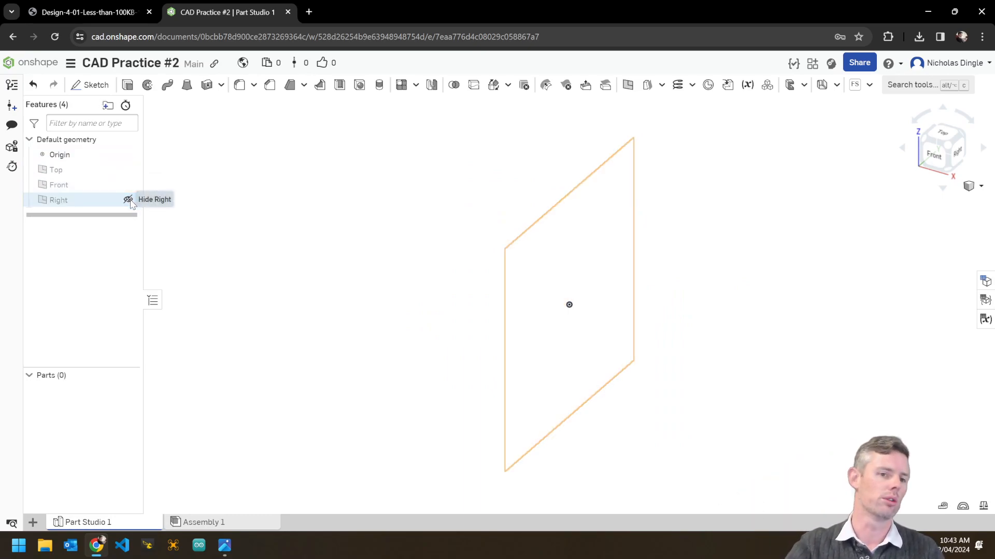
left_click(128, 200)
left_click(127, 185)
left_click(128, 169)
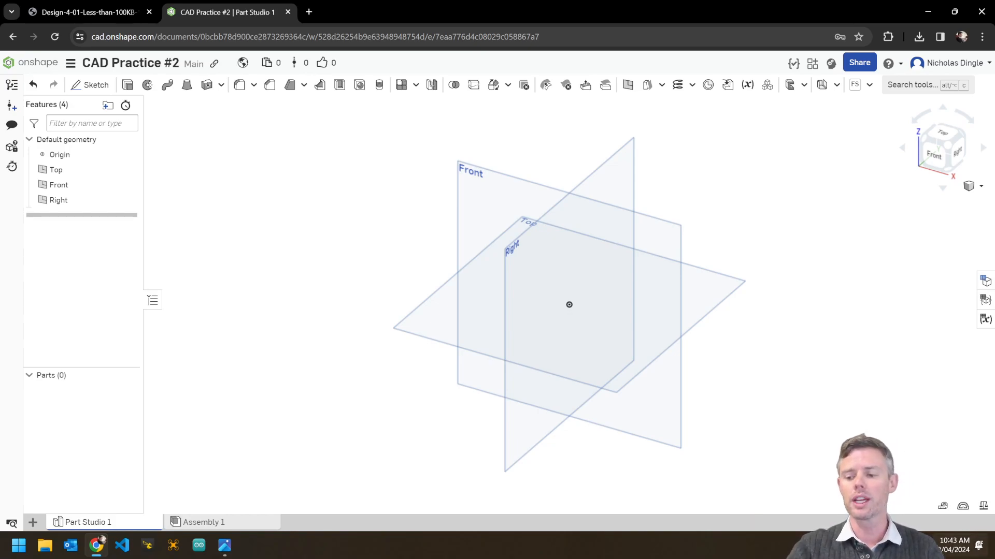
right_click_drag(502, 322, 422, 332)
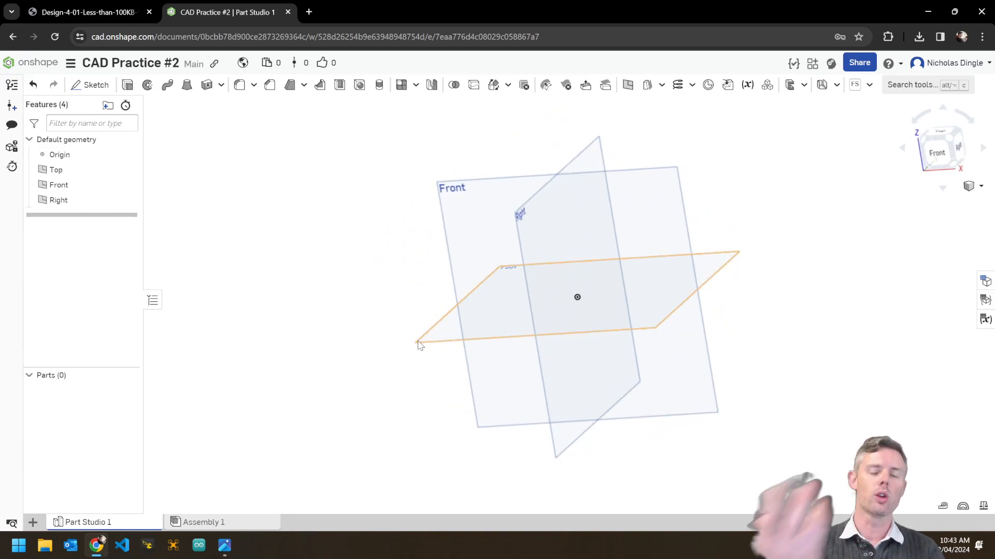
middle_click_drag(633, 288, 583, 300)
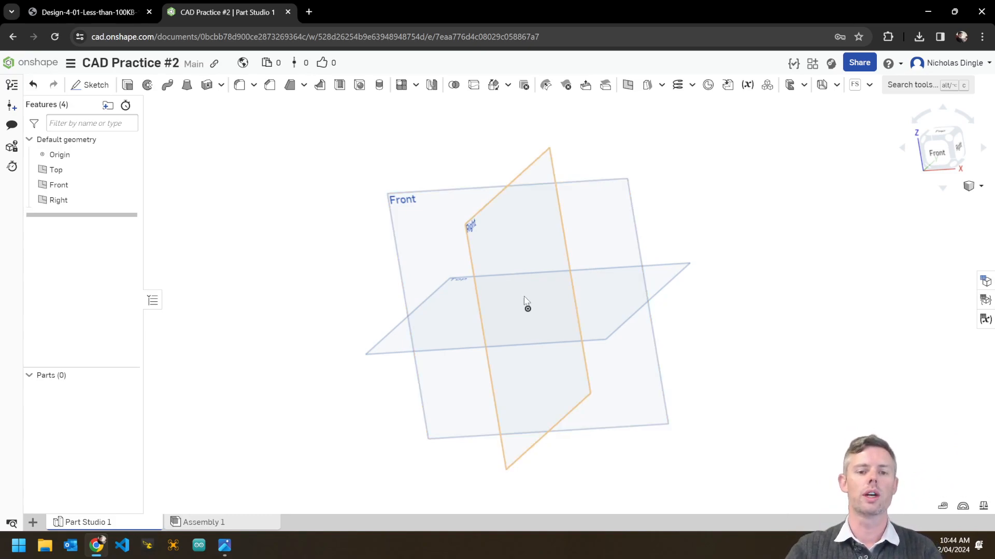
scroll(472, 239, "up", 8)
scroll(471, 238, "down", 8)
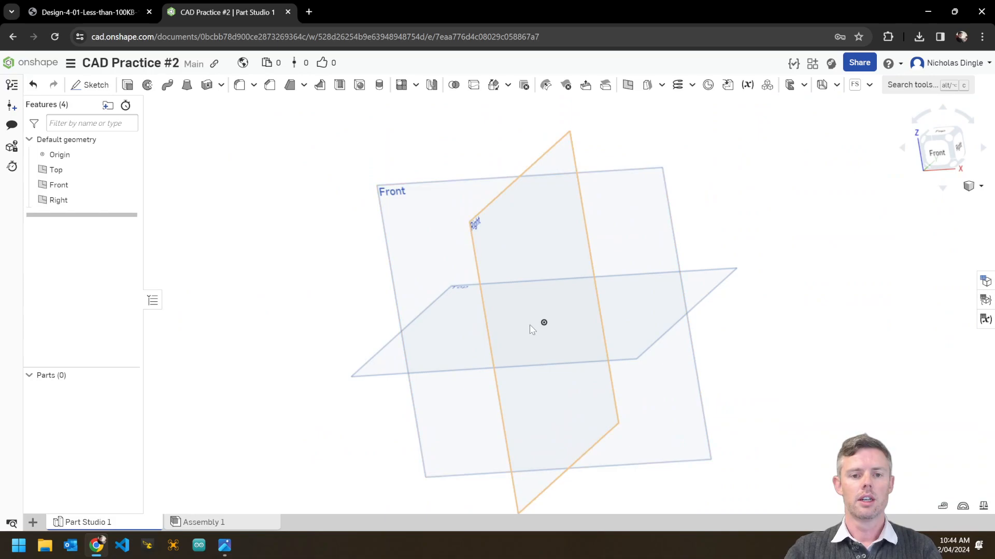
scroll(644, 421, "up", 8)
scroll(644, 422, "down", 8)
scroll(594, 245, "up", 5)
scroll(593, 247, "down", 5)
scroll(621, 280, "down", 3)
right_click_drag(654, 315, 676, 416)
middle_click_drag(676, 416, 577, 338)
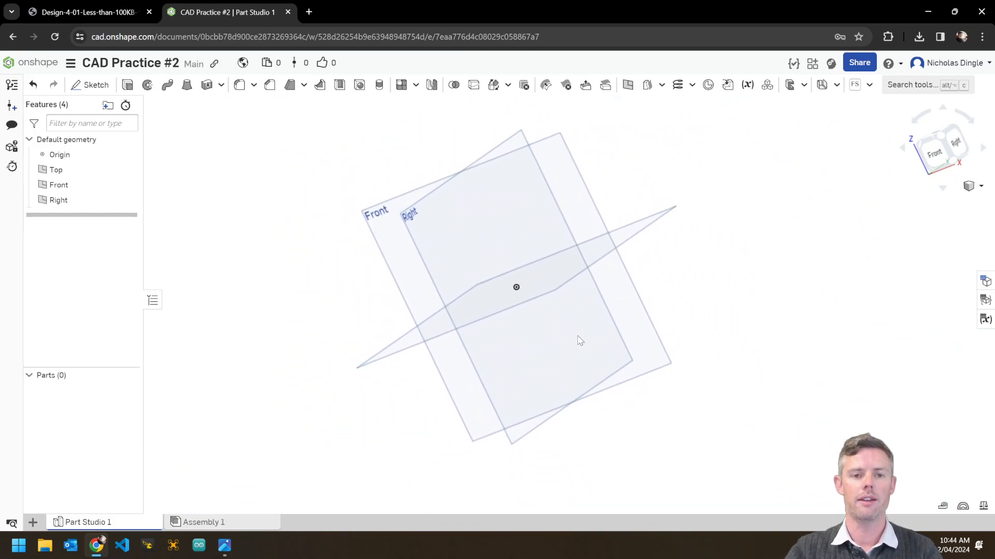
scroll(459, 275, "up", 5)
scroll(461, 275, "down", 3)
scroll(460, 275, "up", 2)
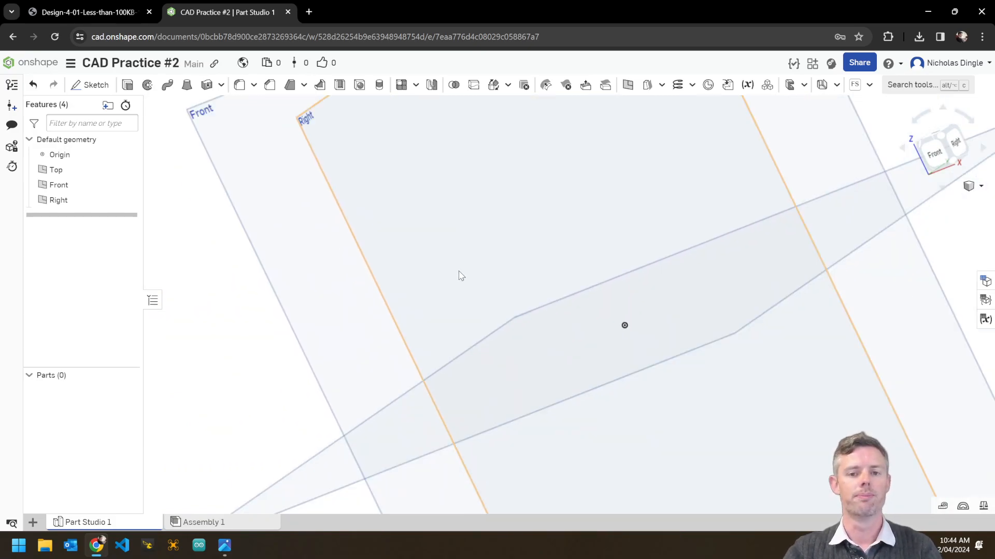
scroll(460, 276, "down", 5)
right_click_drag(676, 369, 672, 277)
scroll(664, 300, "up", 5)
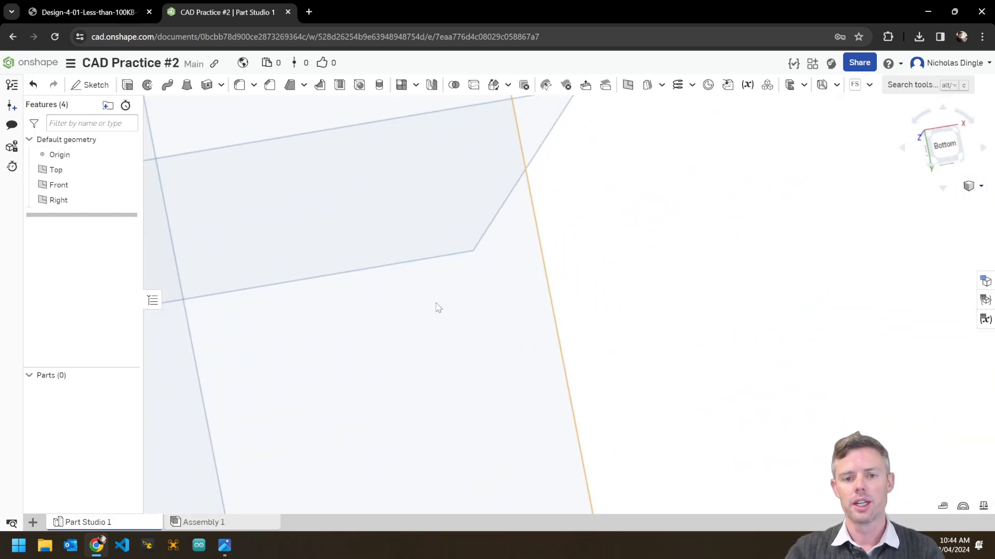
middle_click_drag(495, 204, 621, 381)
scroll(595, 382, "up", 5)
right_click_drag(782, 286, 652, 230)
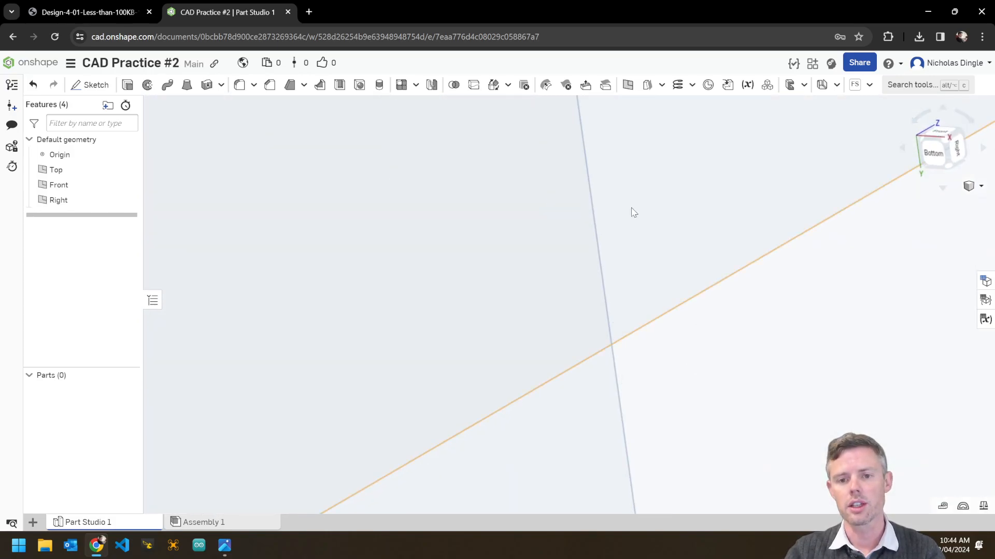
scroll(622, 446, "down", 4)
middle_click_drag(858, 426, 715, 370)
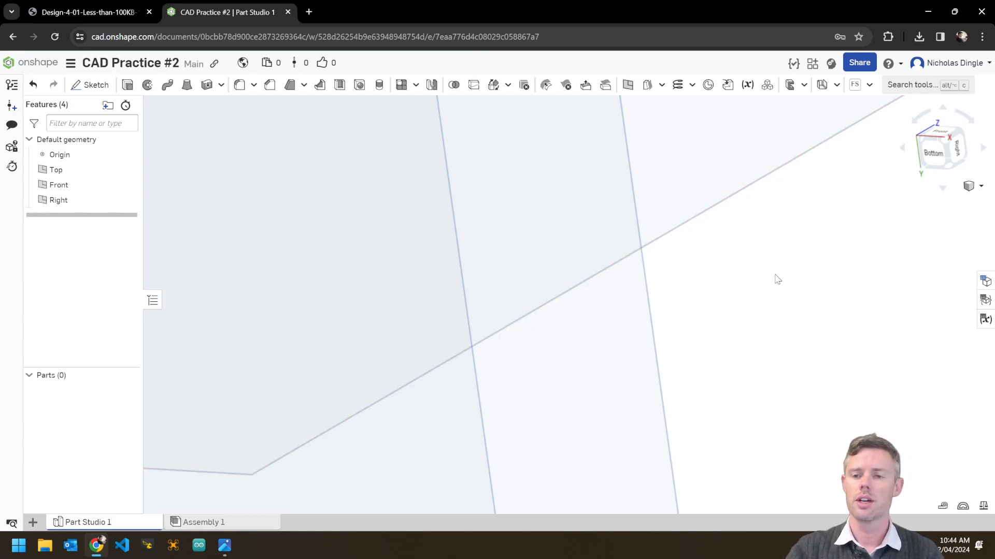
right_click_drag(827, 263, 825, 262)
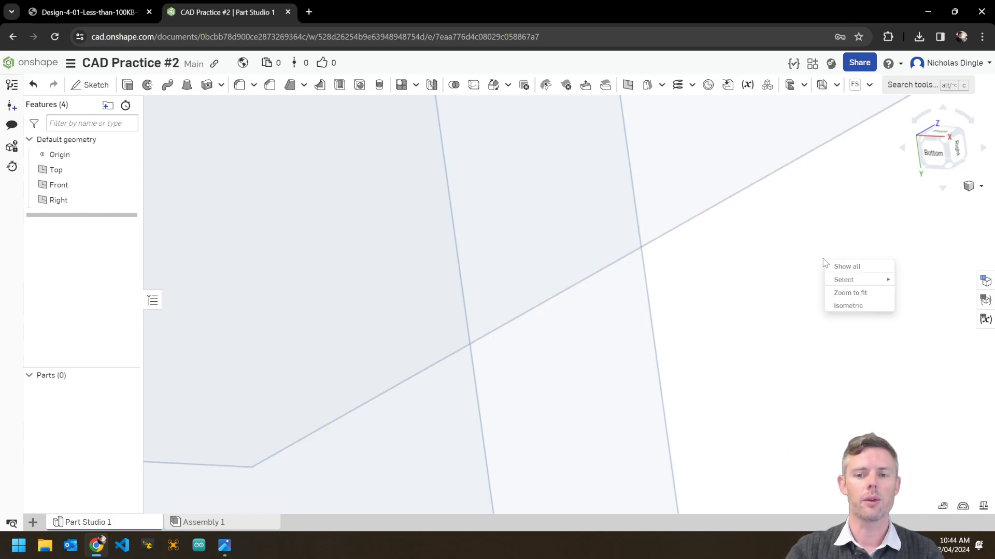
left_click(862, 306)
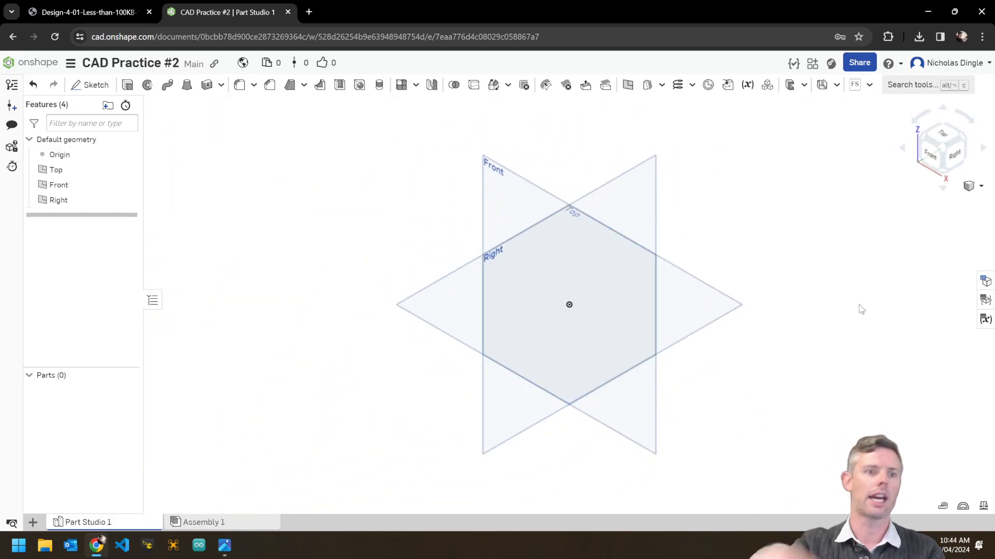
right_click_drag(859, 304, 860, 302)
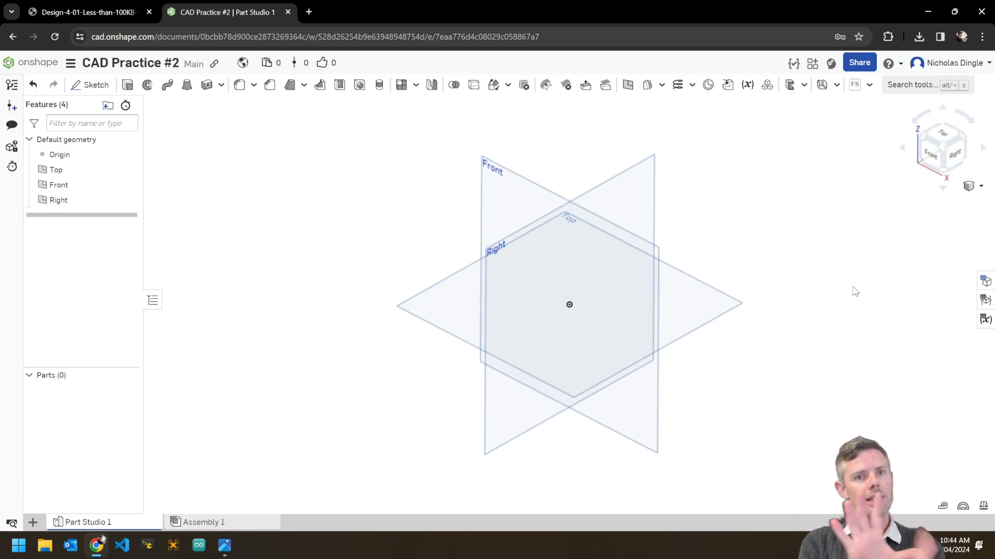
left_click(941, 136)
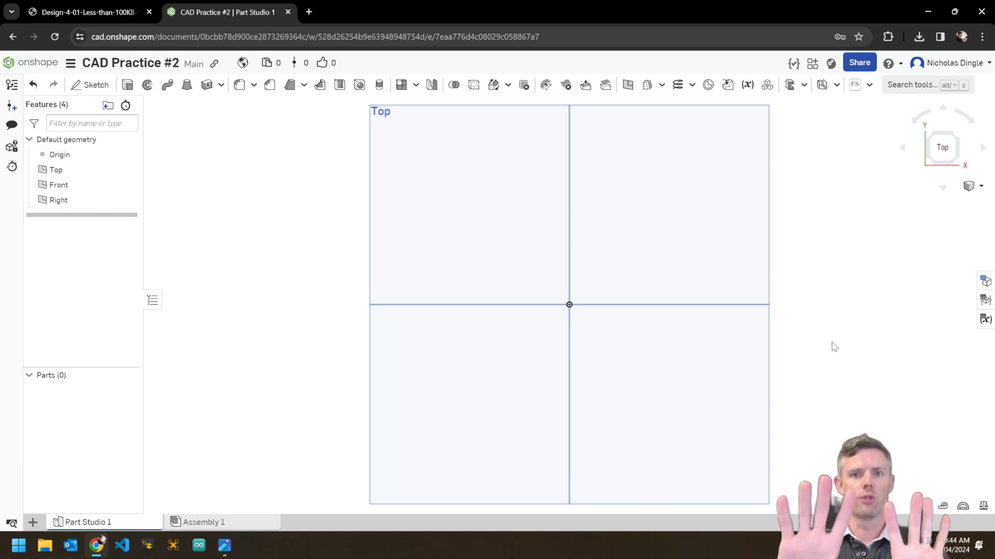
left_click(959, 138)
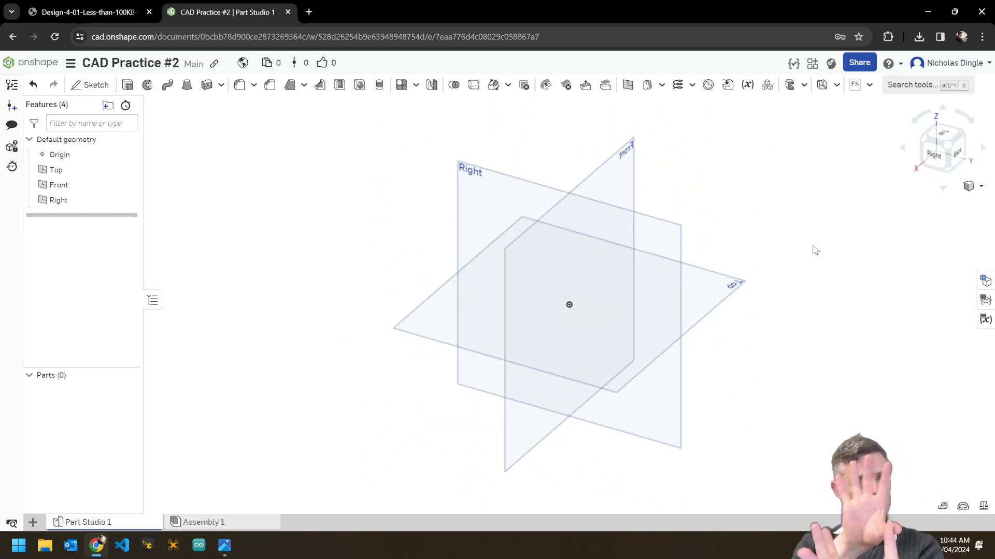
left_click(930, 143)
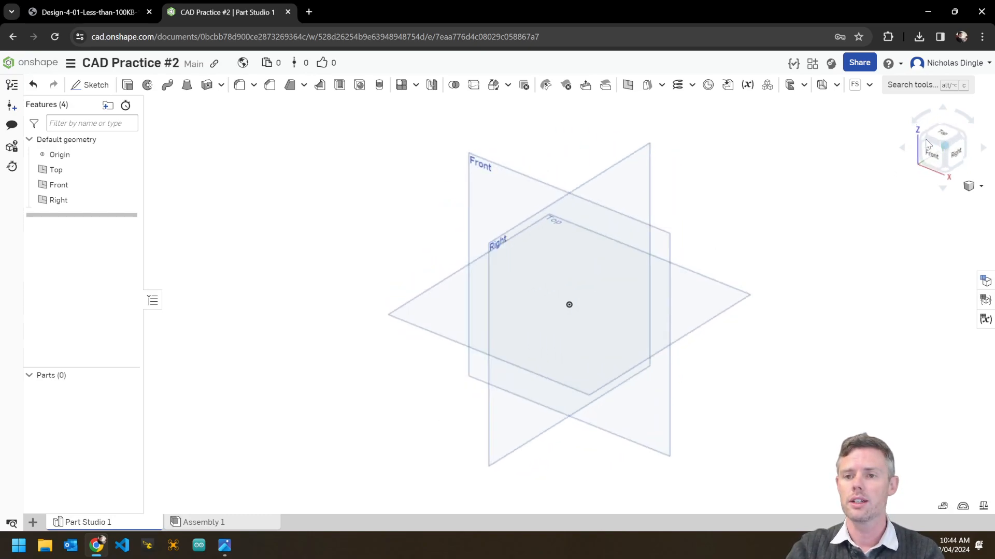
left_click(957, 157)
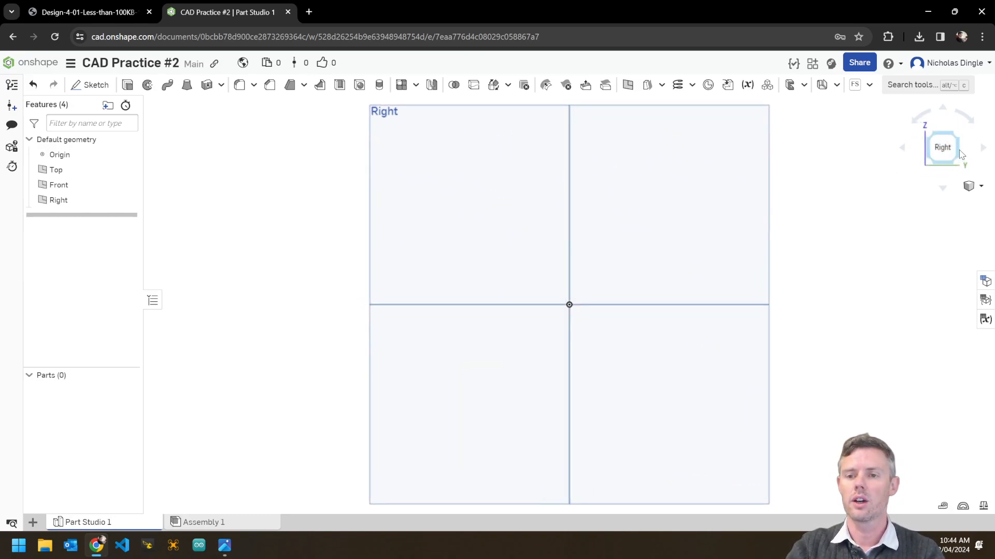
left_click(960, 154)
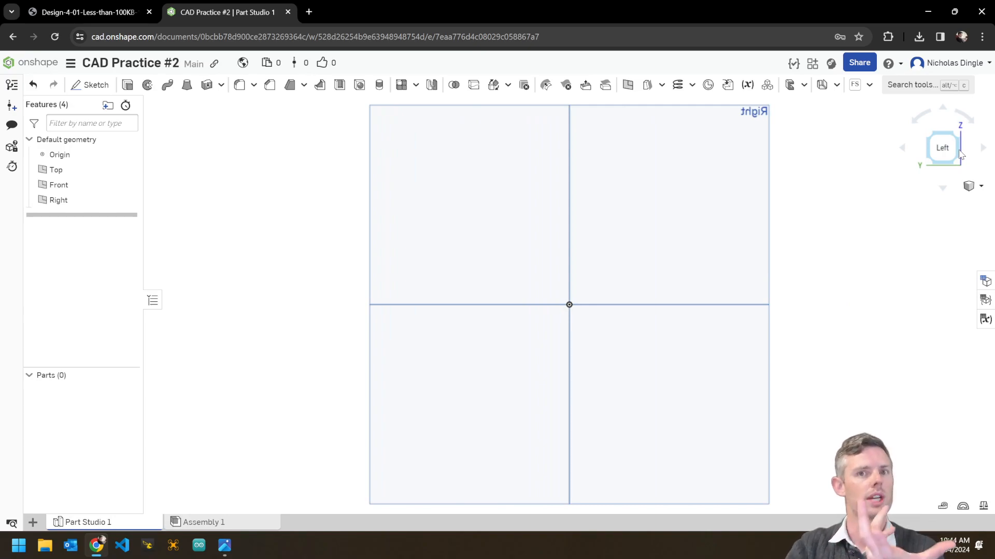
left_click(960, 154)
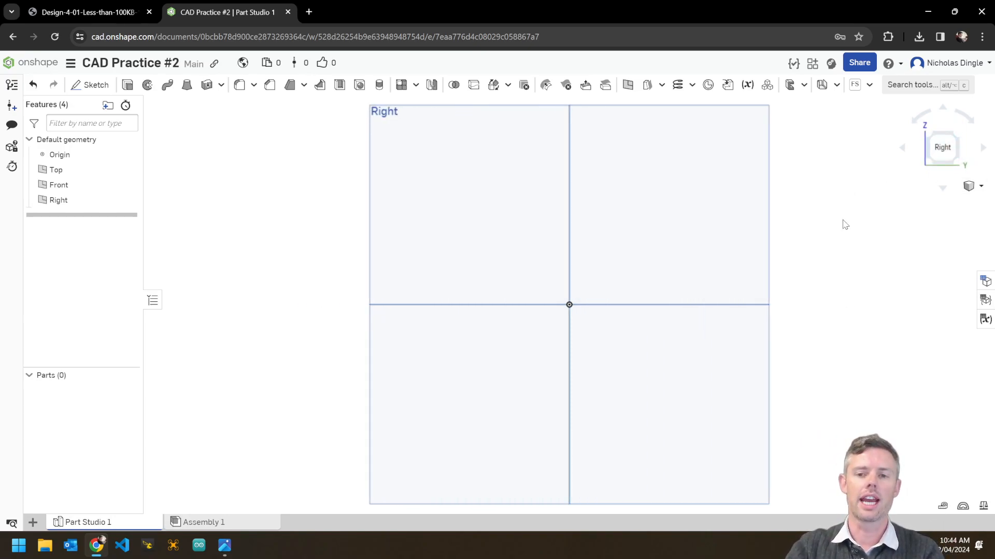
right_click(819, 195)
left_click(843, 244)
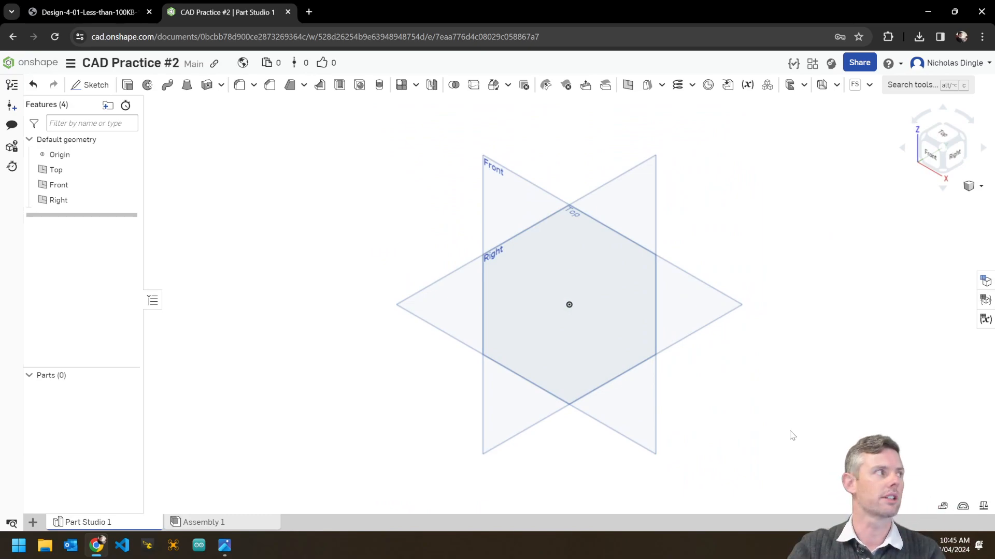
right_click_drag(782, 431, 780, 408)
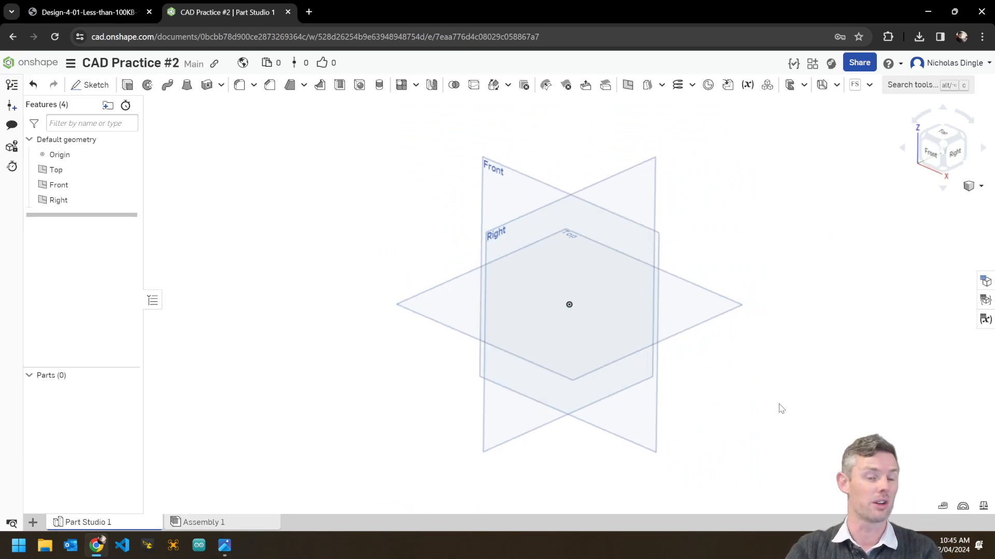
key("alt+Tab")
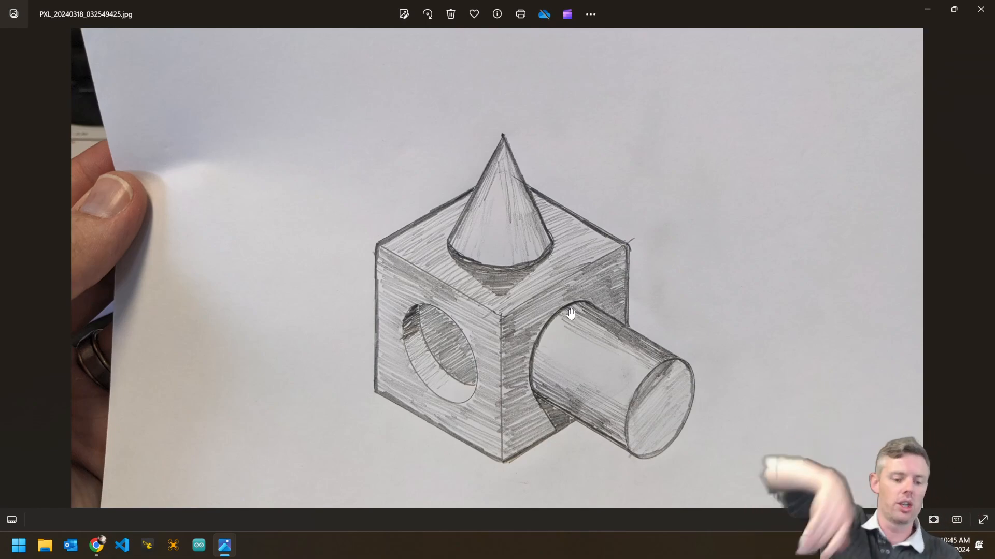
key("alt+Tab")
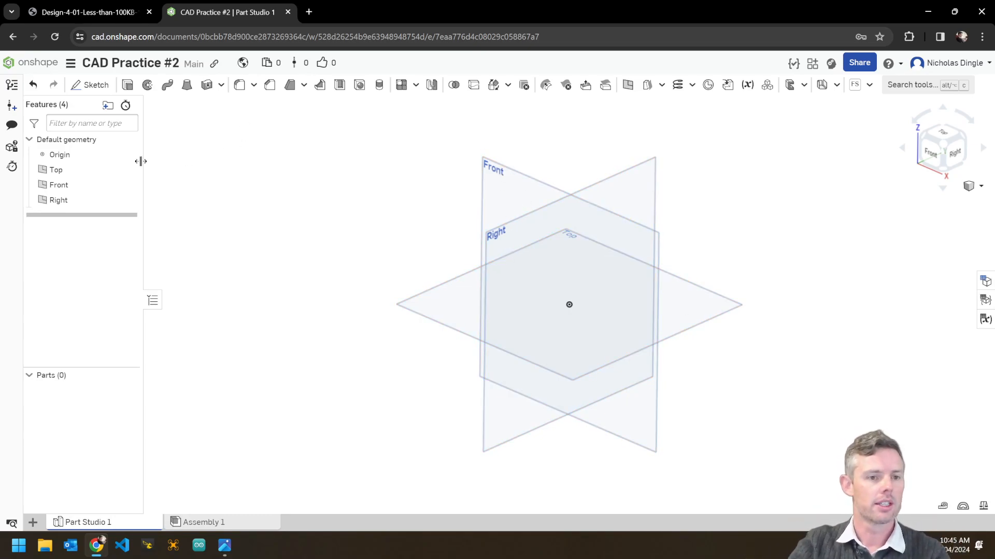
Hide the Front and Right planes and begin a new sketch.
left_click(128, 185)
left_click(127, 200)
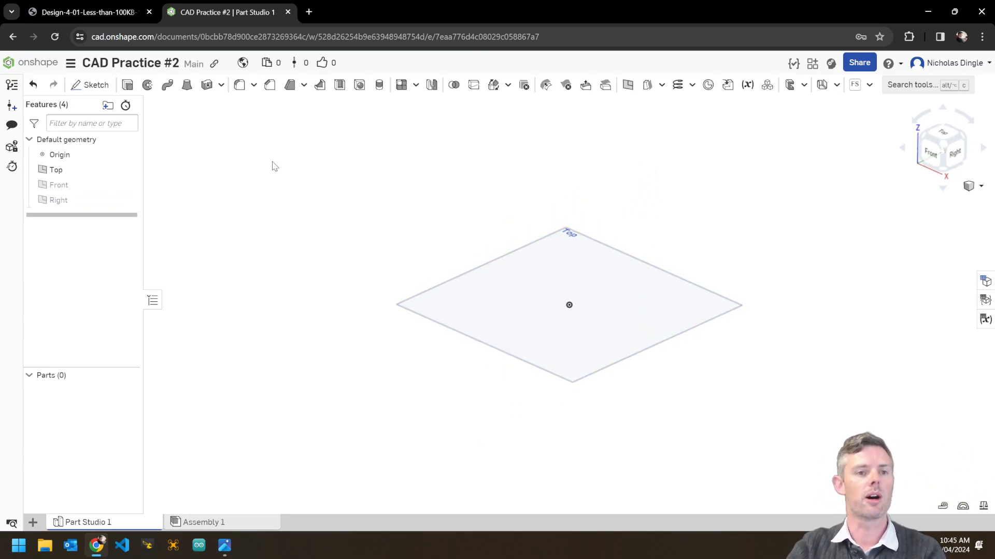
left_click(83, 91)
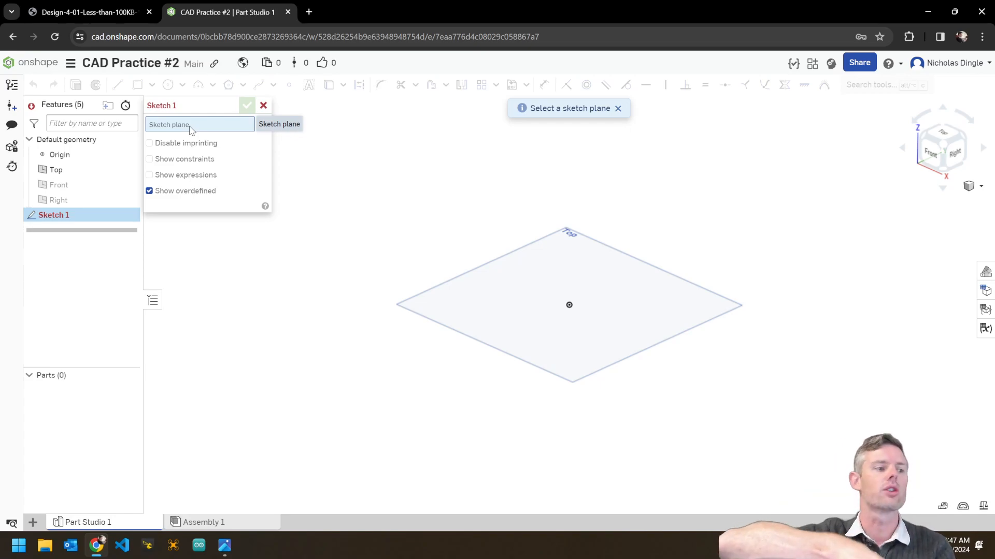
Put Sketch 1 on the Top plane and view it from directly above, zoomed out.
left_click(548, 268)
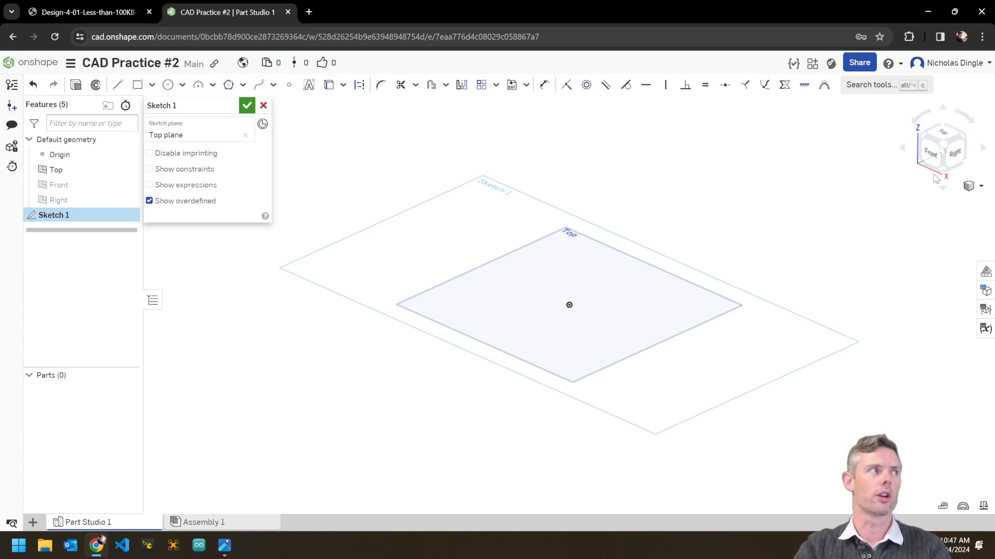
left_click(942, 135)
scroll(621, 294, "down", 3)
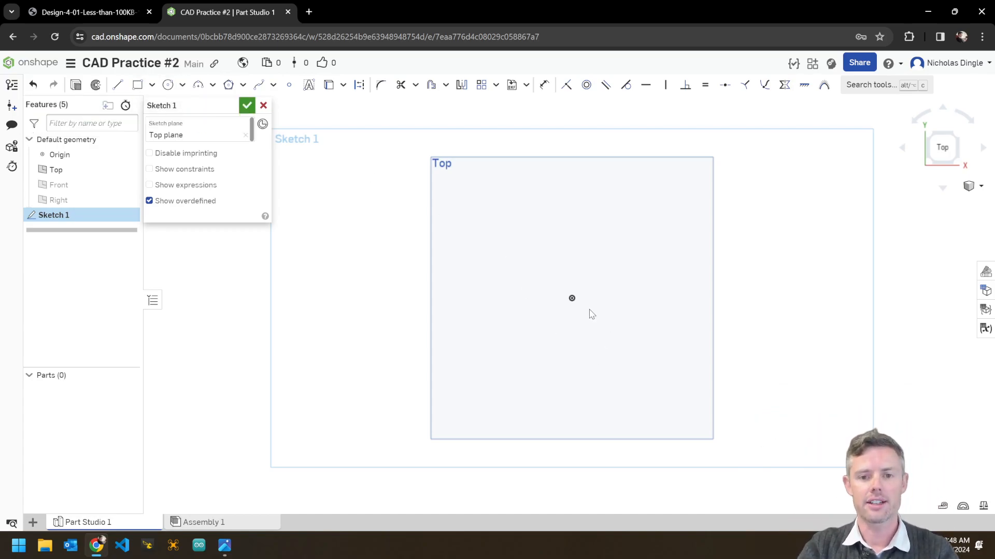
Draw a center-point rectangle from the origin, about 10.6 by 10.0.
left_click(153, 86)
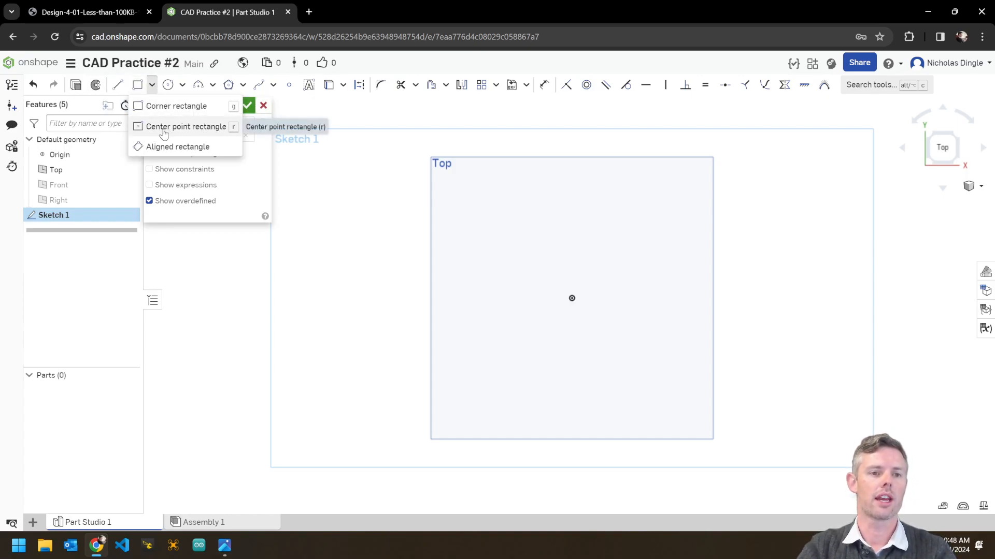
left_click(184, 127)
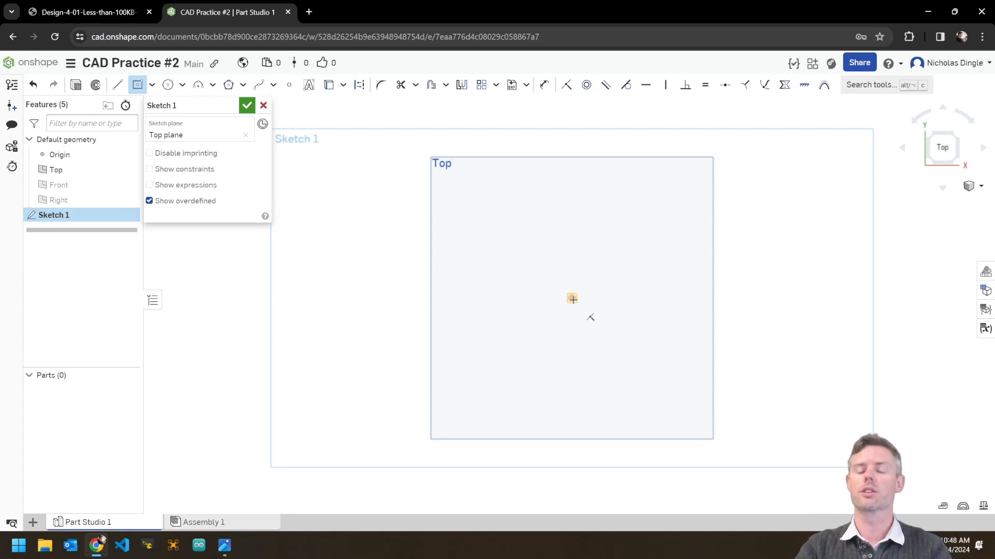
left_click(572, 299)
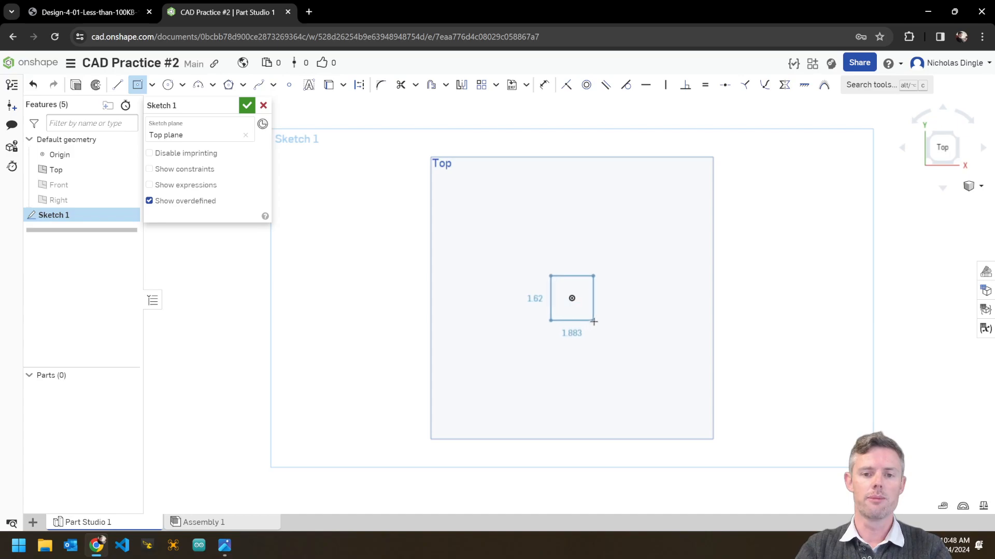
left_click(672, 392)
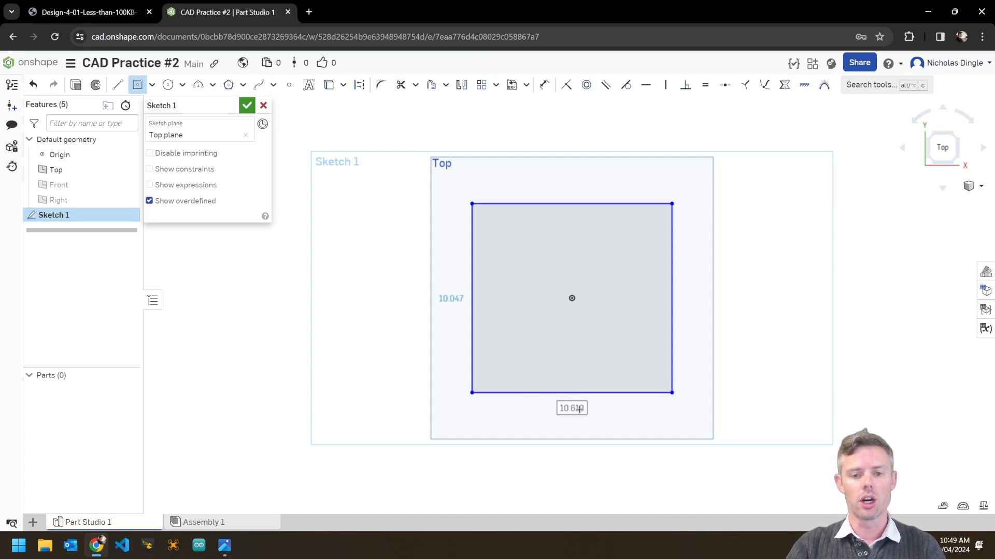
Dimension the rectangle to exactly 10 wide and 10 tall.
double_click(577, 409)
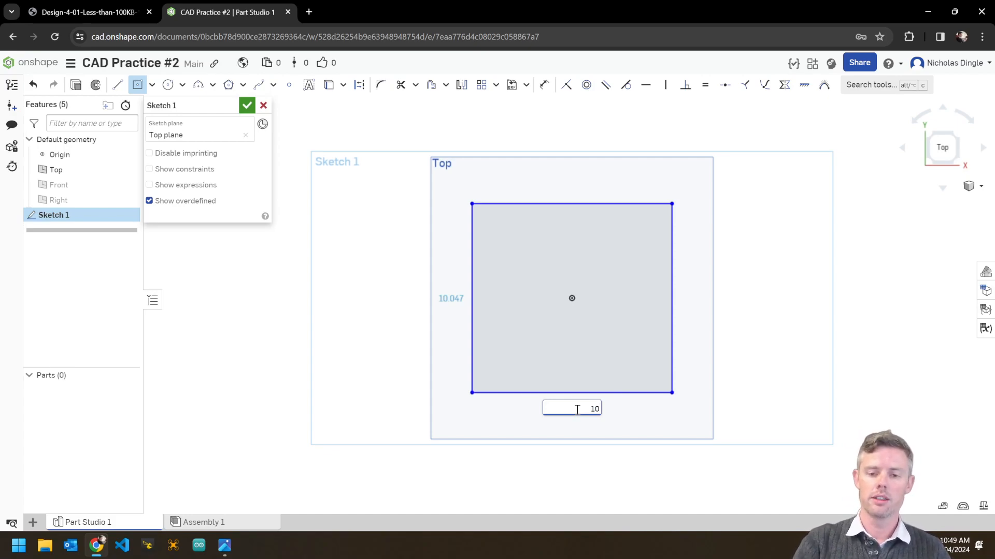
type("10")
key("Return")
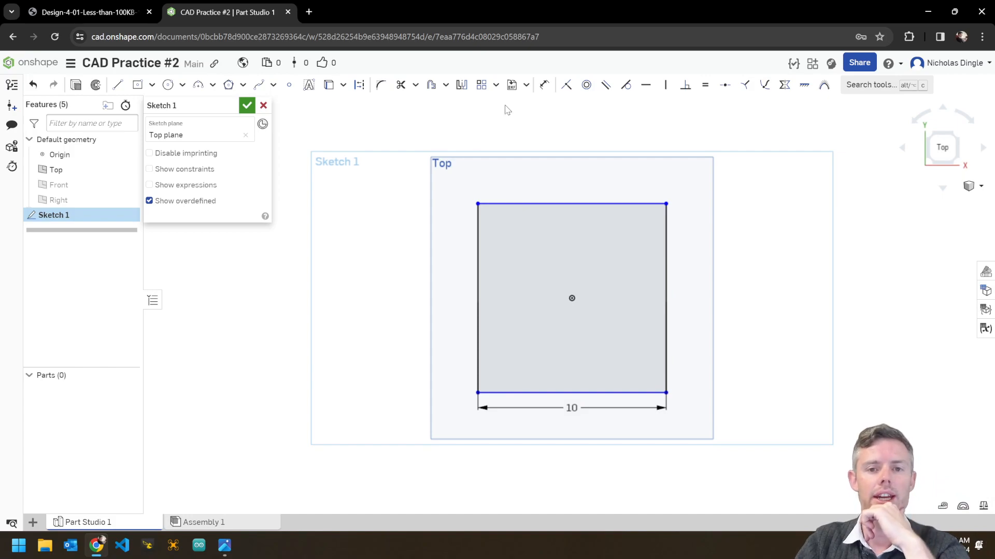
left_click(543, 86)
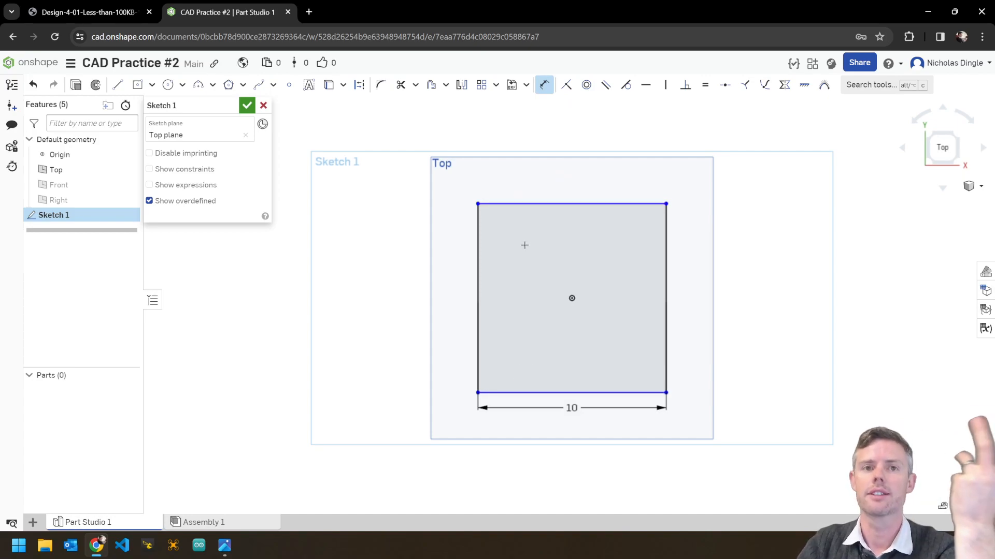
left_click(524, 203)
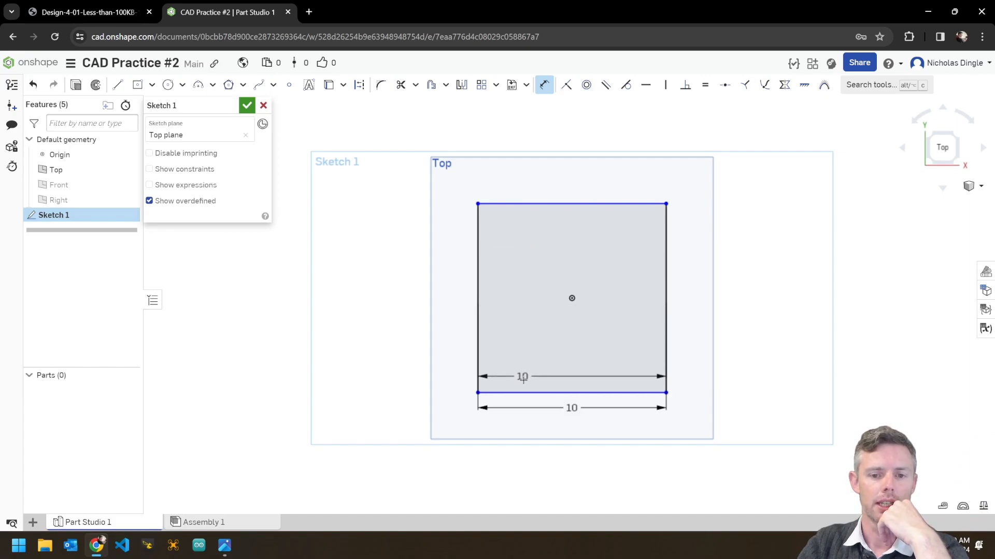
left_click(540, 392)
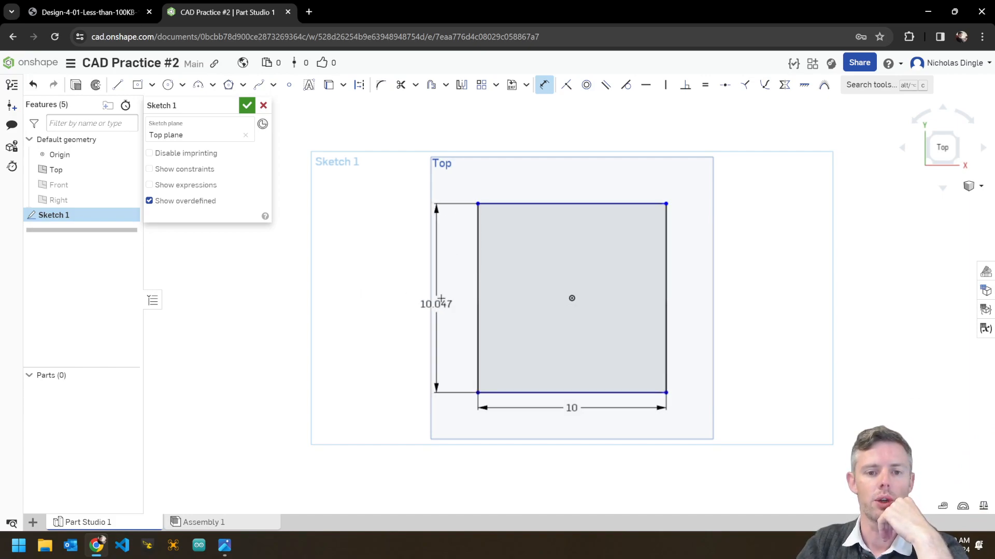
left_click(457, 299)
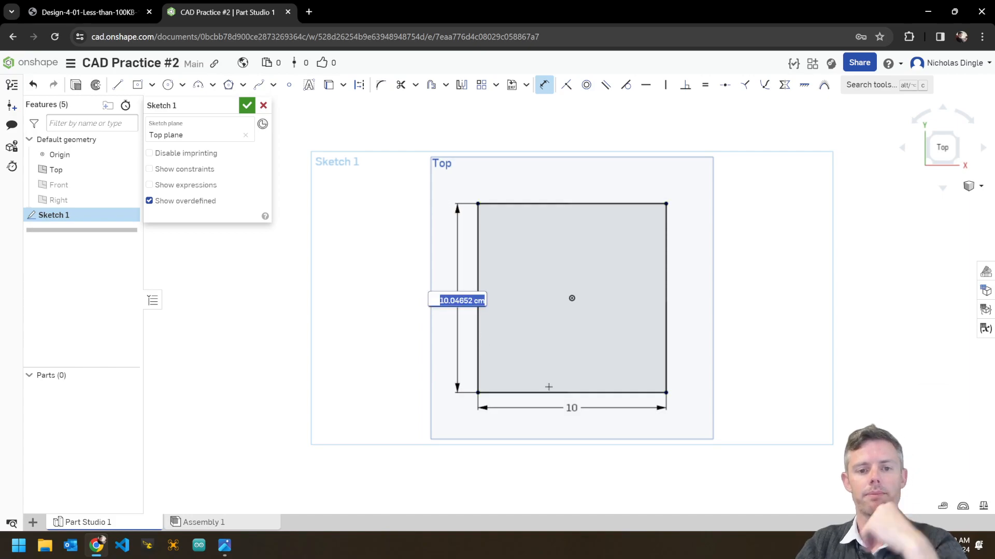
type("10")
key("Return")
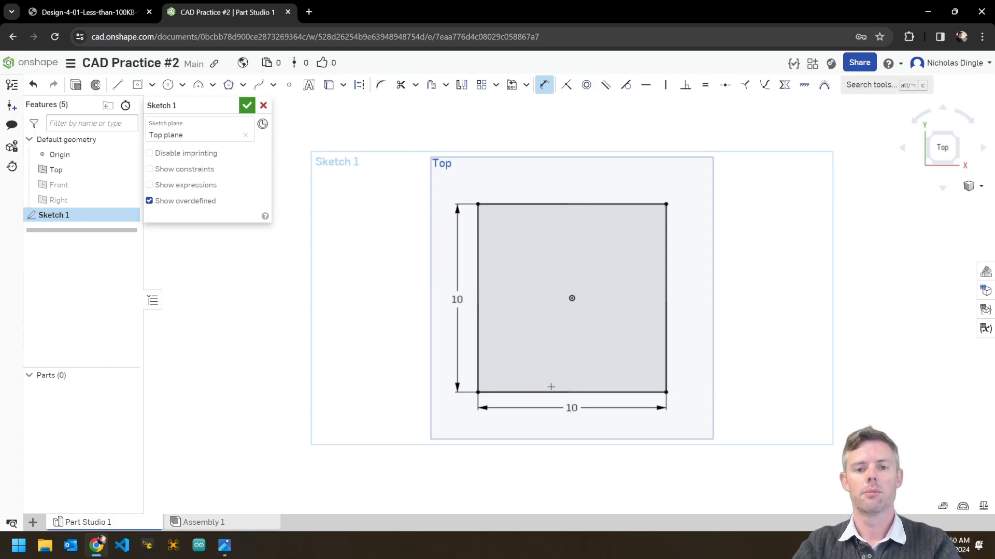
left_click(544, 85)
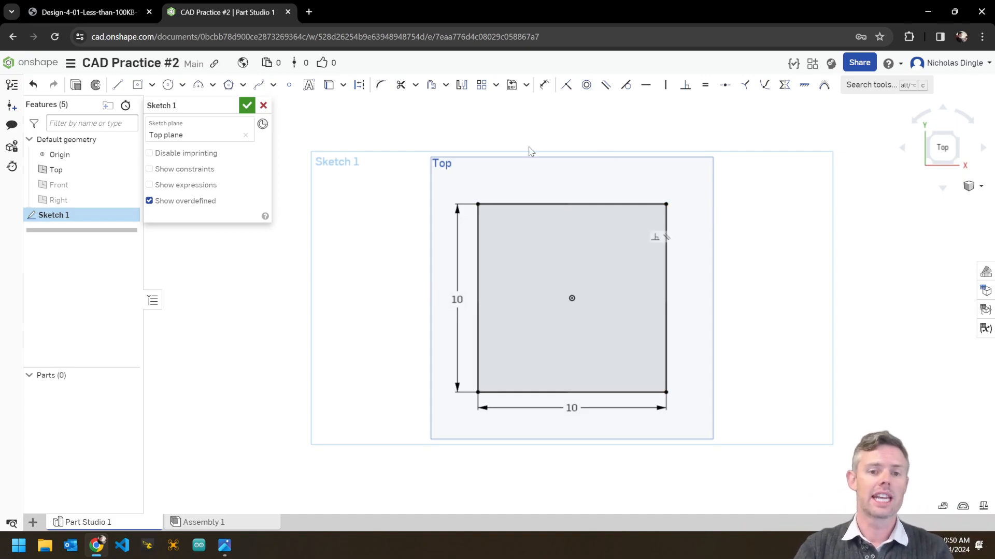
Close Sketch 1, view it isometrically, and start an Extrude feature.
left_click(246, 106)
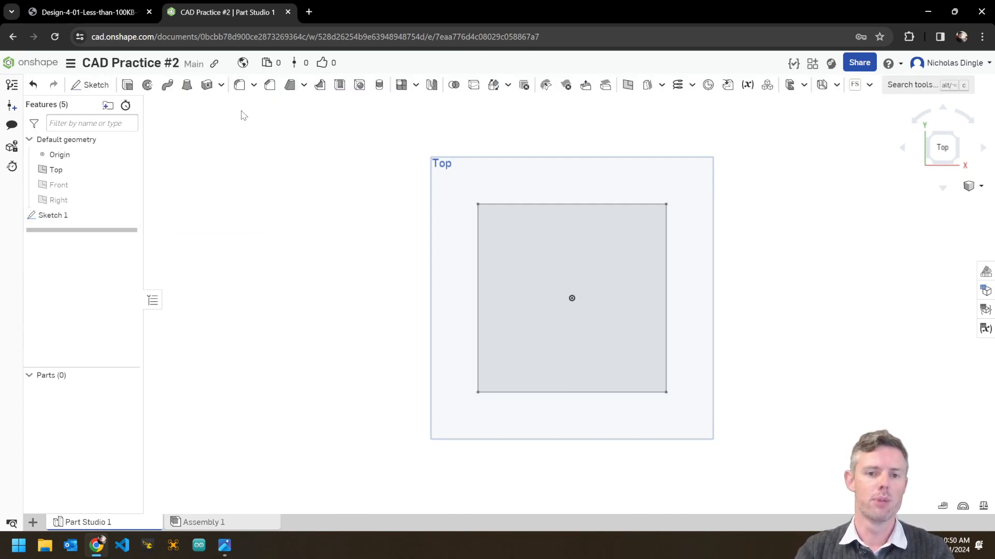
right_click_drag(874, 409, 787, 342)
right_click(788, 345)
left_click(810, 387)
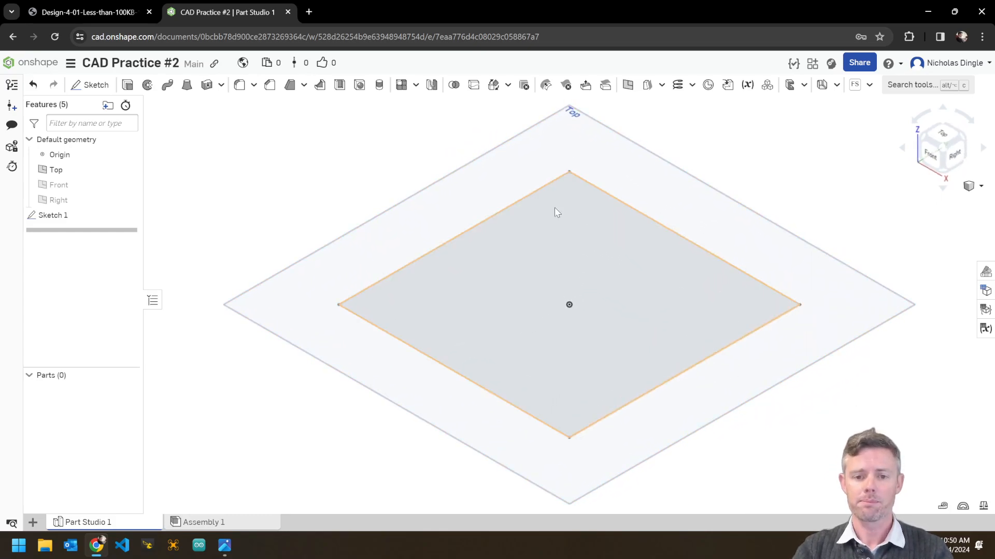
scroll(648, 327, "down", 3)
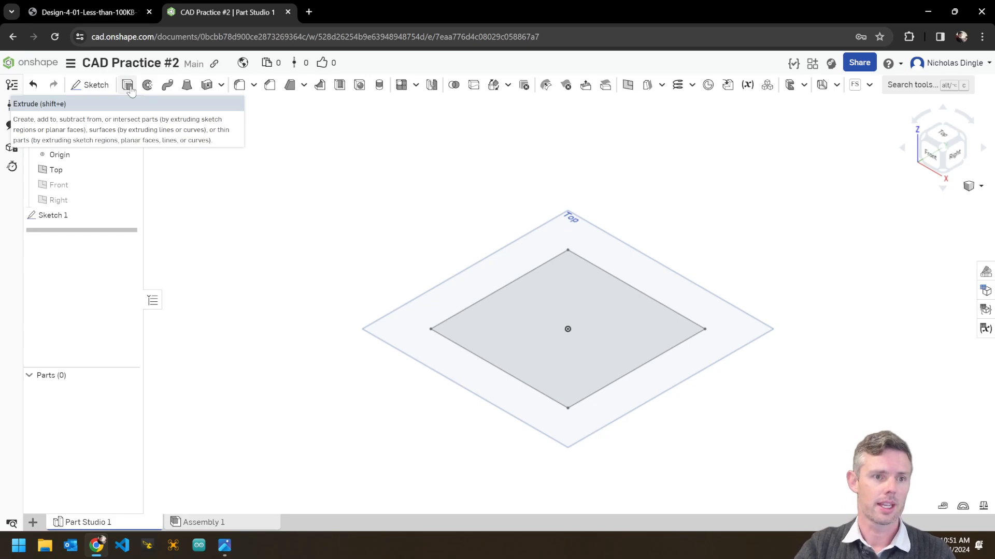
left_click(128, 85)
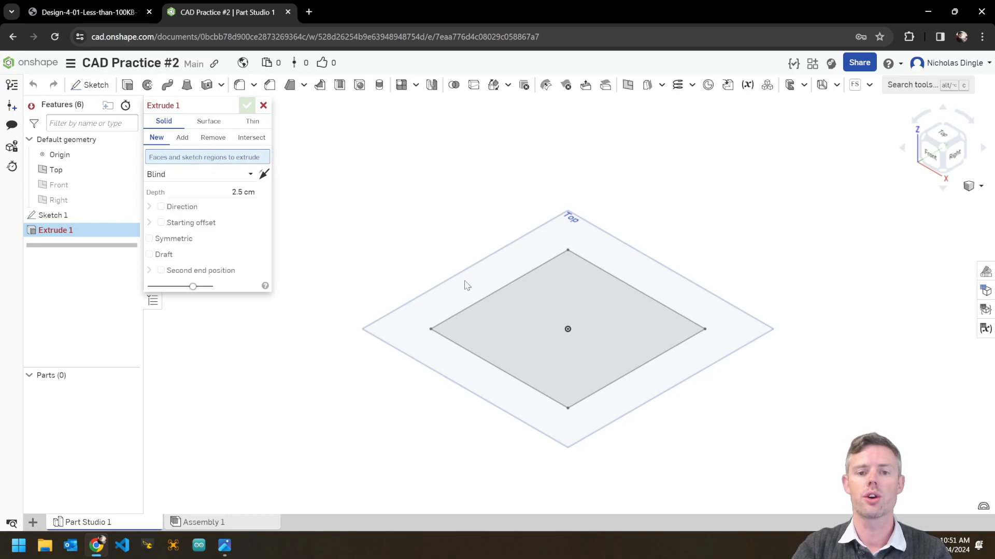
Extrude the square region Blind, upward, 10 cm deep into a solid cube.
left_click(595, 326)
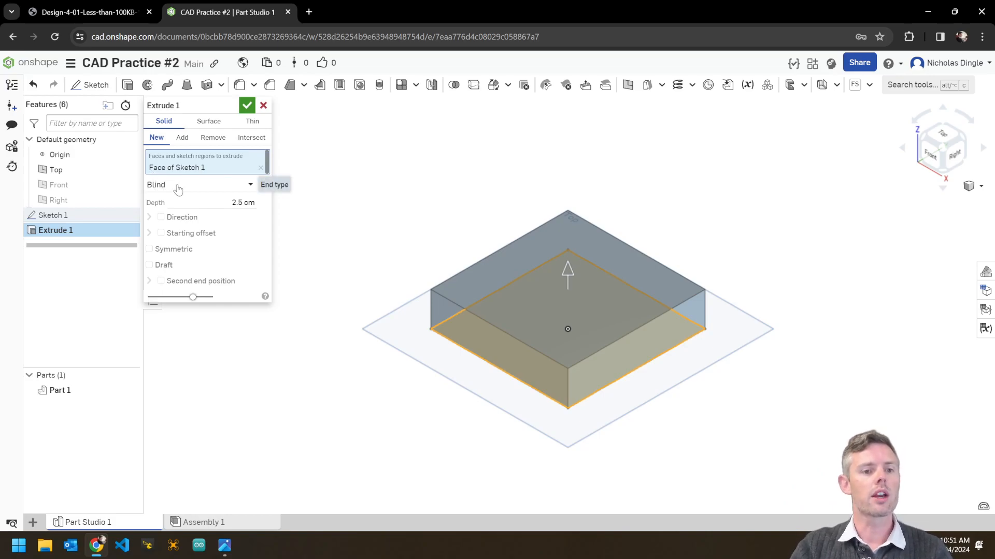
left_click(251, 185)
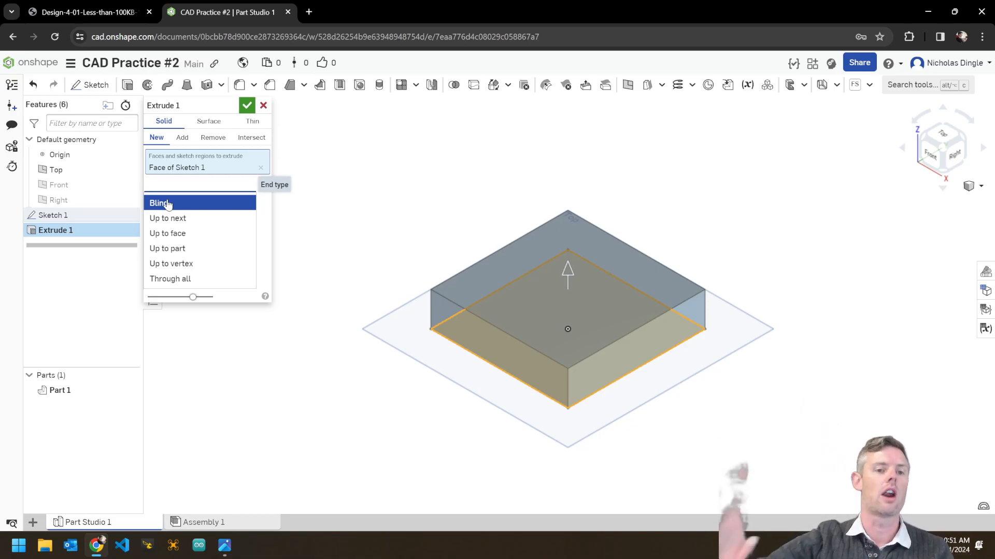
left_click(168, 204)
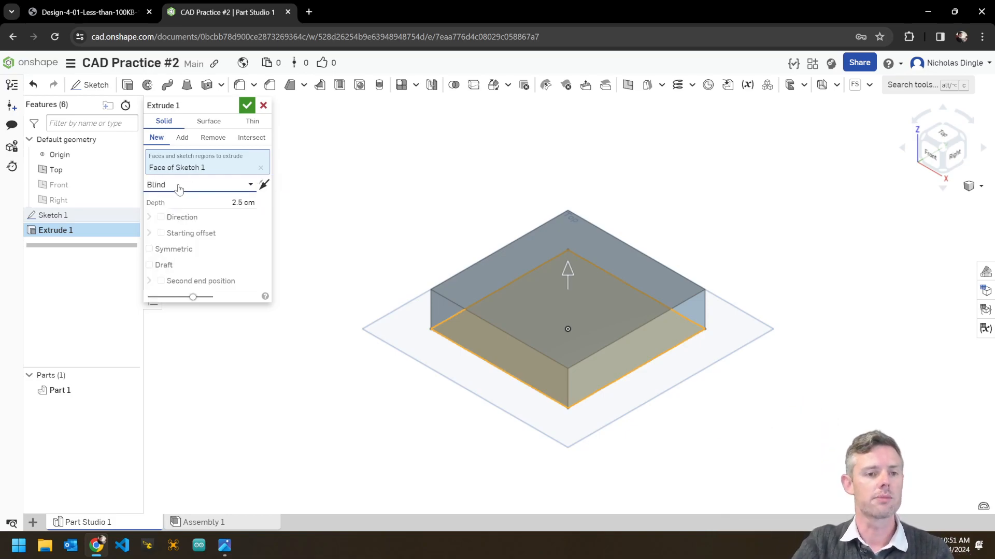
left_click(264, 185)
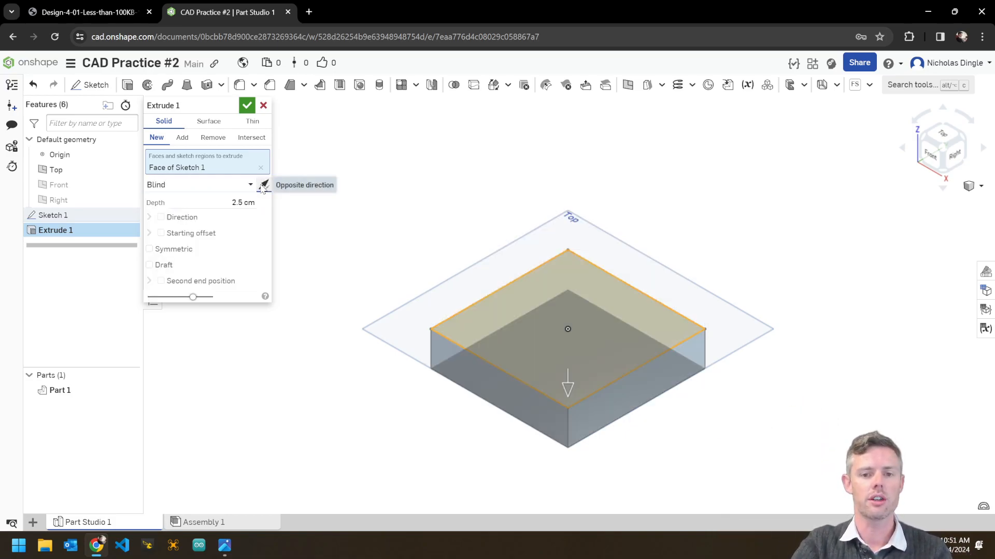
left_click(263, 185)
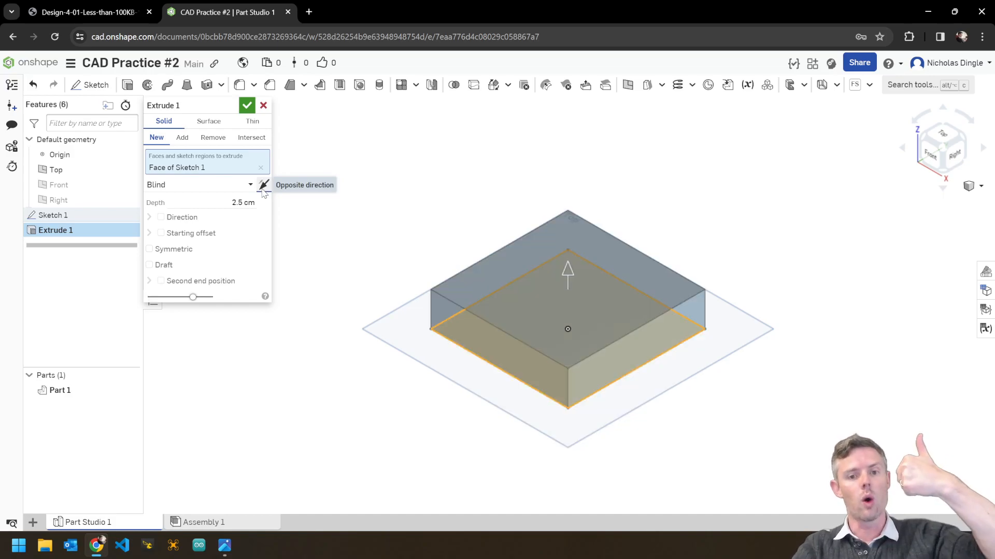
left_click(221, 202)
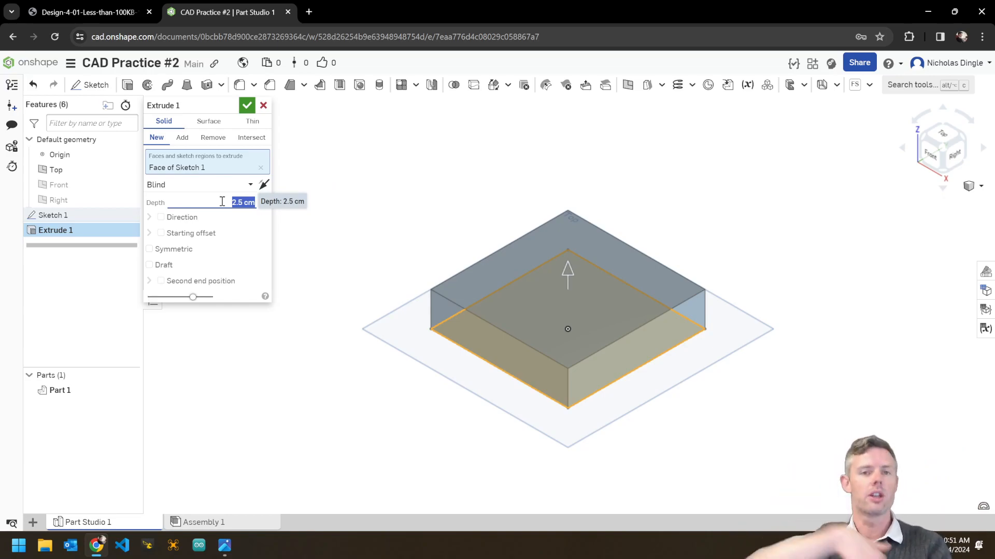
type("10")
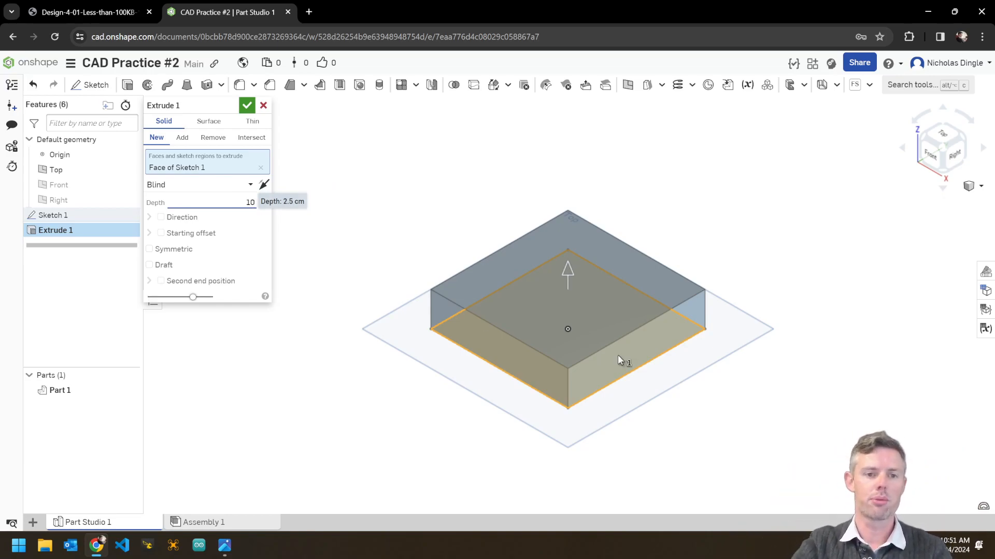
key("Return")
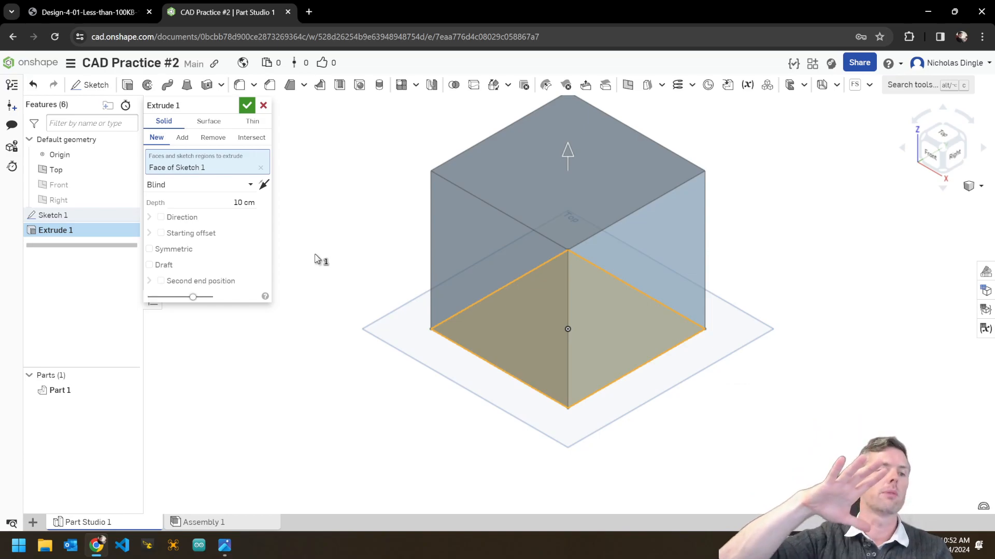
right_click_drag(446, 320, 595, 405)
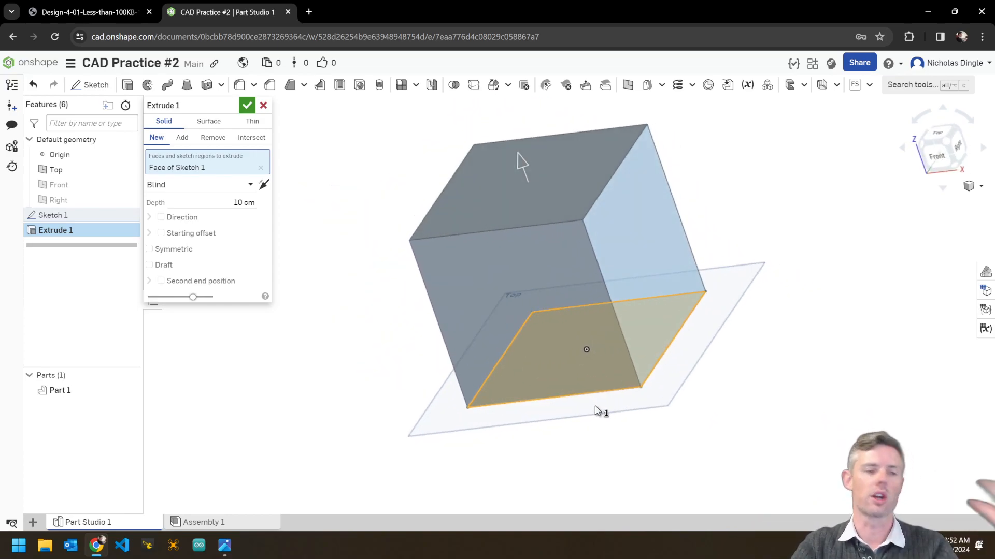
left_click(250, 107)
Snap the cube to isometric view and switch to the pencil reference drawing.
right_click_drag(674, 352, 713, 320)
left_click(980, 185)
left_click(899, 261)
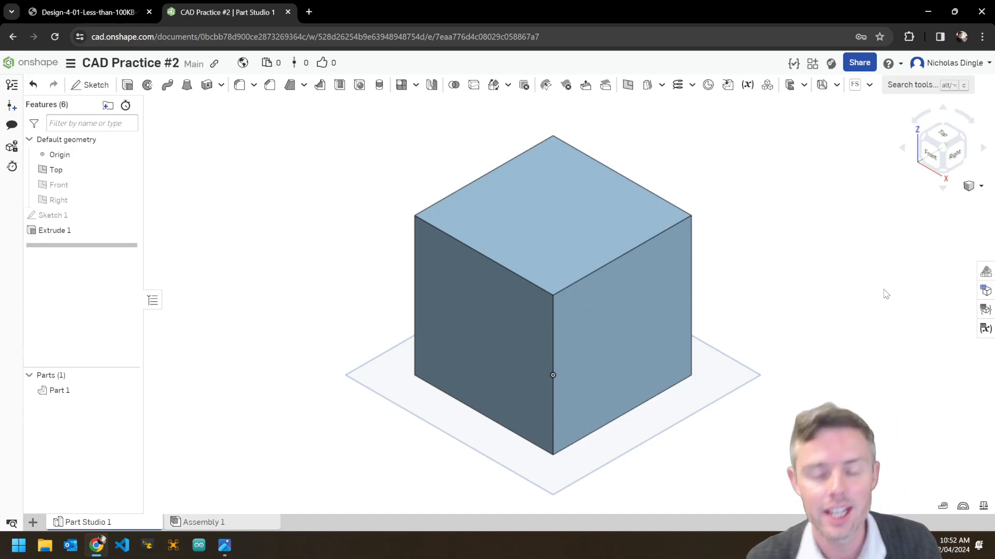
key("alt+Tab")
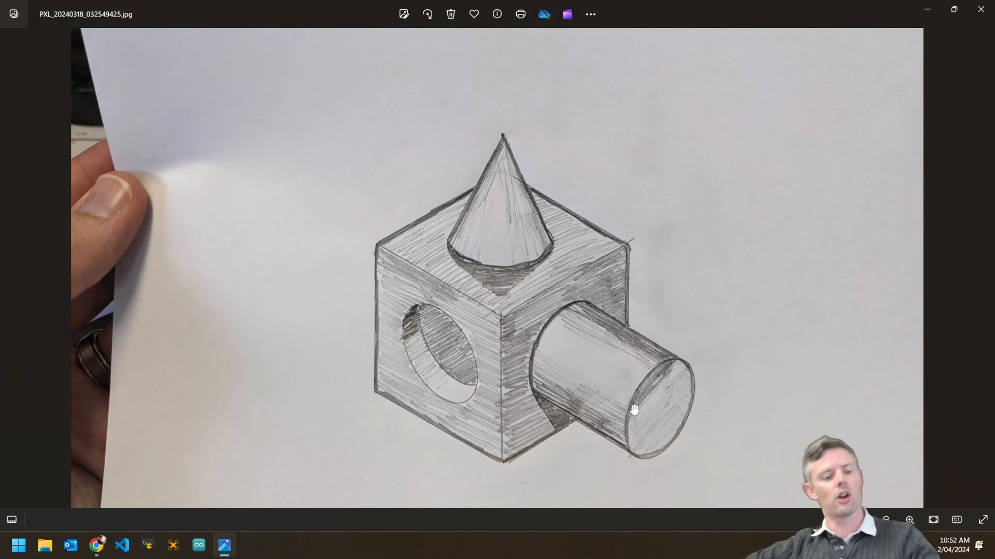
Review the reference sketch of the cube, cone, cylinder and hole, then return to Onshape.
key("alt+Tab")
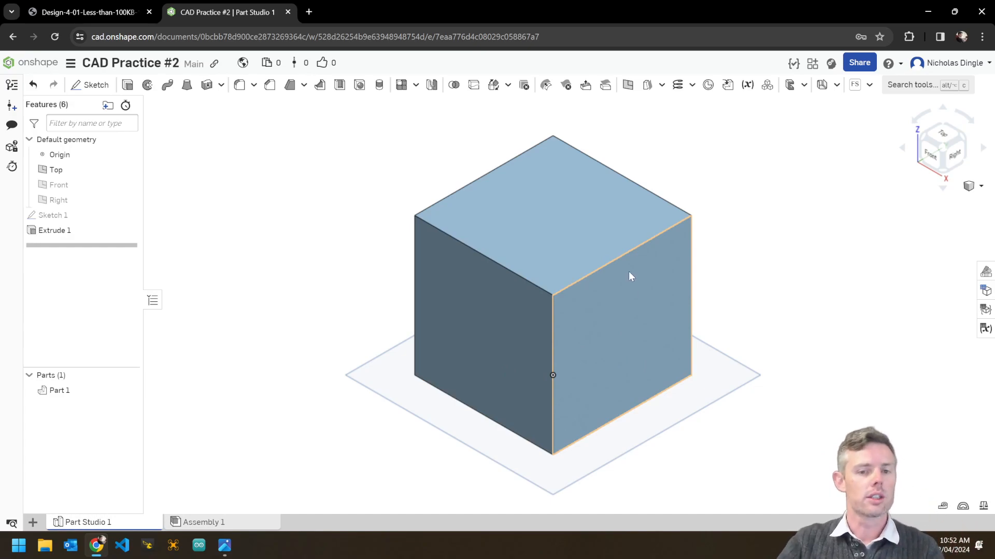
Place Sketch 2 on the cube's right face, viewed from Right and zoomed in.
left_click(96, 85)
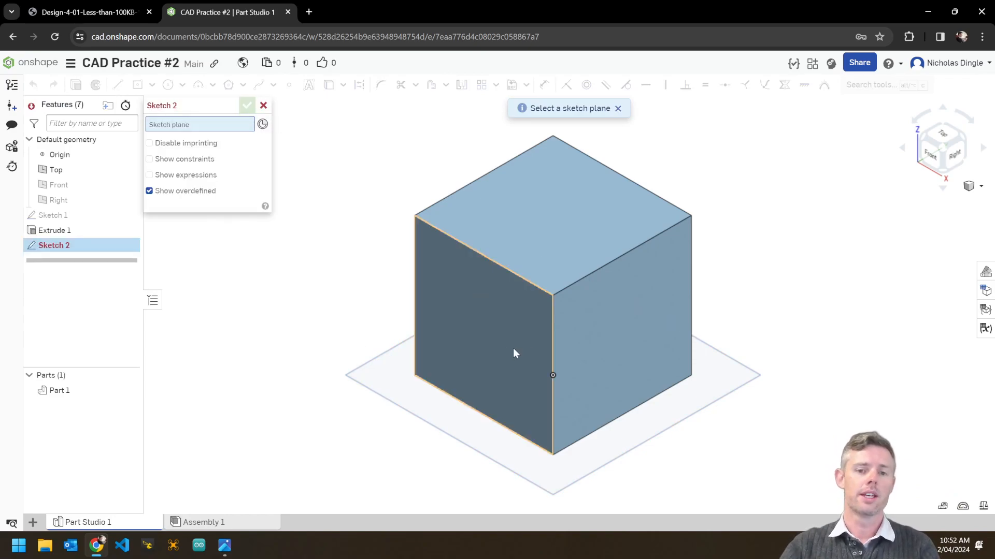
left_click(631, 351)
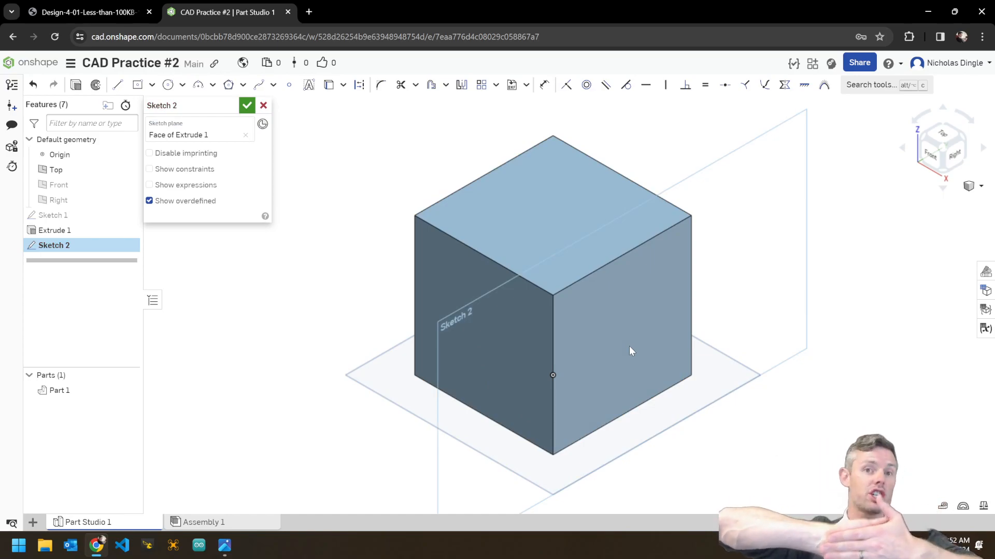
left_click(954, 155)
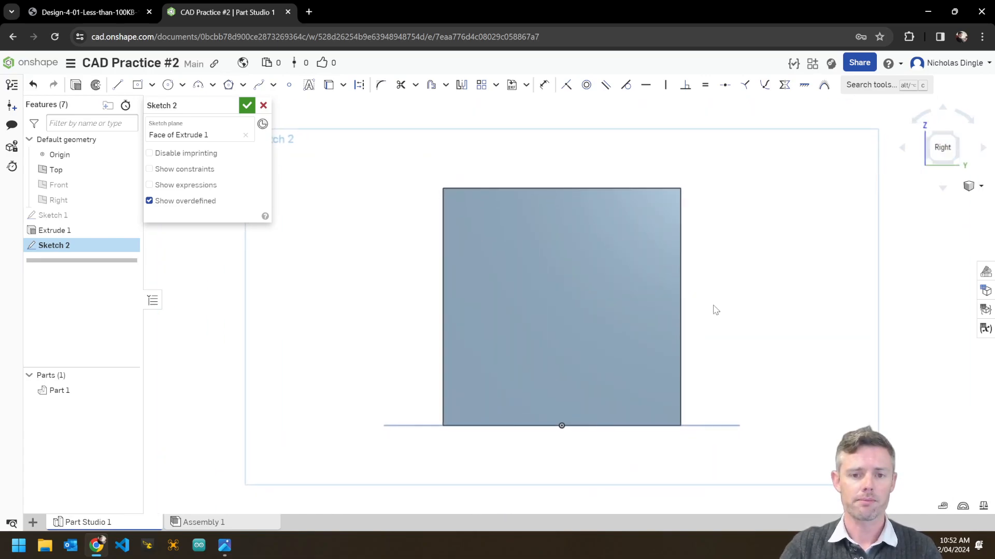
scroll(603, 329, "up", 3)
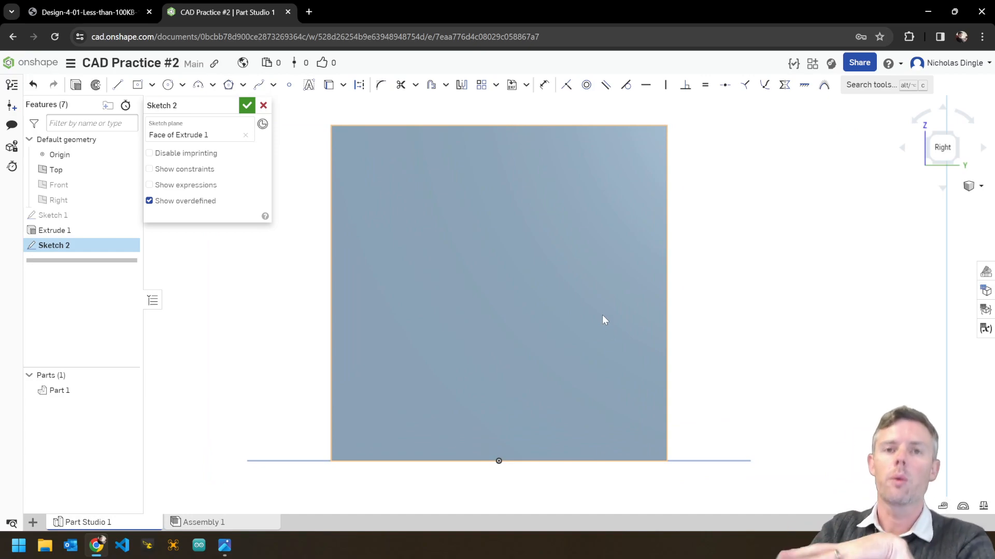
Draw a centre-point circle at the middle of the side face with diameter 5.
left_click(169, 88)
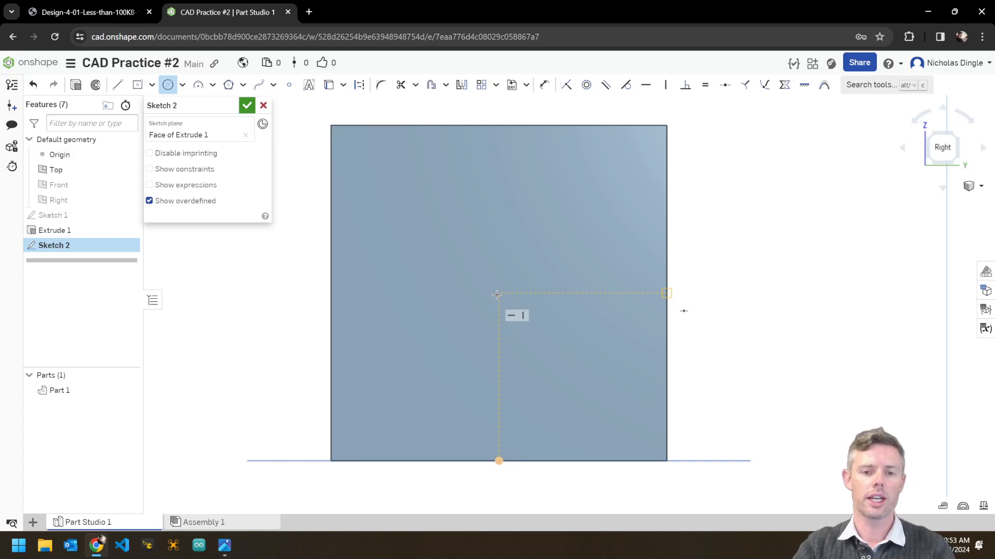
left_click(497, 293)
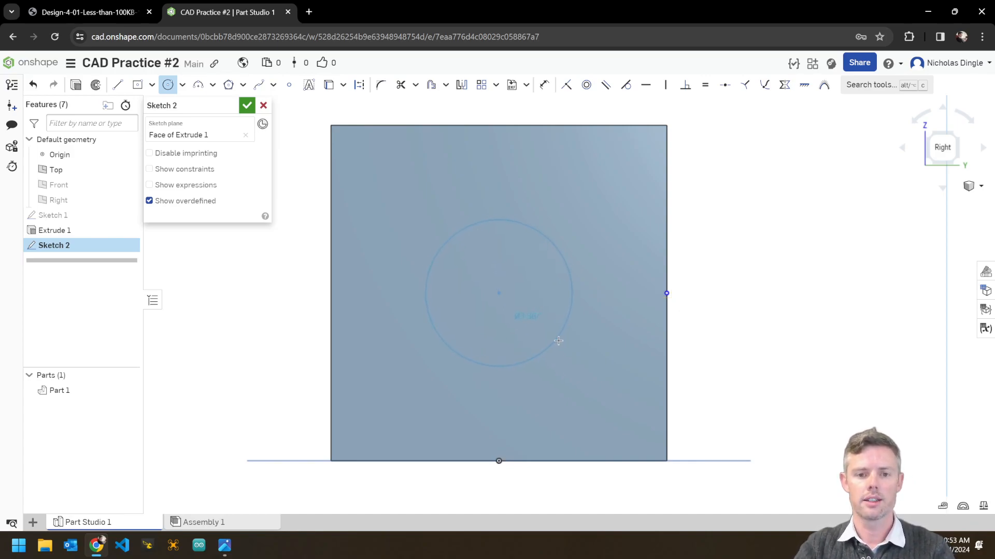
left_click(579, 358)
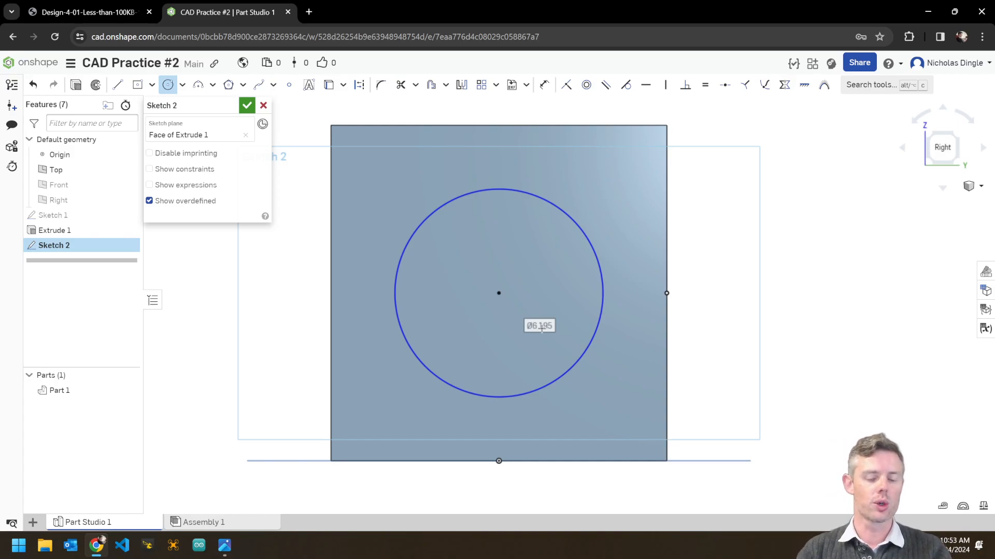
type("5")
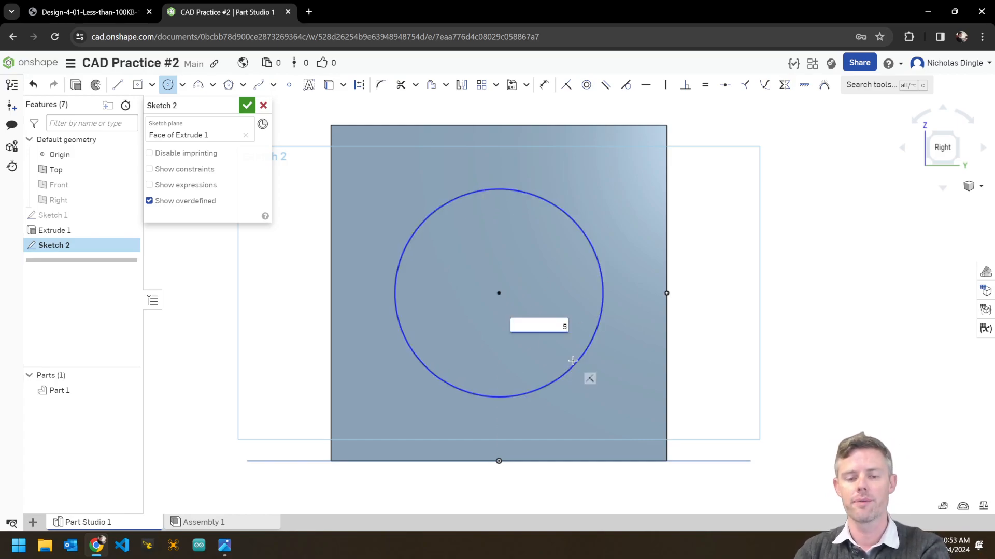
key("Return")
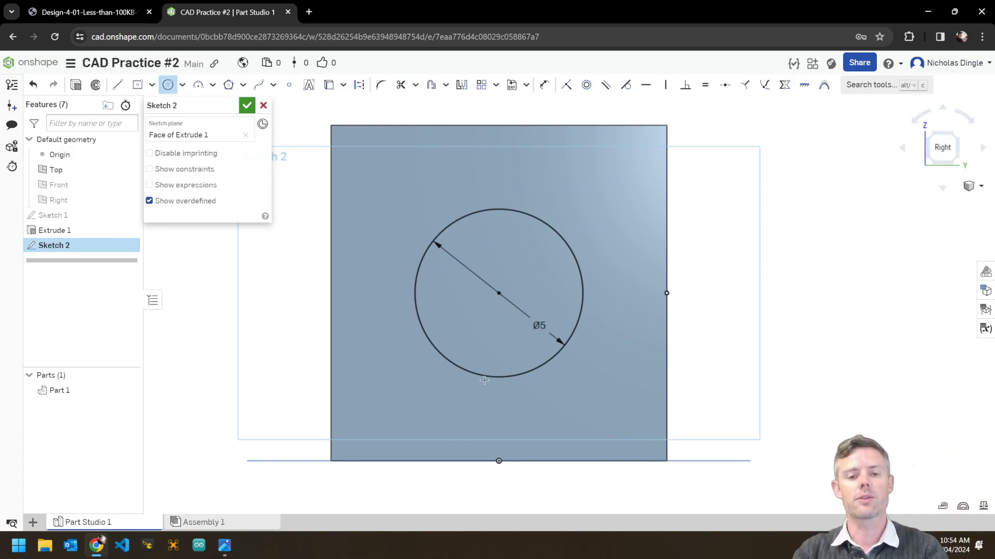
Close Sketch 2 and orbit to a tilted view showing the circle on the face.
left_click(248, 106)
mouse_move(431, 291)
right_mouse_down()
mouse_move(774, 340)
mouse_move(718, 429)
right_mouse_up()
middle_click_drag(718, 429, 717, 386)
scroll(717, 386, "down", 1)
right_click_drag(717, 386, 703, 403)
scroll(702, 401, "up", 2)
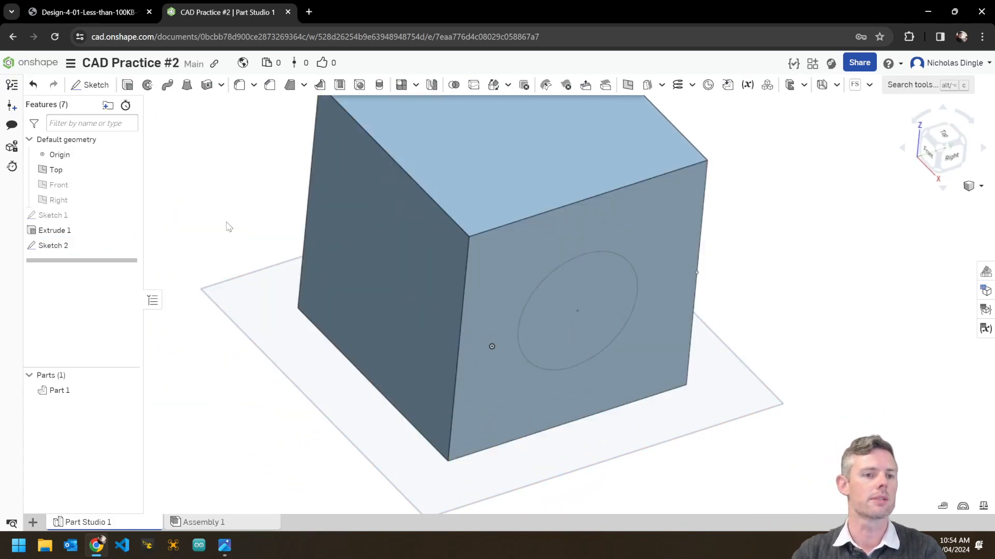
Extrude the circle 7 cm out from the cube's side face.
left_click(128, 85)
left_click(592, 278)
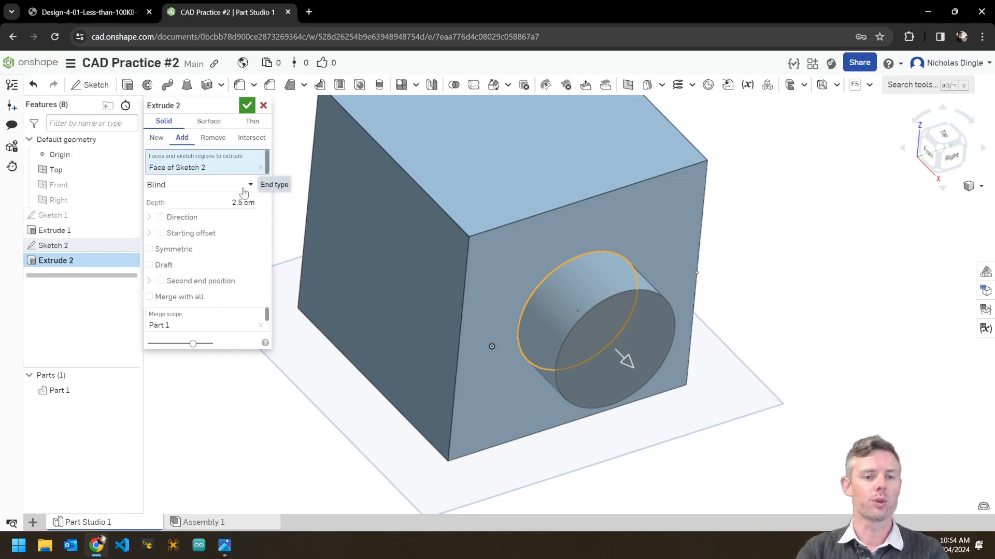
left_click(216, 203)
type("7")
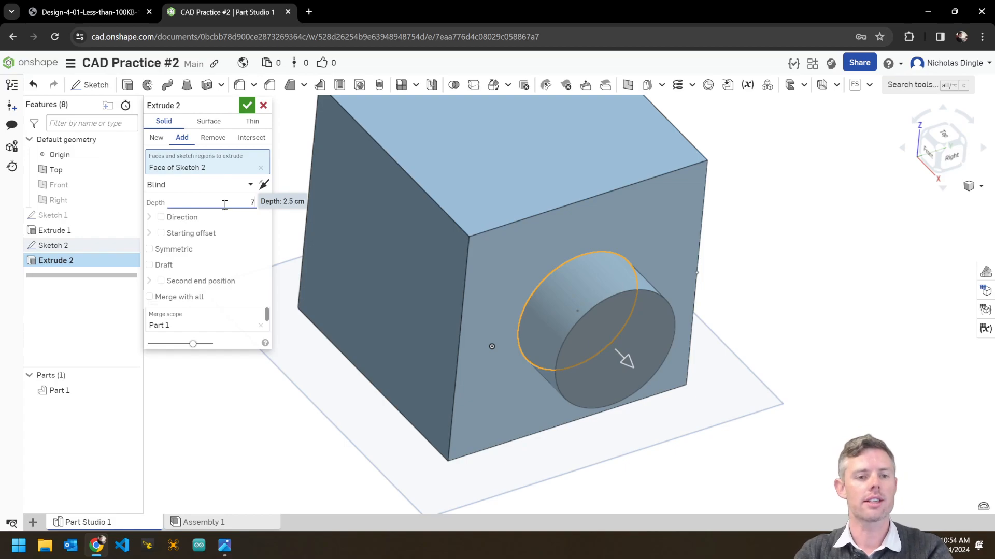
key("Return")
scroll(663, 377, "down", 2)
mouse_move(681, 403)
right_mouse_down()
mouse_move(768, 388)
mouse_move(664, 380)
mouse_move(694, 397)
right_mouse_up()
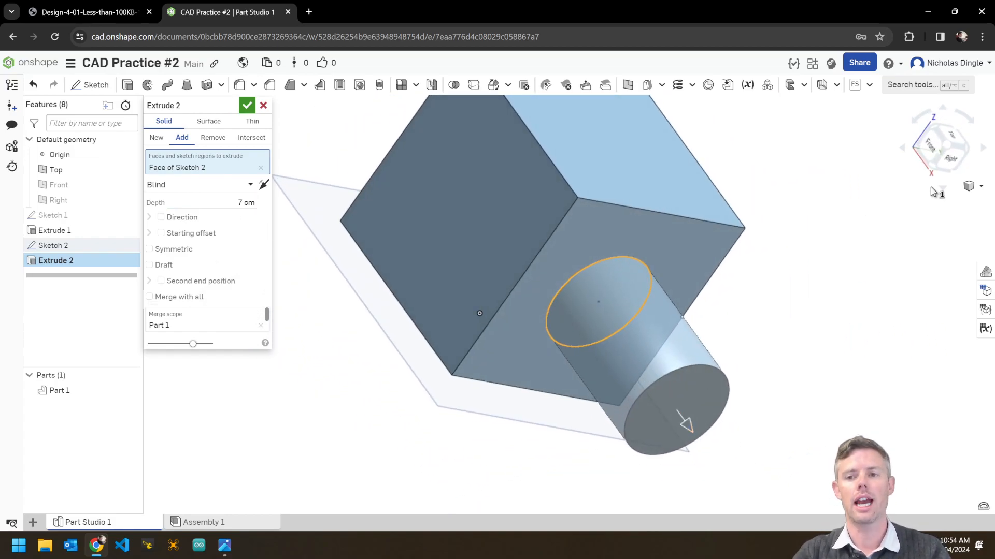
Confirm Extrude 2 and snap the view to a front-right-top corner angle.
right_click(835, 223)
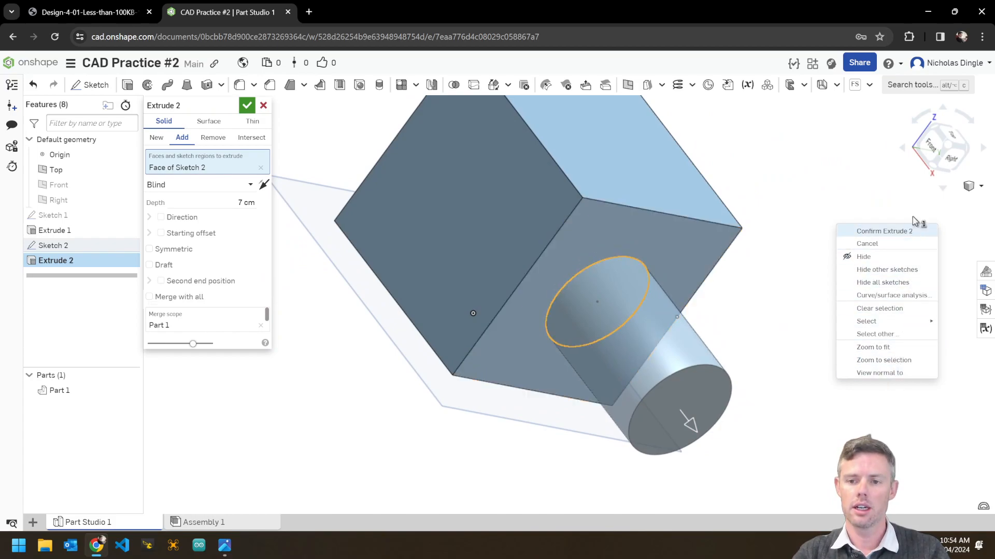
left_click(874, 175)
left_click(950, 147)
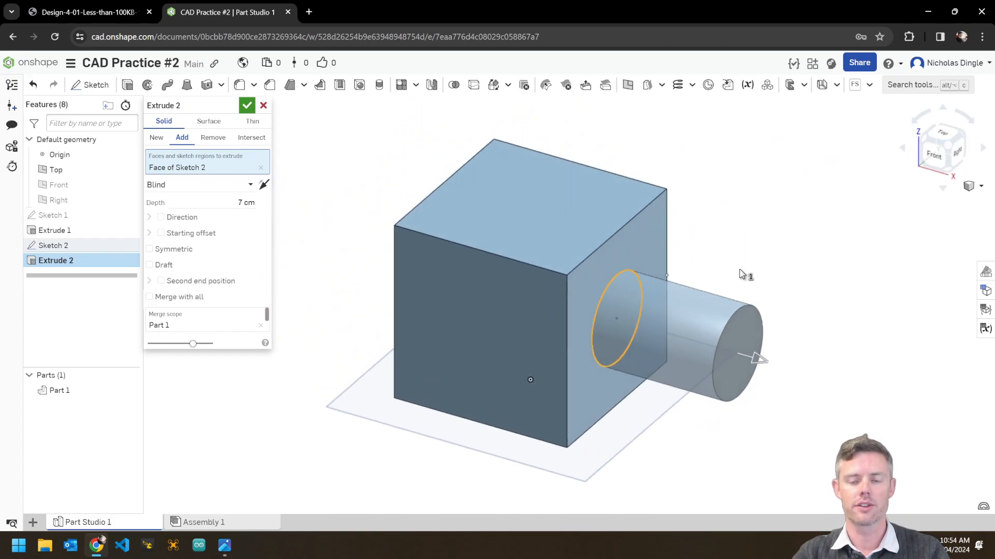
left_click(247, 107)
right_click_drag(722, 295, 803, 306)
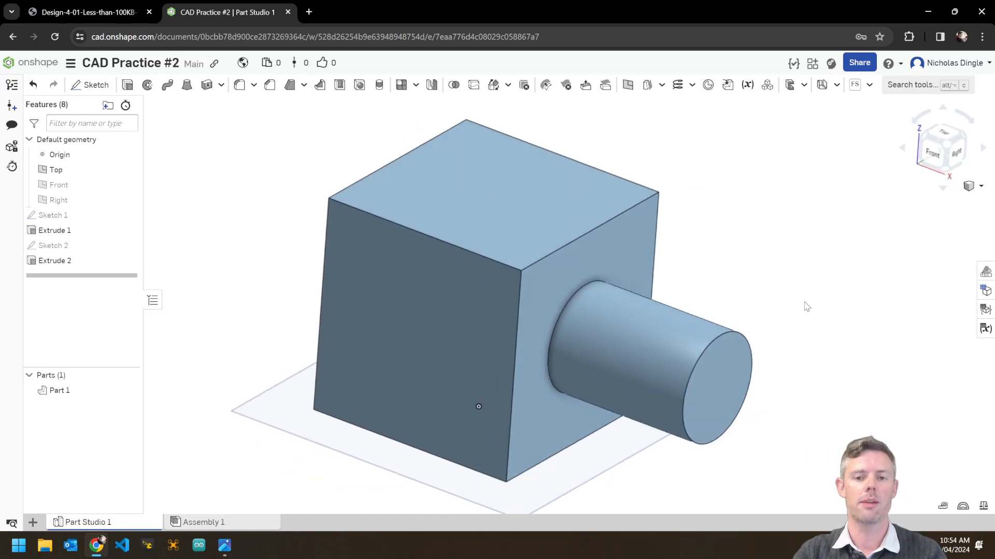
left_click(945, 144)
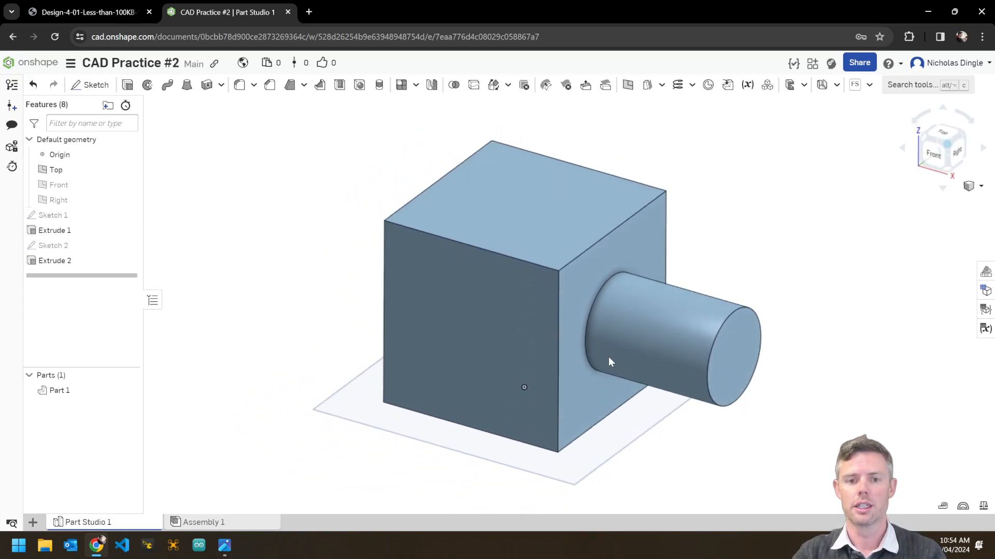
scroll(662, 331, "up", 3)
middle_click_drag(721, 353, 697, 402)
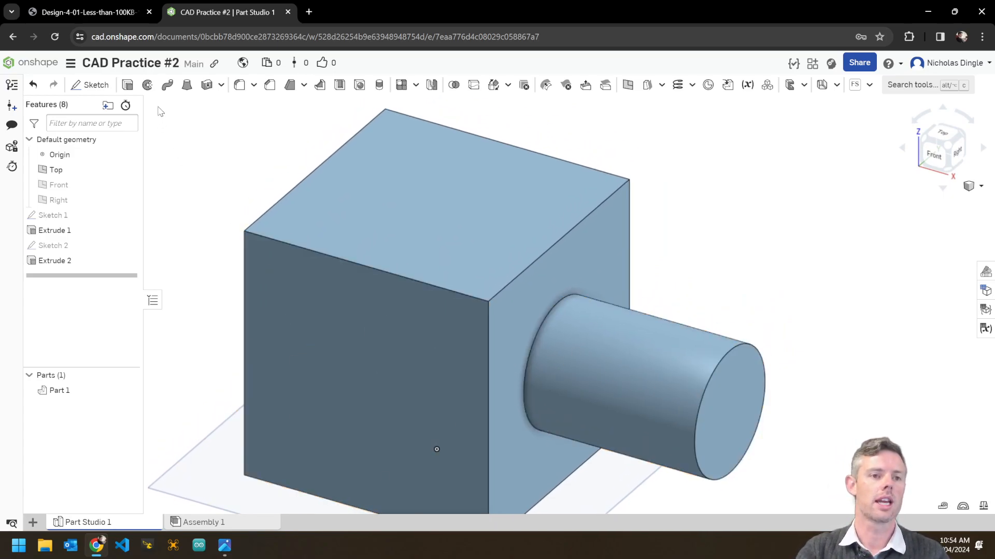
left_click(91, 84)
On the front face, viewed straight on, draw a centred circle of diameter 5 and accept Sketch 3.
left_click(394, 381)
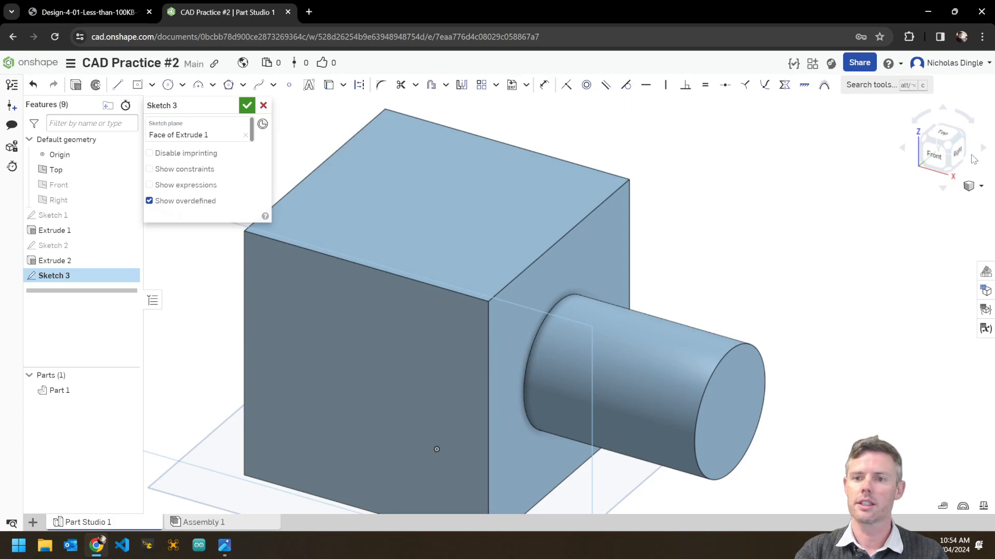
left_click(927, 163)
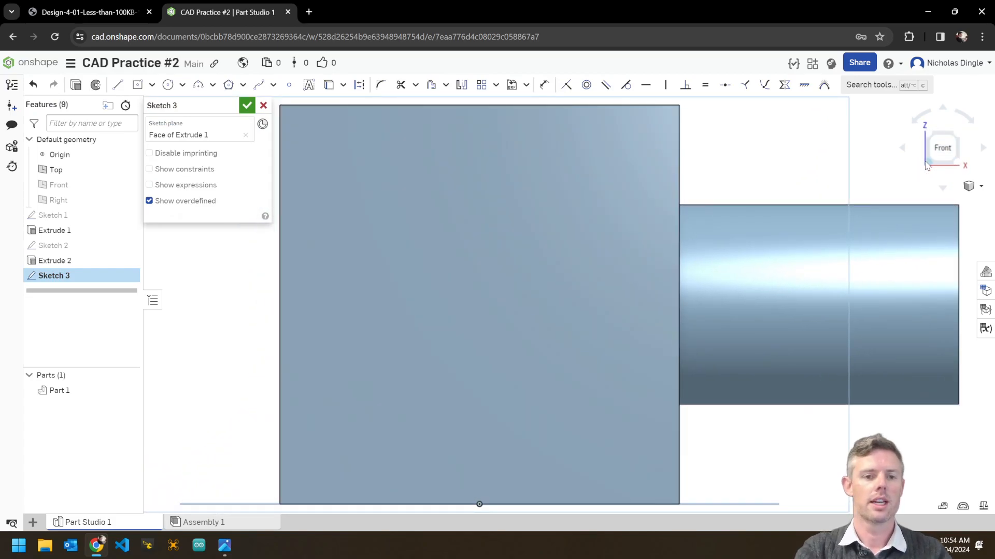
left_click(168, 86)
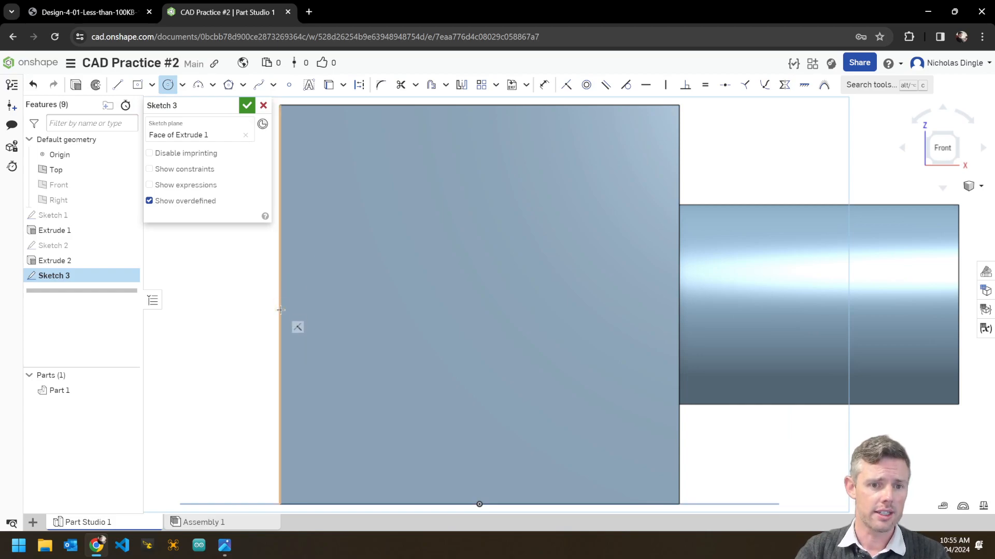
left_click(480, 306)
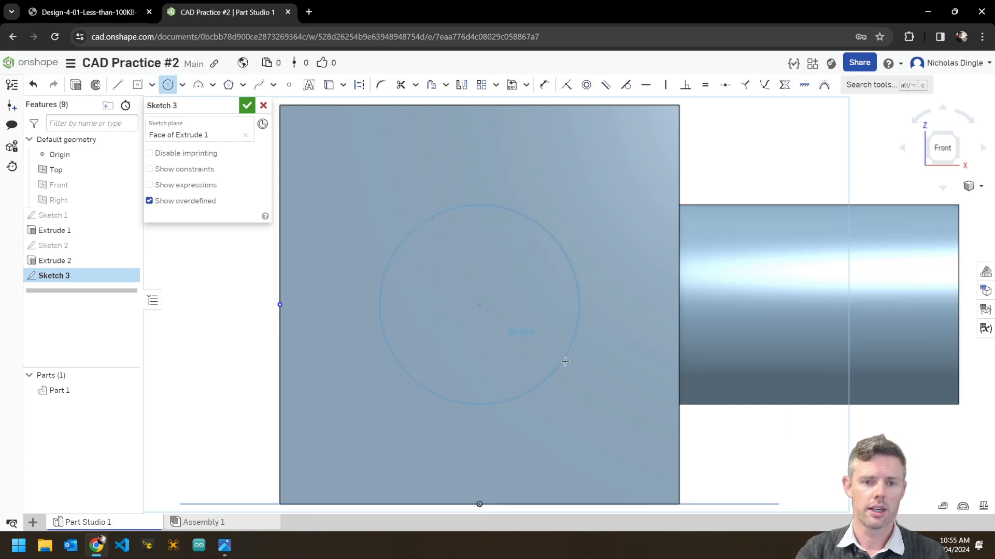
left_click(569, 366)
type("5")
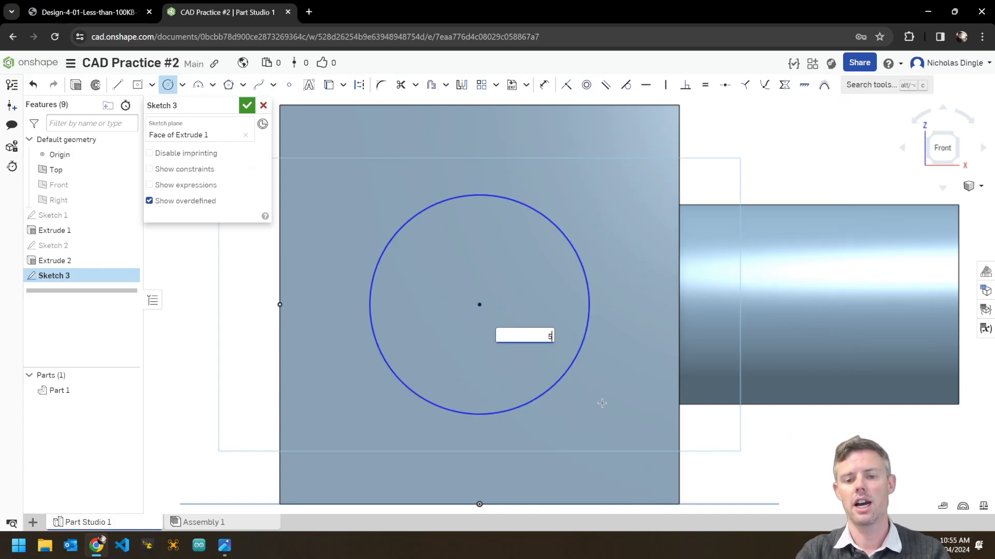
key("Return")
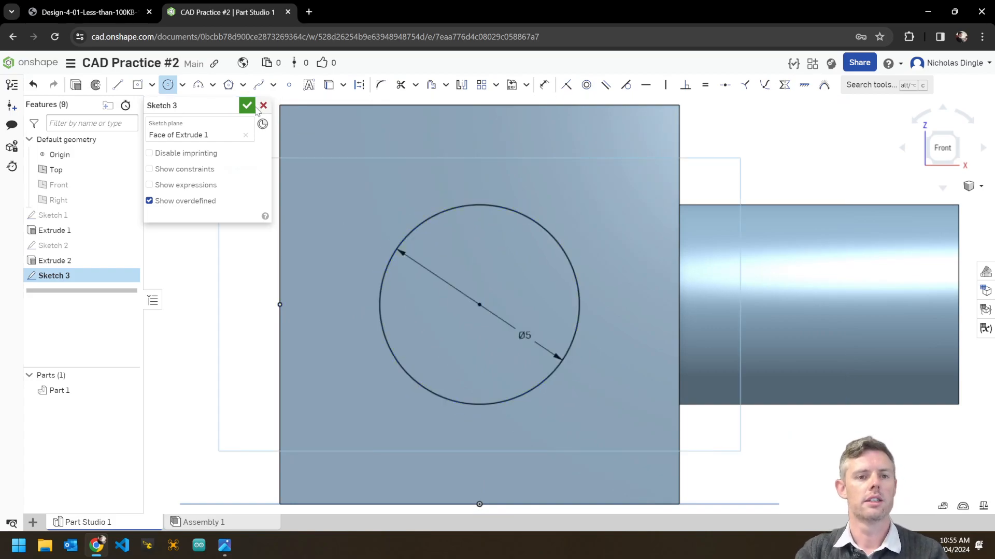
left_click(246, 105)
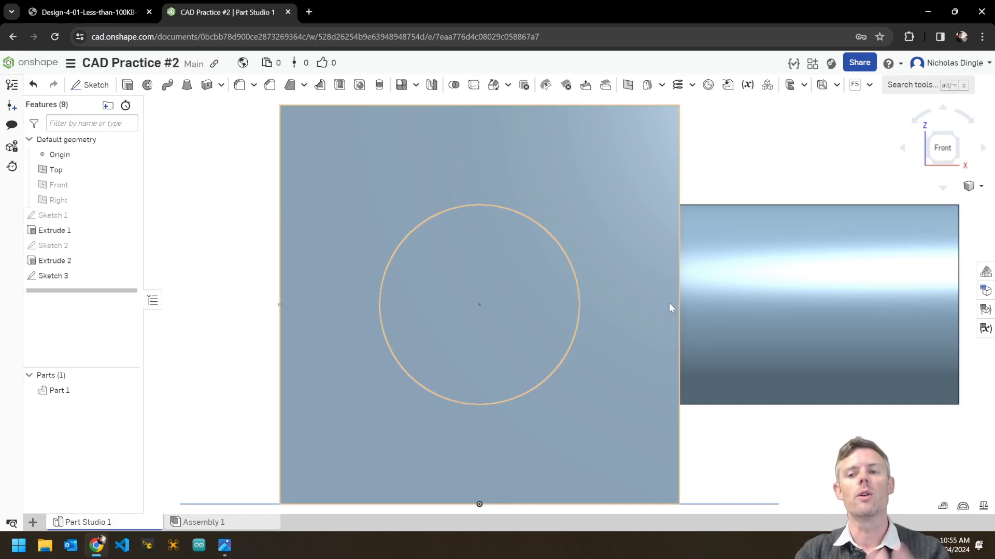
Orbit and pan back to an angled corner view of the block.
right_click_drag(737, 373, 717, 402)
scroll(717, 402, "down", 3)
middle_click_drag(817, 419, 737, 422)
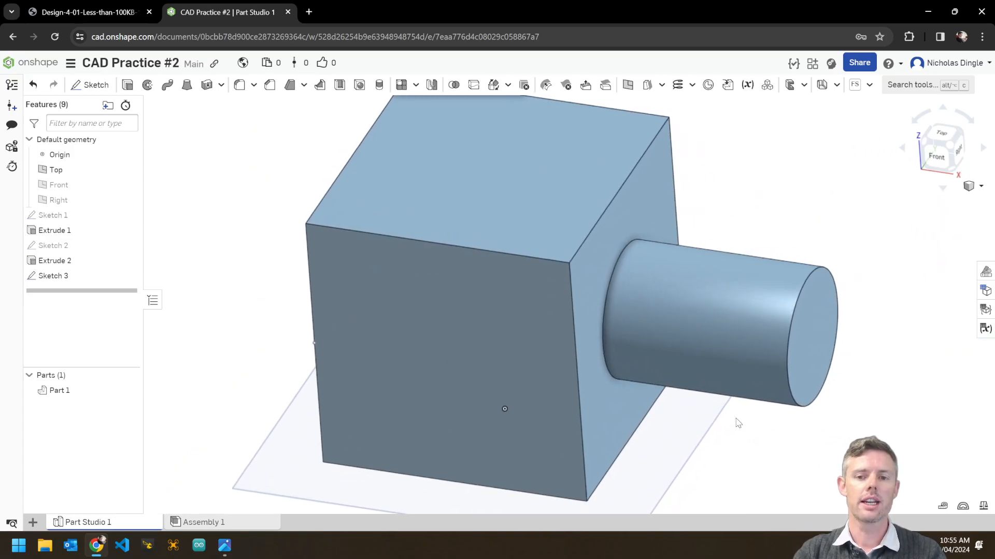
left_click(948, 149)
Set up Extrude 3 on the circle as a Remove cut into the cube, 1 cm deep.
scroll(580, 340, "up", 3)
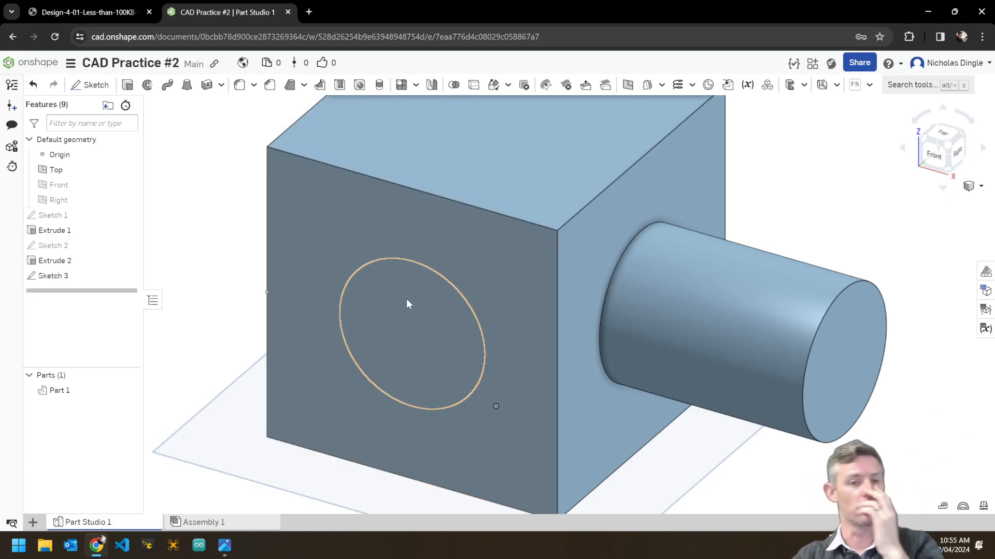
key("shift+e")
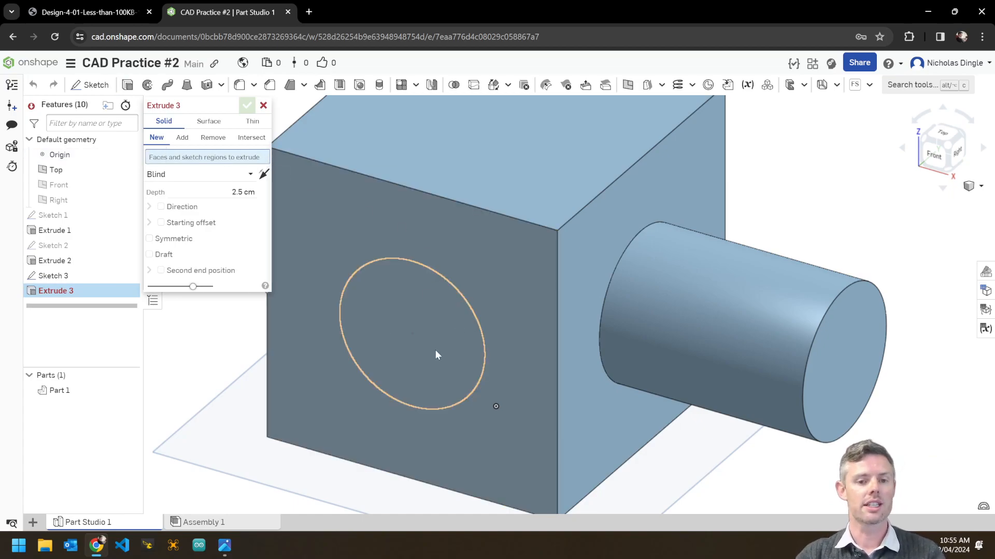
left_click(412, 322)
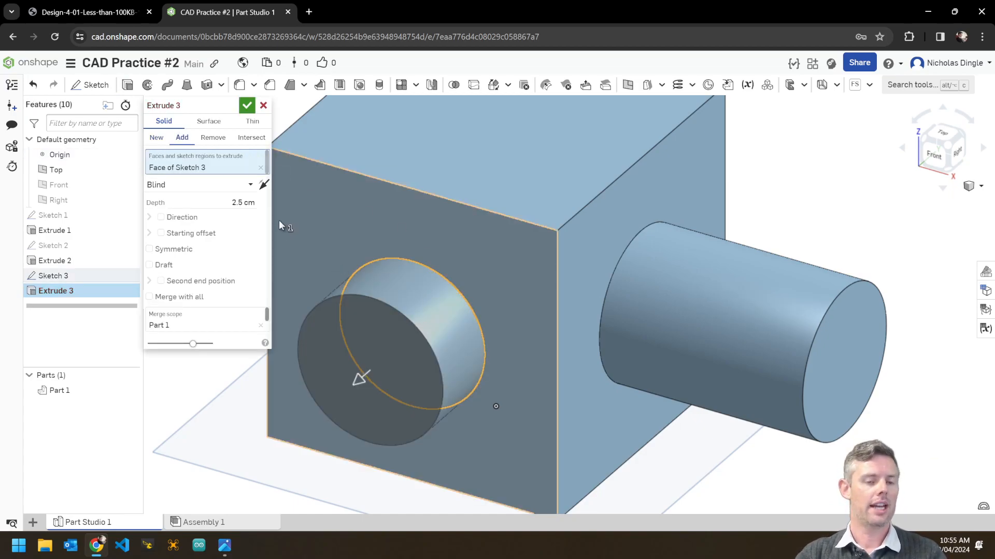
left_click(217, 143)
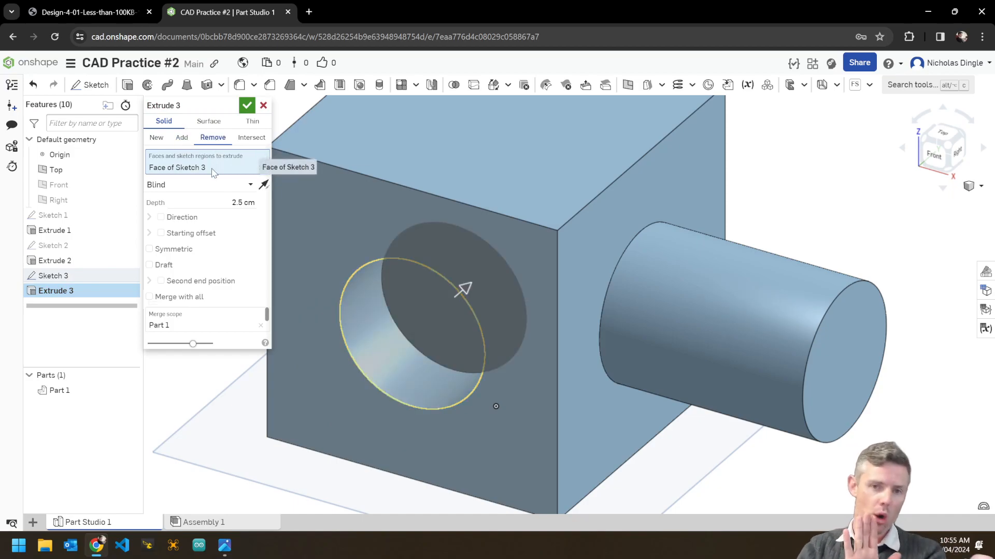
left_click(263, 185)
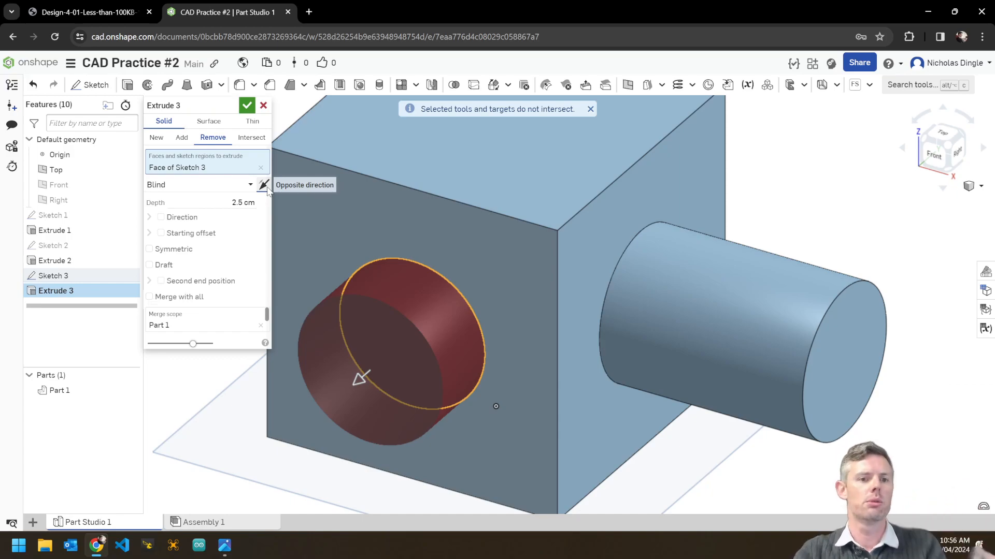
left_click(263, 184)
left_click(243, 202)
mouse_move(568, 343)
right_mouse_down()
mouse_move(574, 315)
mouse_move(571, 337)
right_mouse_up()
type("1")
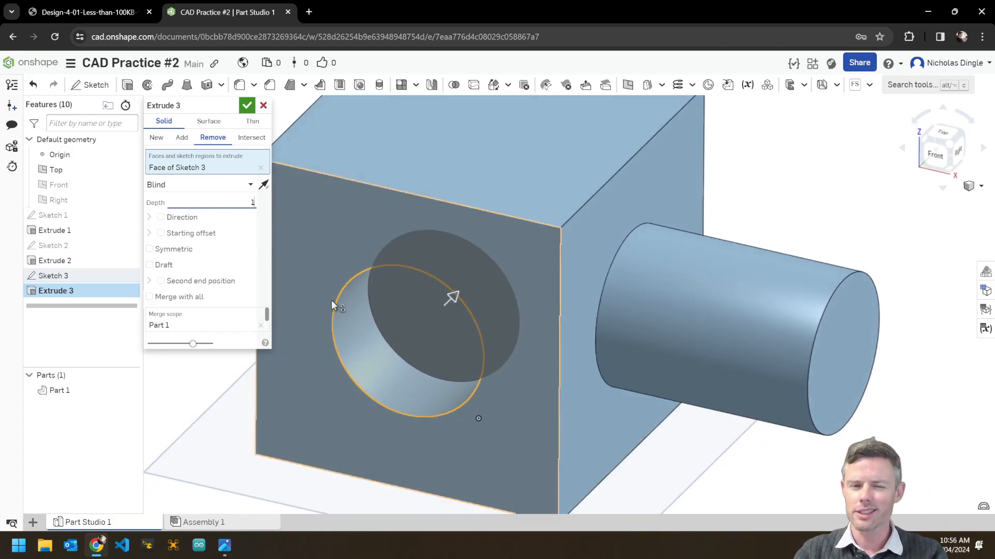
Drop the duplicate sketch face from the cut, check the hole, and switch to the reference drawing.
left_click(515, 390)
right_click_drag(517, 391, 611, 412)
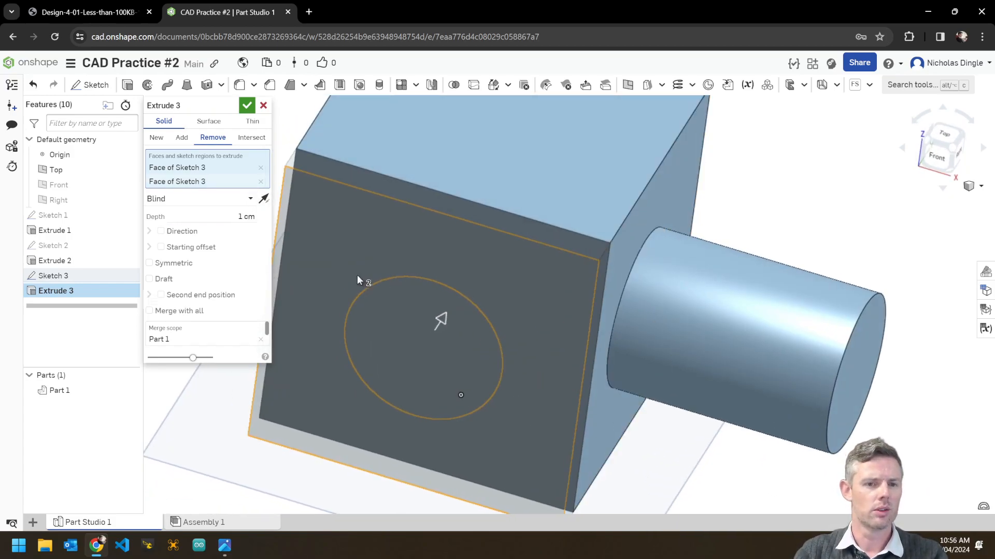
right_click_drag(389, 388, 280, 451)
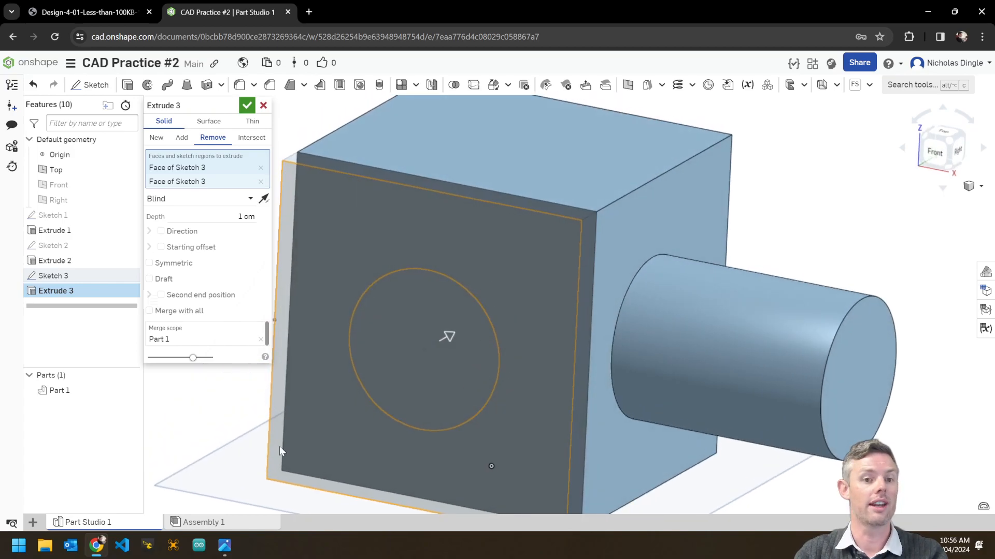
left_click(261, 182)
right_click_drag(564, 355, 539, 359)
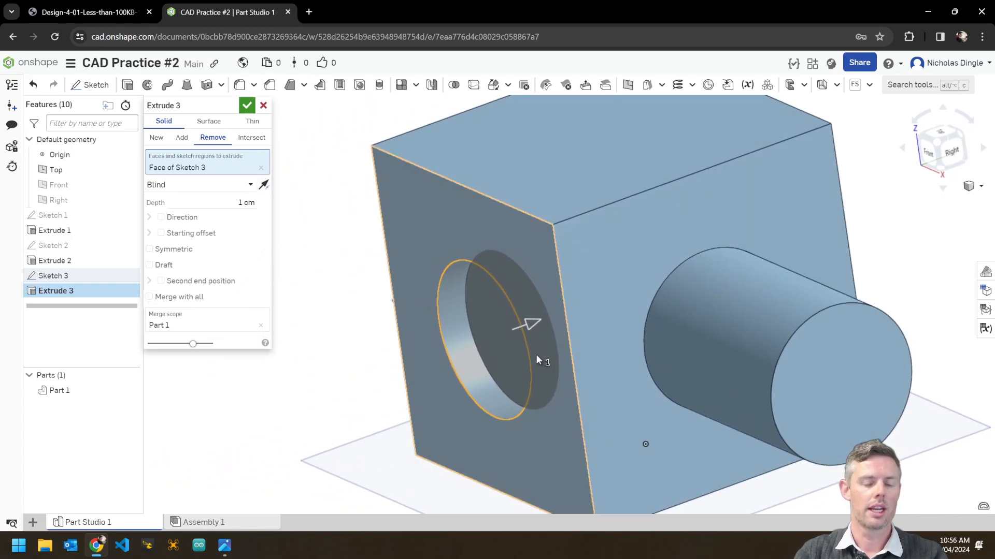
key("alt+Tab")
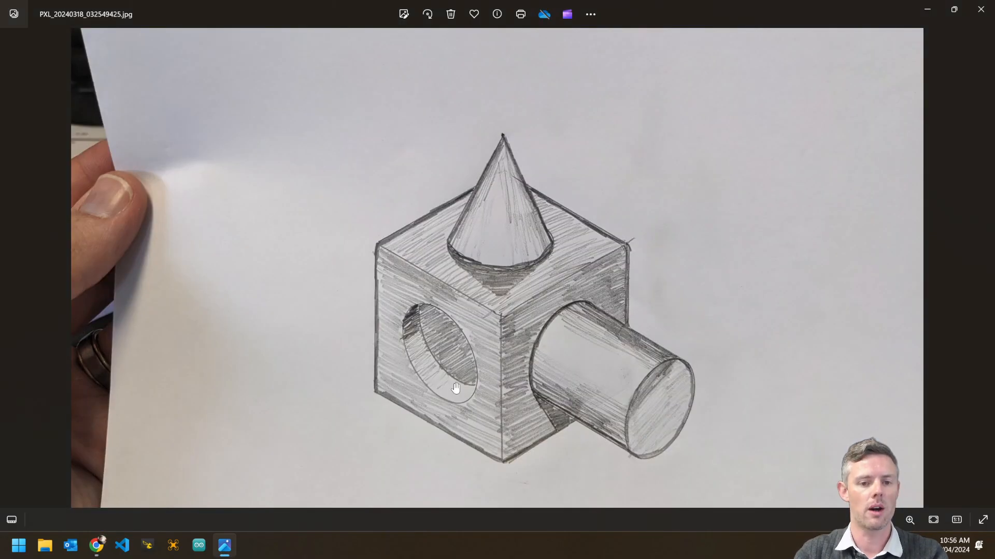
Back in Onshape, commit the 1 cm Extrude 3 hole and reset to a fitted isometric view.
key("alt+Tab")
right_click_drag(536, 380, 566, 386)
left_click(248, 105)
right_click(868, 189)
left_click(880, 230)
scroll(777, 292, "up", 3)
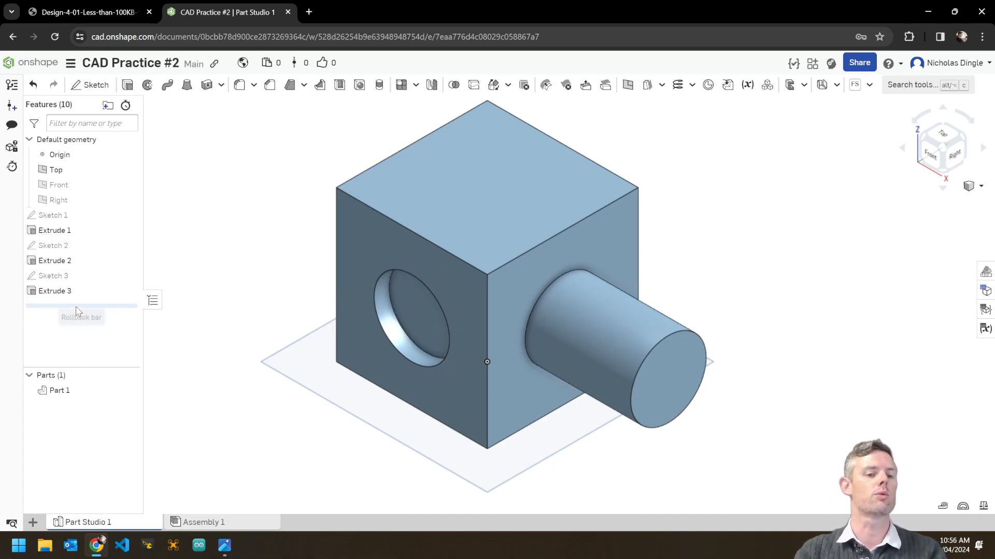
Move the model down in view, then Alt-Tab toward the Photos reference drawing.
middle_click_drag(568, 201, 574, 261)
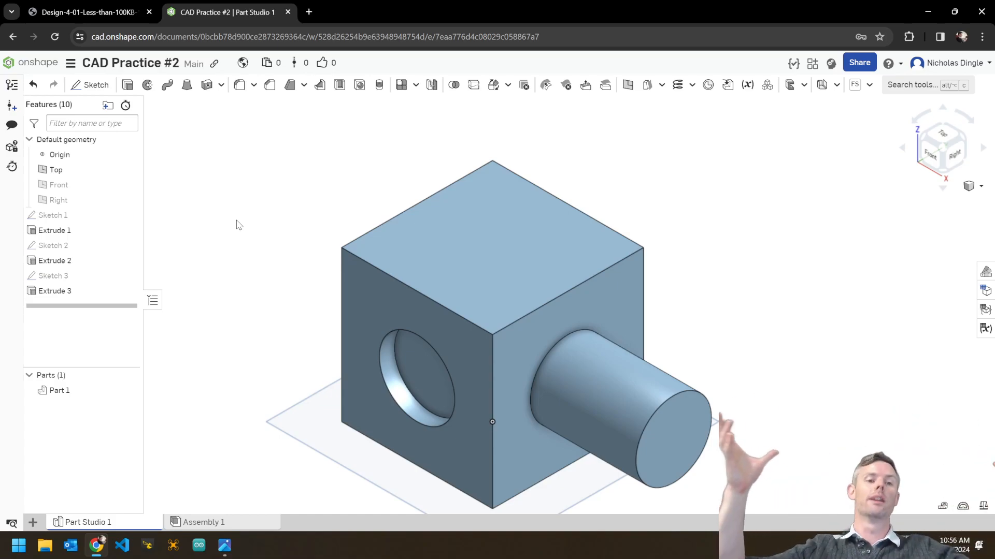
key("alt+Tab")
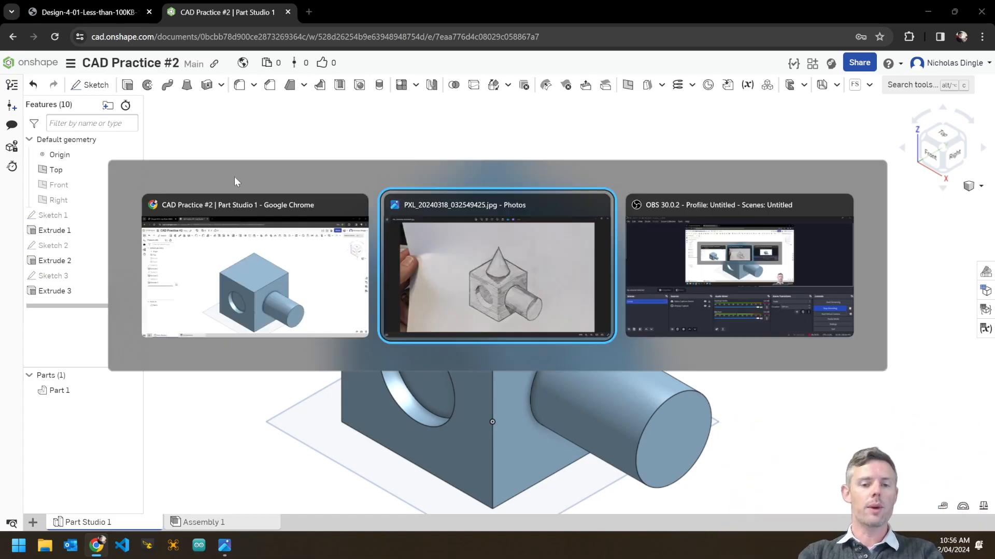
left_click(516, 292)
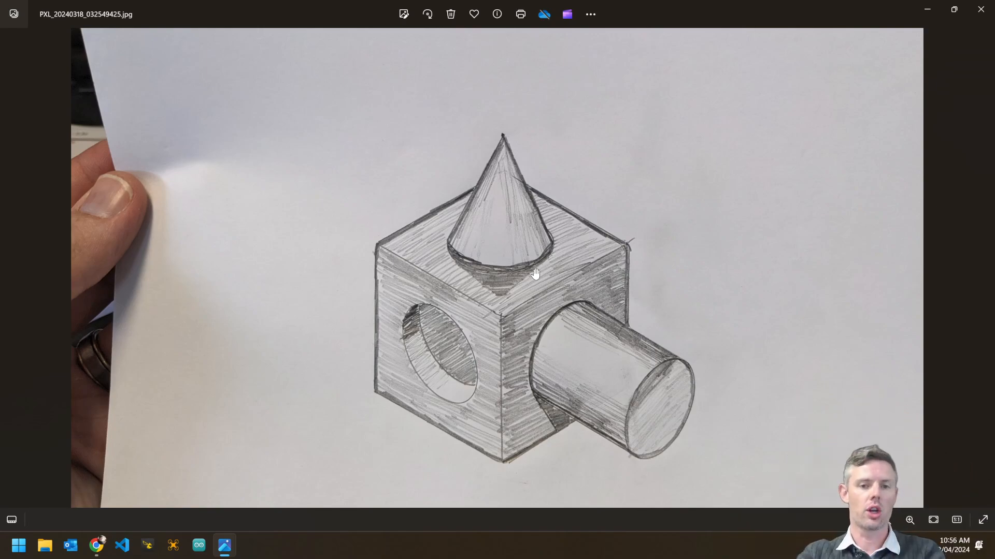
key("alt+Tab")
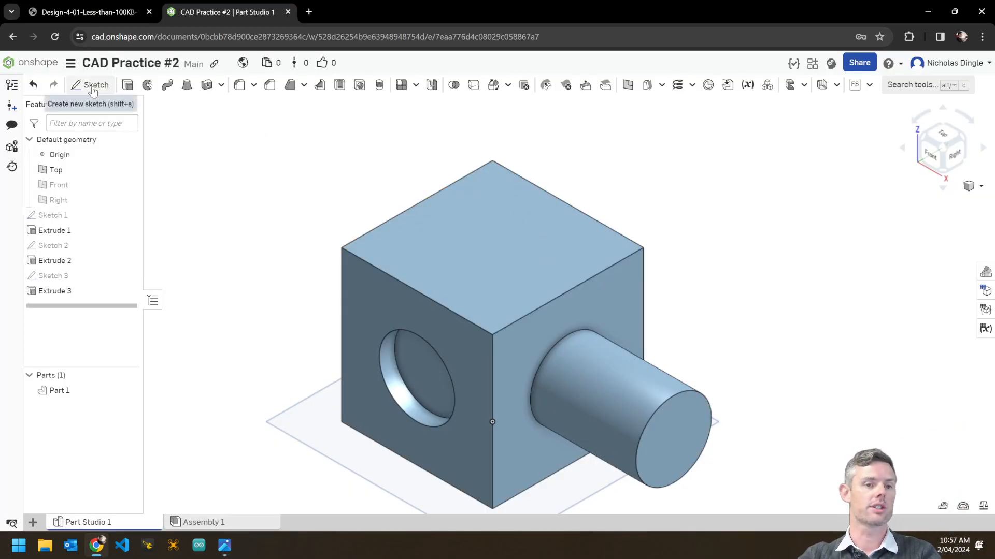
left_click(91, 84)
Sketch a diameter-5 circle centred on the cube's top face and accept Sketch 4.
left_click(526, 257)
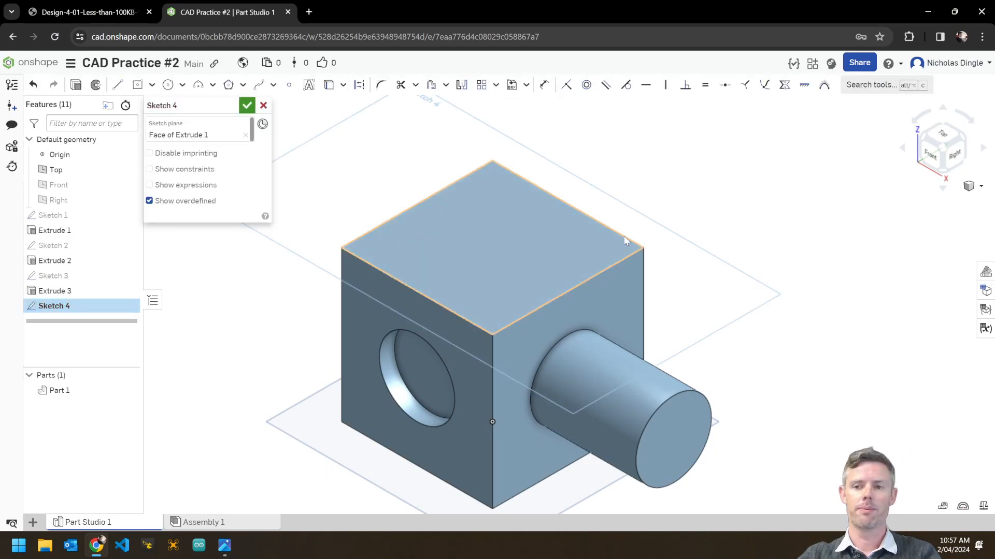
key("n")
scroll(533, 321, "up", 3)
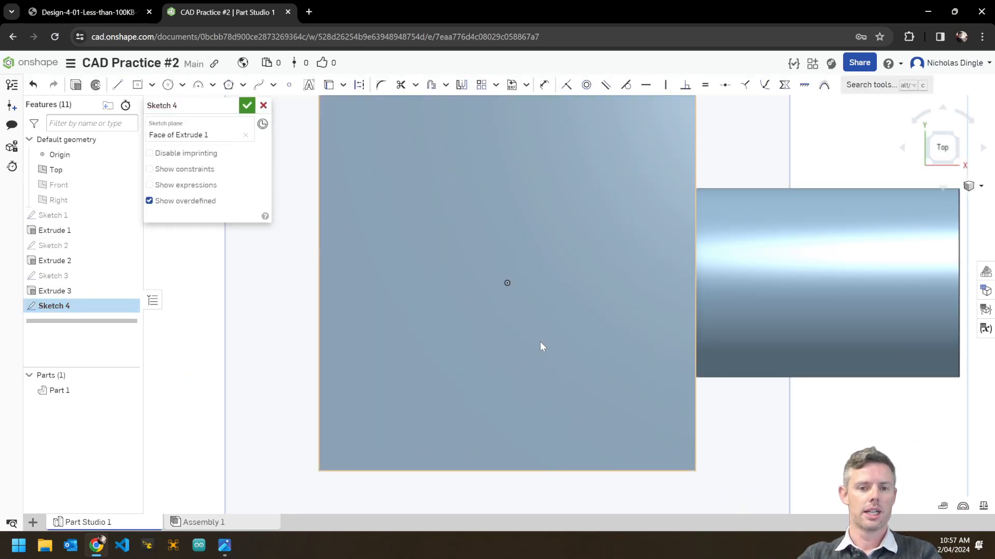
key("c")
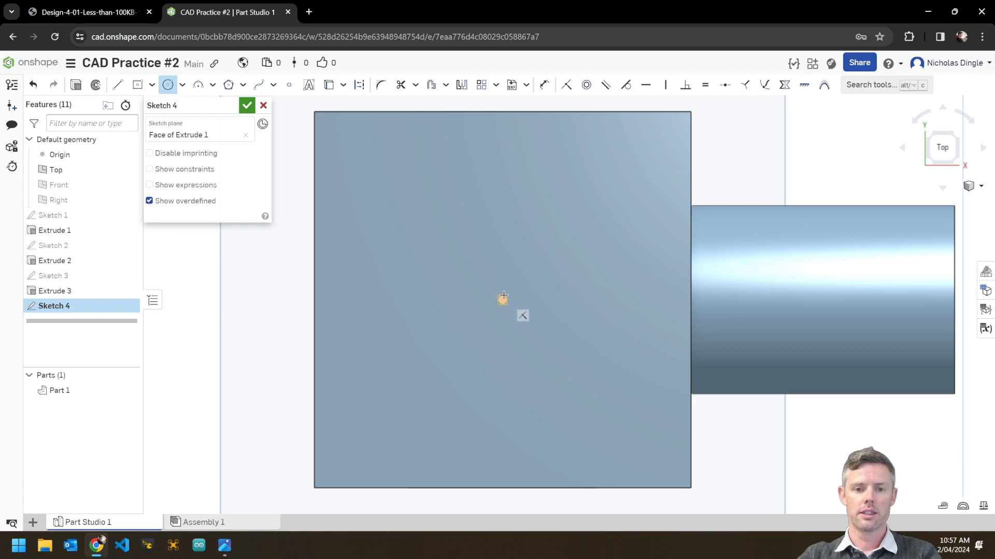
left_click(571, 352)
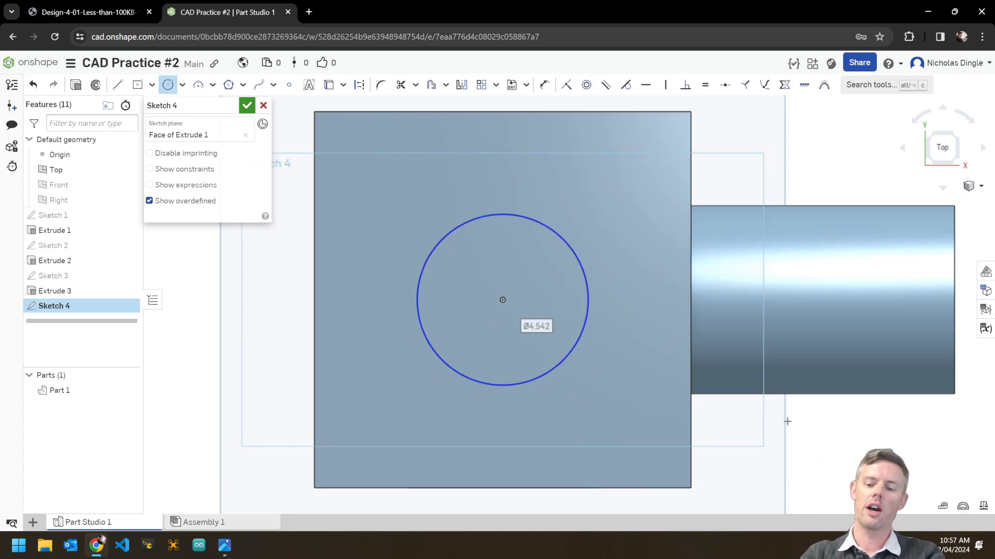
type("5")
key("Return")
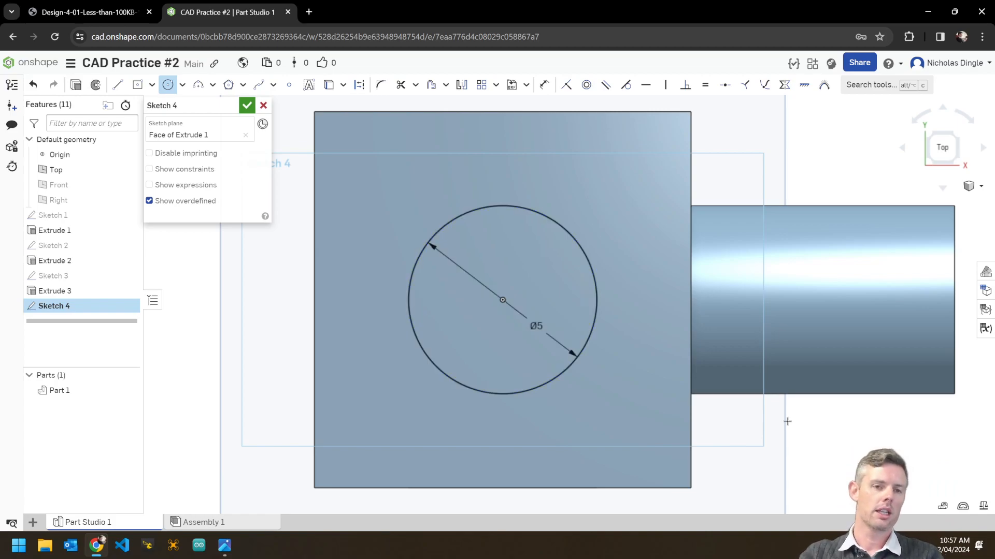
left_click(247, 106)
Orbit off the top view and snap the model to Isometric.
right_click_drag(740, 428, 787, 233)
right_click(815, 184)
left_click(839, 228)
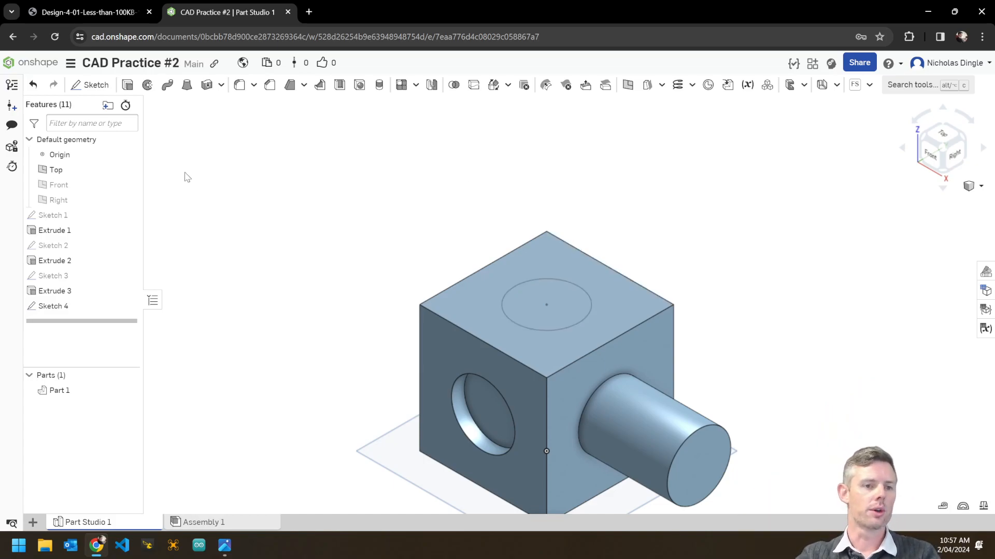
Show the Front plane and start Sketch 5 on it, viewed from the front.
left_click(128, 185)
middle_click_drag(325, 310, 309, 250)
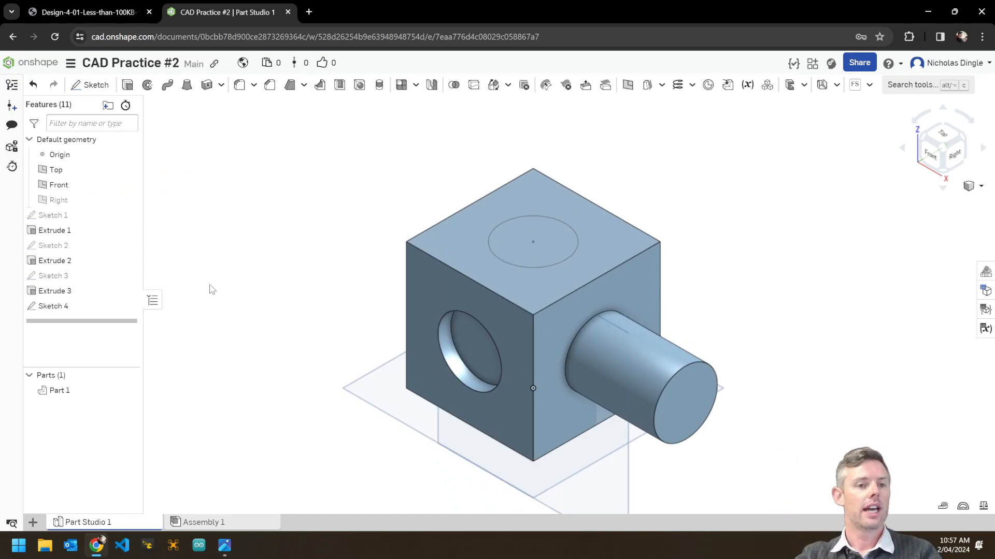
left_click(91, 85)
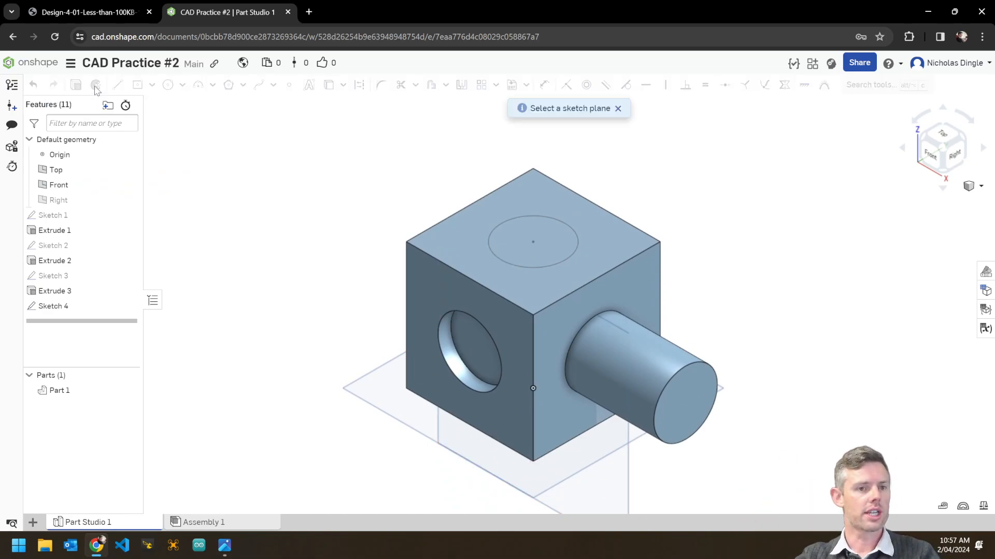
left_click(615, 501)
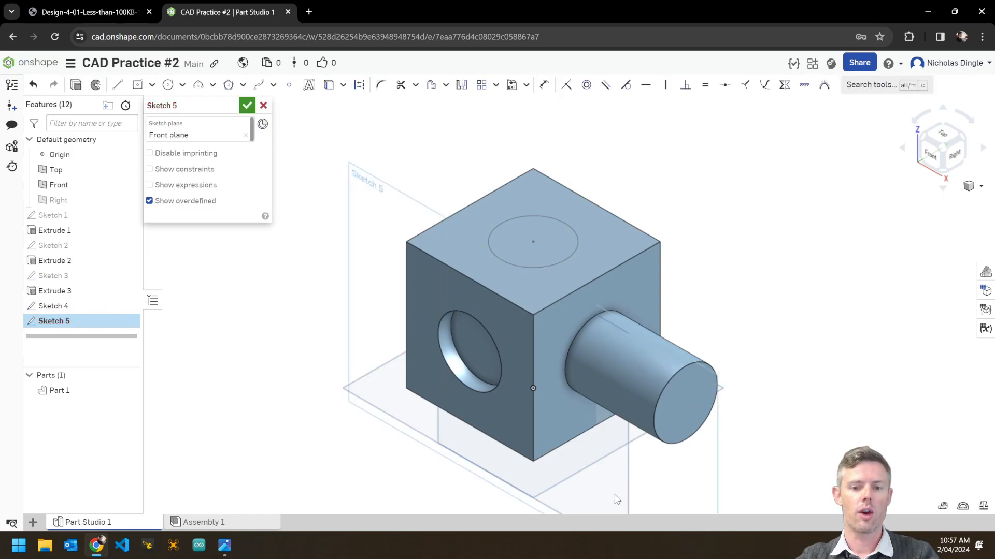
left_click(934, 158)
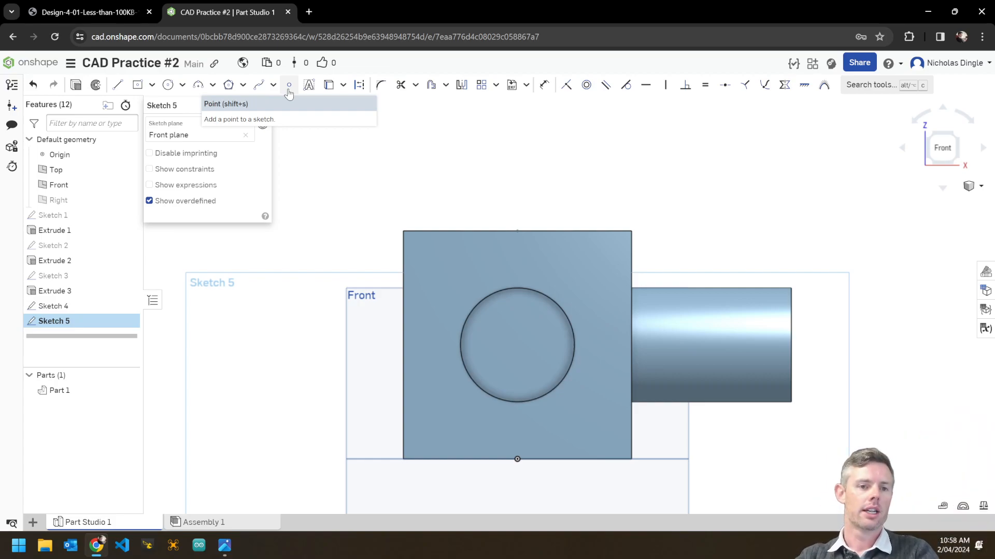
Place a single sketch point above the cube's top edge.
left_click(289, 86)
middle_click_drag(600, 209, 591, 288)
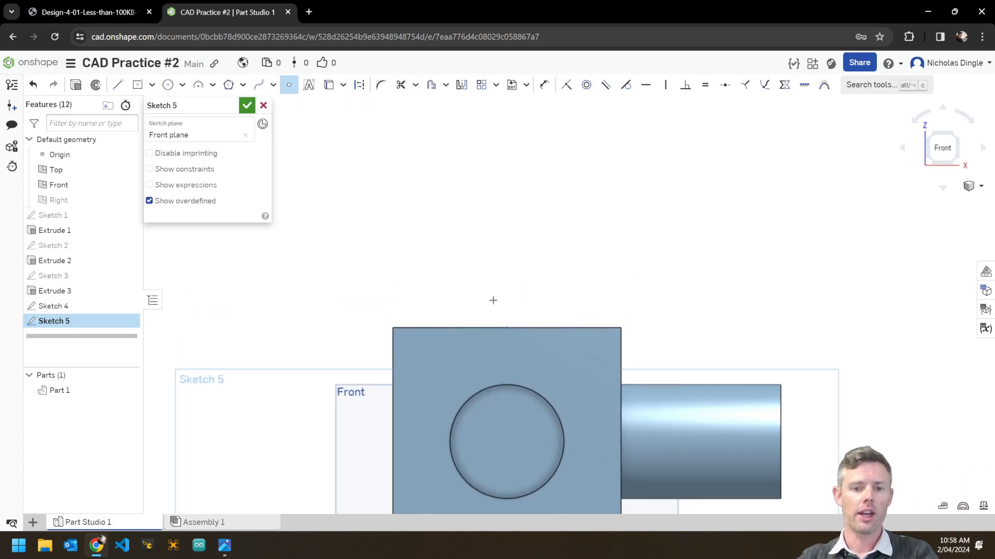
left_click(506, 227)
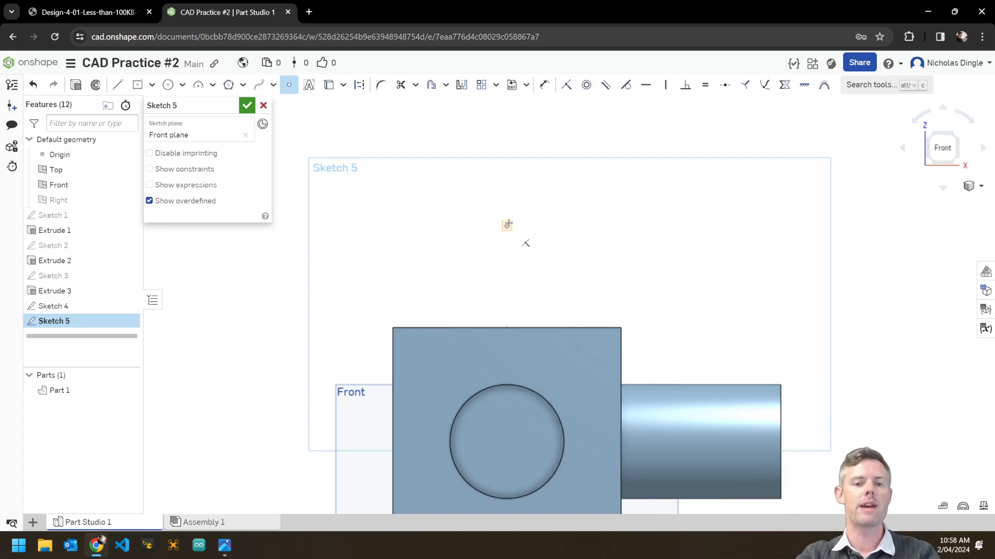
left_click(289, 84)
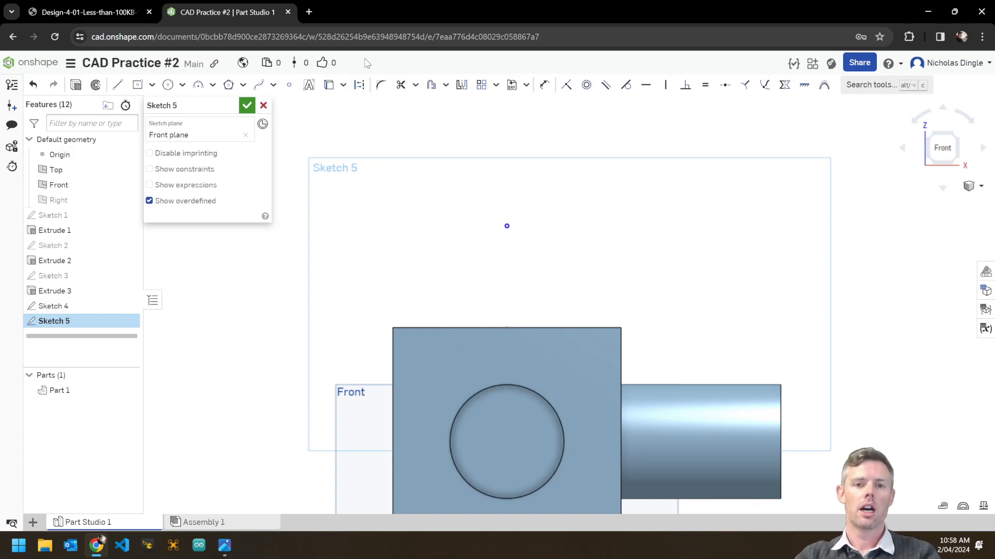
Dimension the point 7 above the cube's top edge and accept the sketch.
left_click(545, 91)
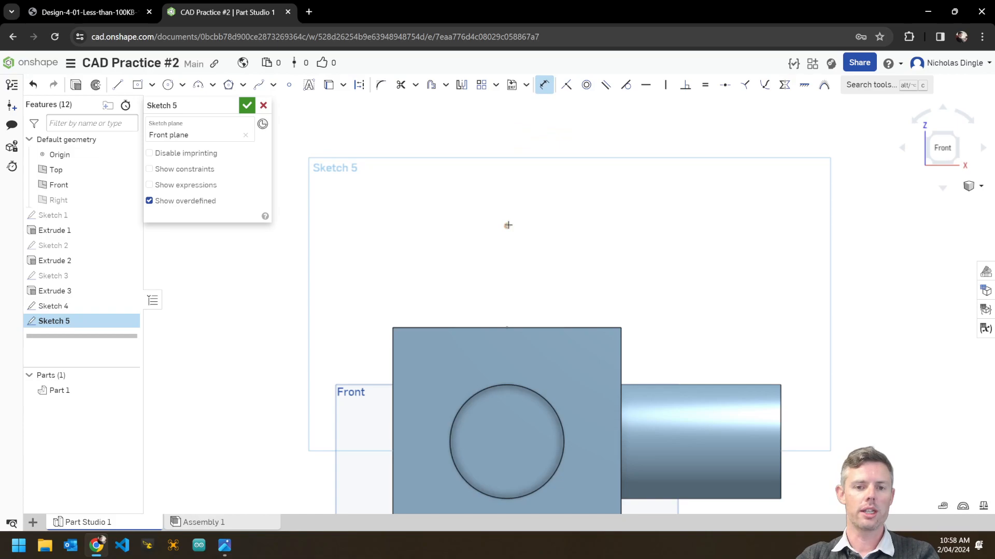
left_click(507, 328)
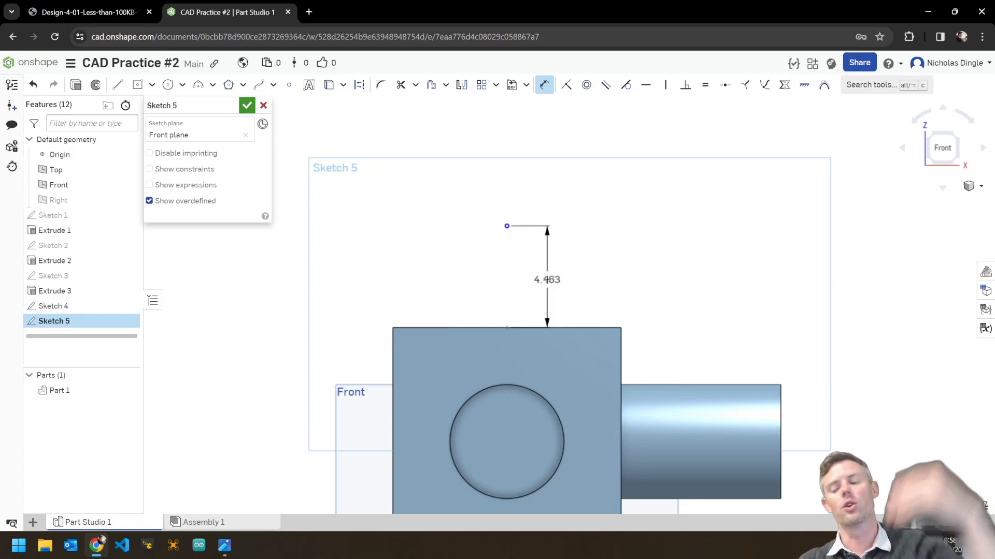
left_click(560, 282)
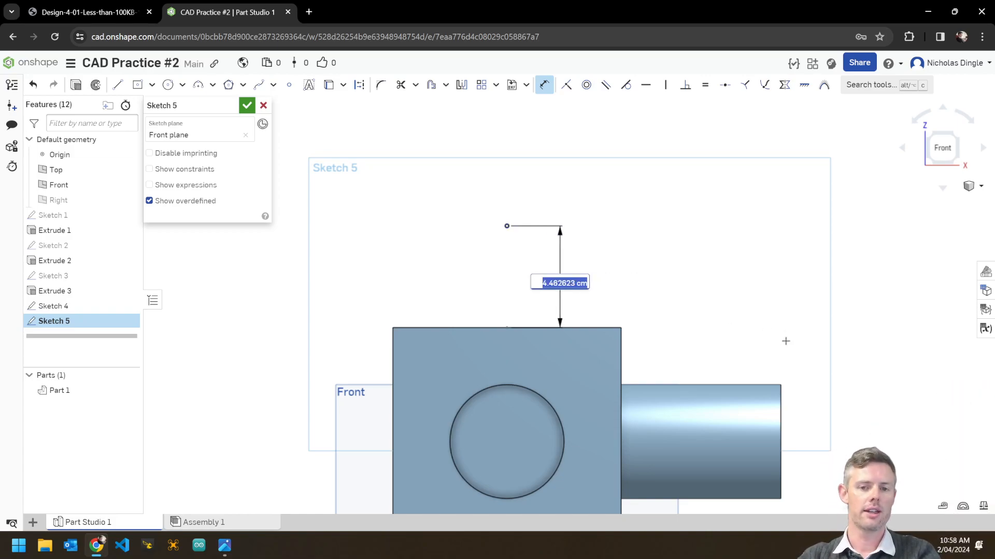
type("7")
key("Return")
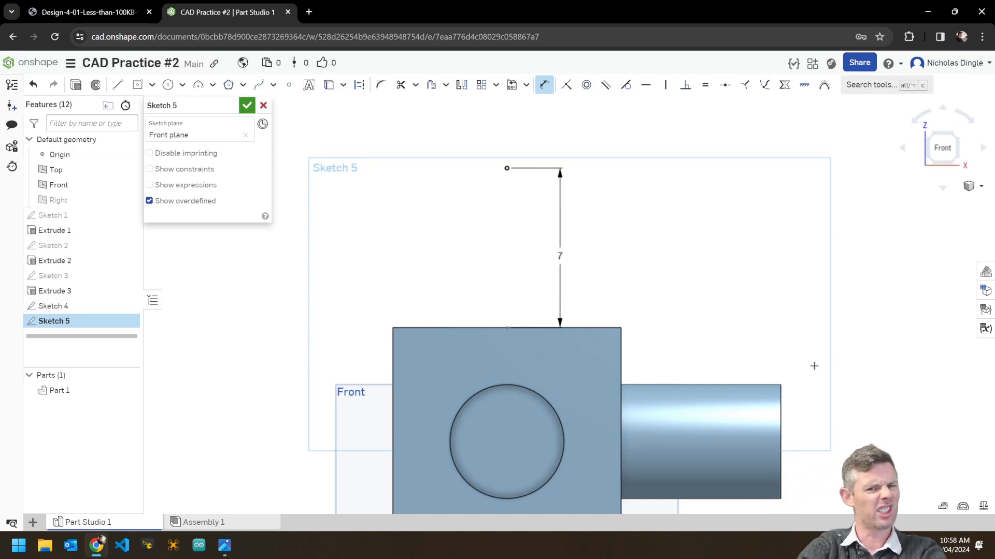
left_click(247, 105)
mouse_move(782, 250)
right_mouse_down()
mouse_move(797, 304)
mouse_move(792, 357)
right_mouse_up()
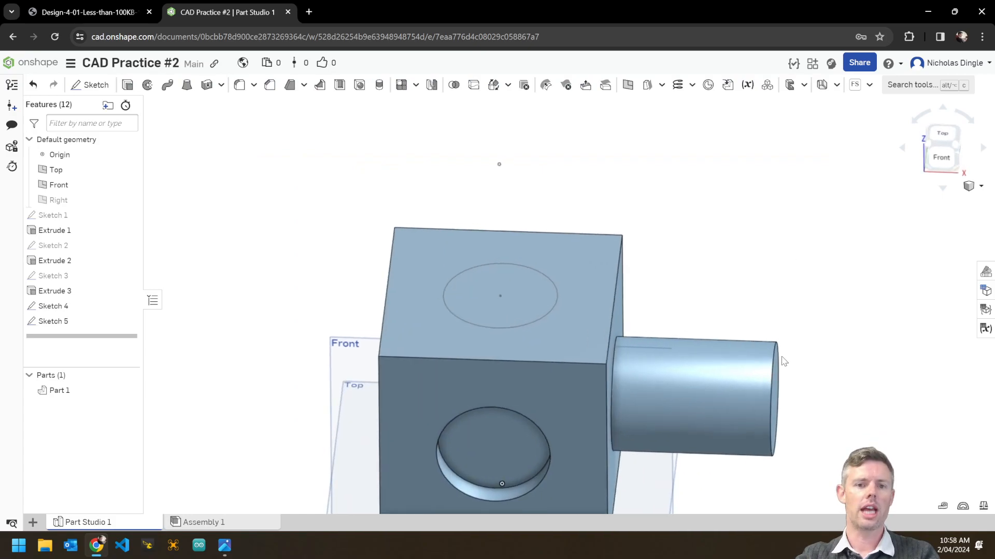
Start a loft from Sketch 4's circular face to Sketch 5's point, previewing a cone.
middle_click_drag(789, 353, 730, 386)
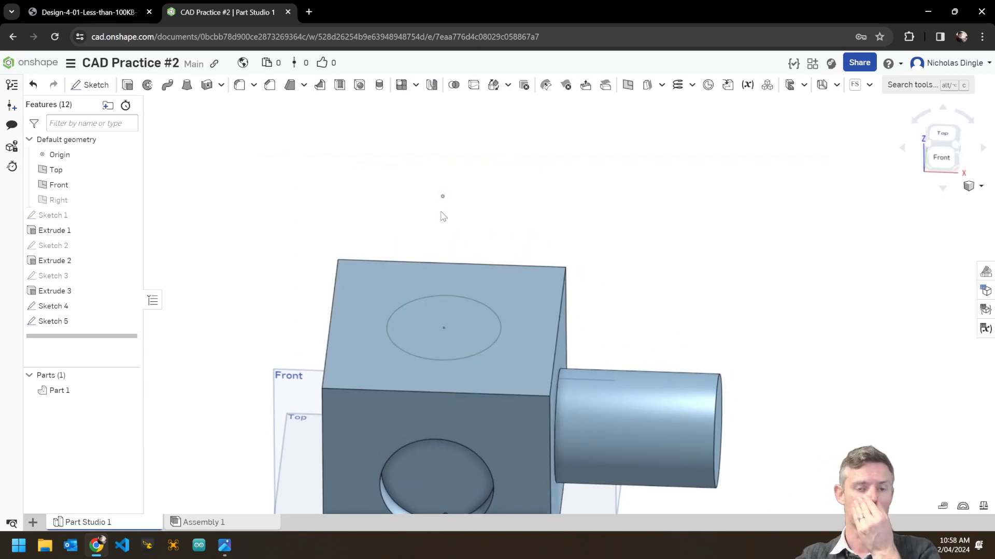
left_click(185, 86)
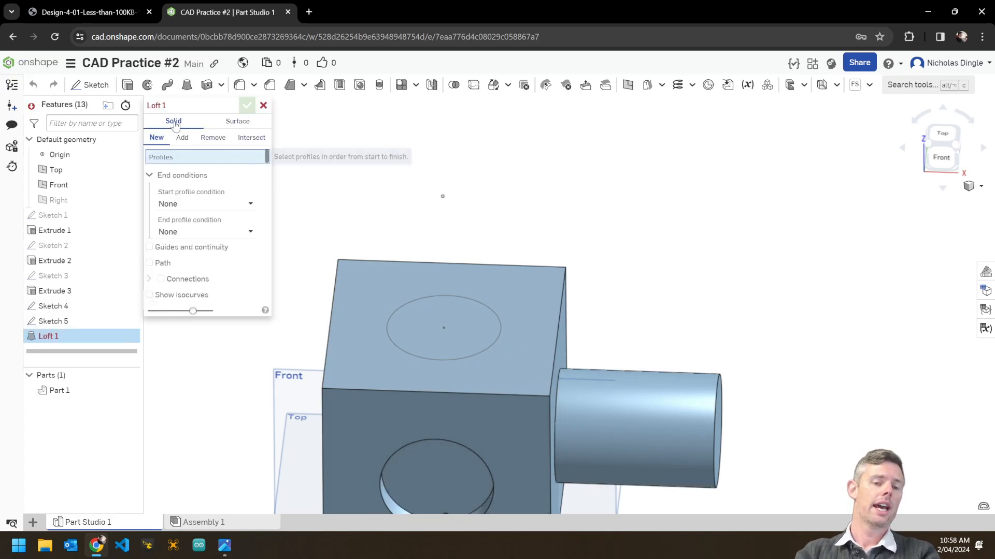
left_click(450, 313)
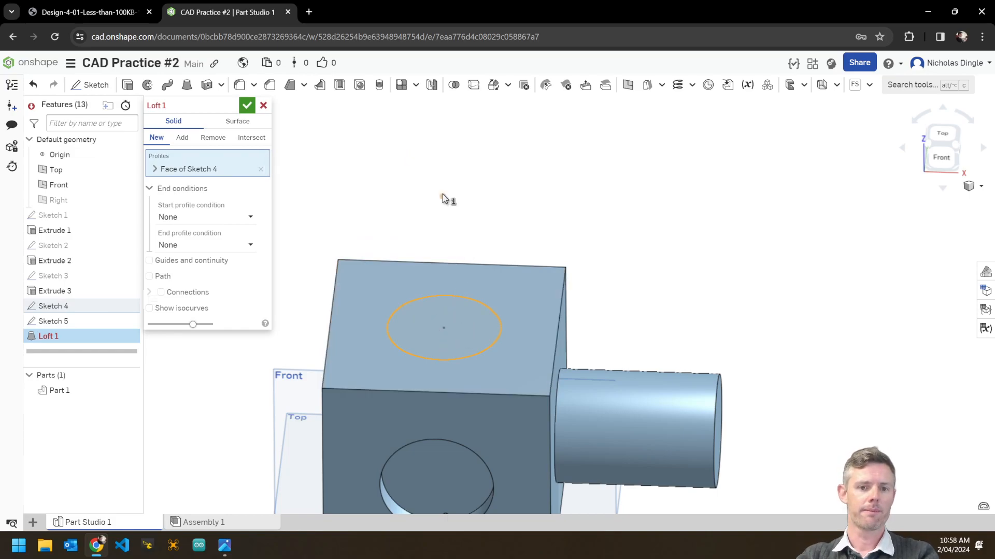
left_click(442, 197)
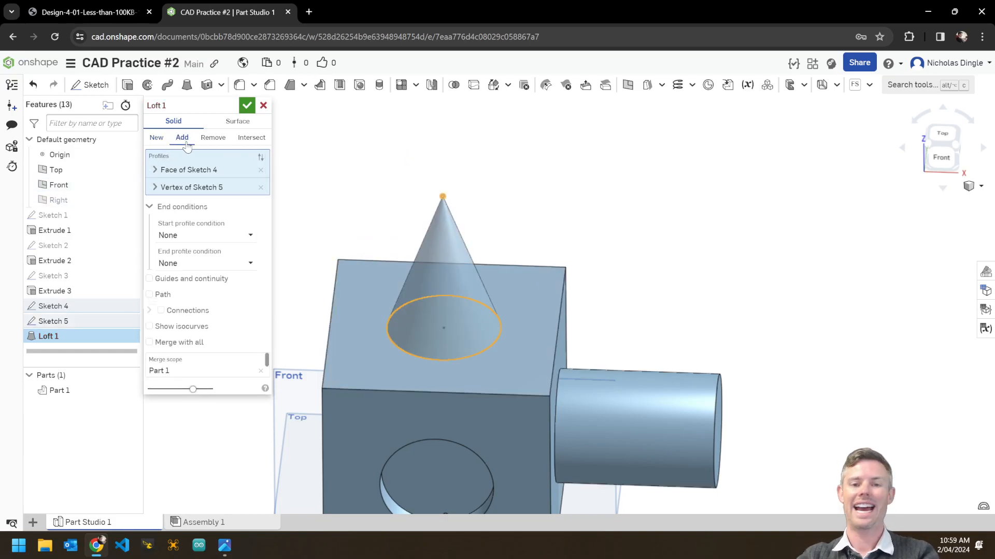
right_click_drag(727, 334, 818, 222)
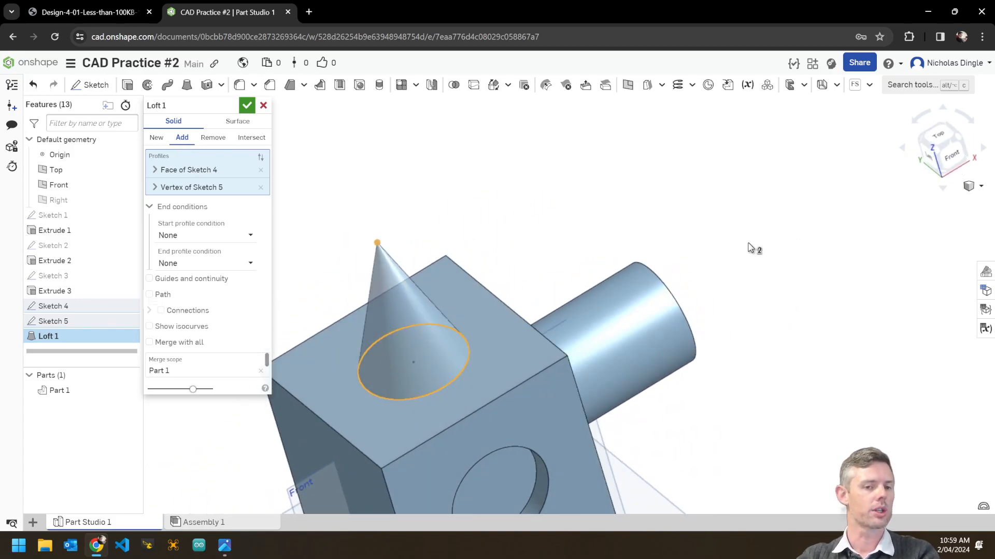
middle_click_drag(749, 245, 754, 226)
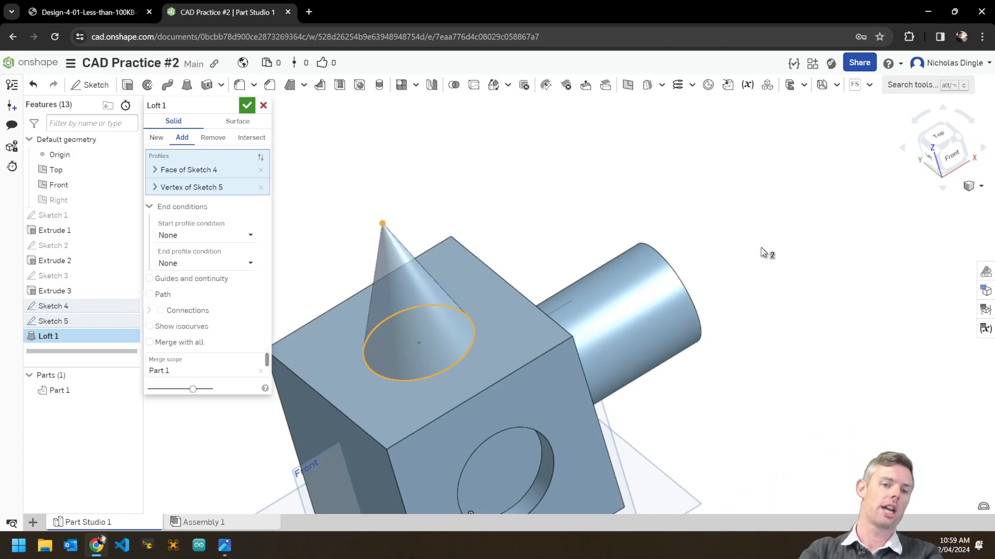
Try Tangent and Normal start profile conditions, then set the loft start back to None.
left_click(230, 236)
left_click(228, 282)
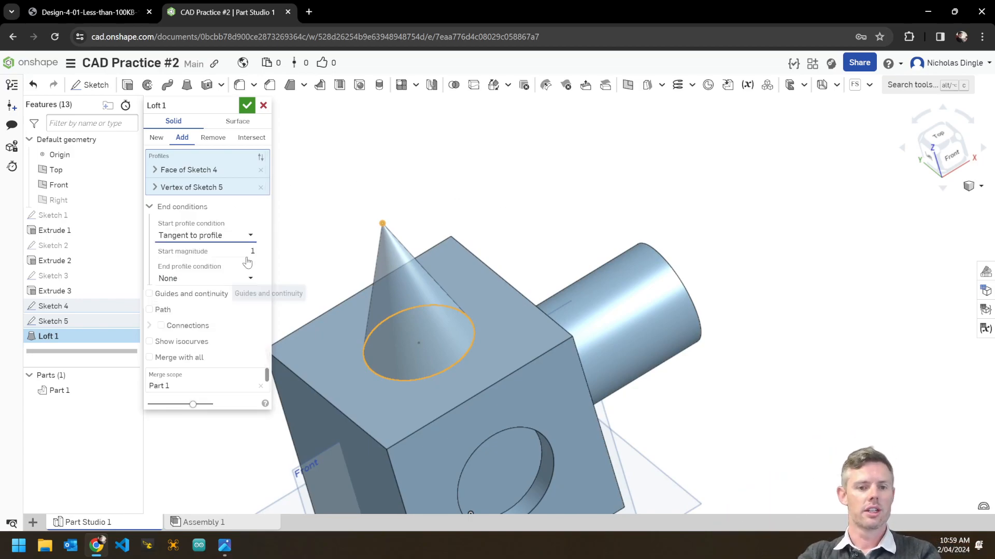
left_click(244, 235)
left_click(212, 266)
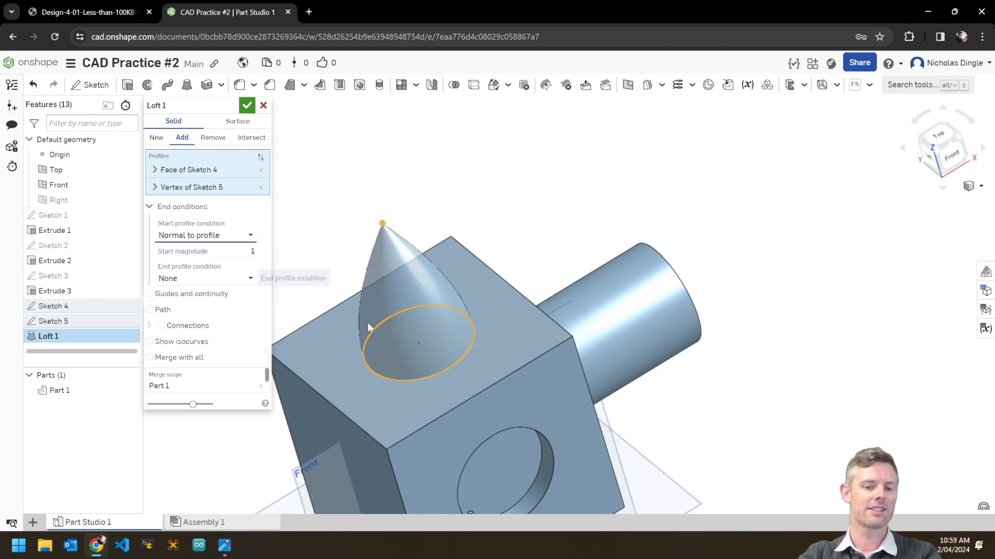
left_click(218, 235)
left_click(174, 251)
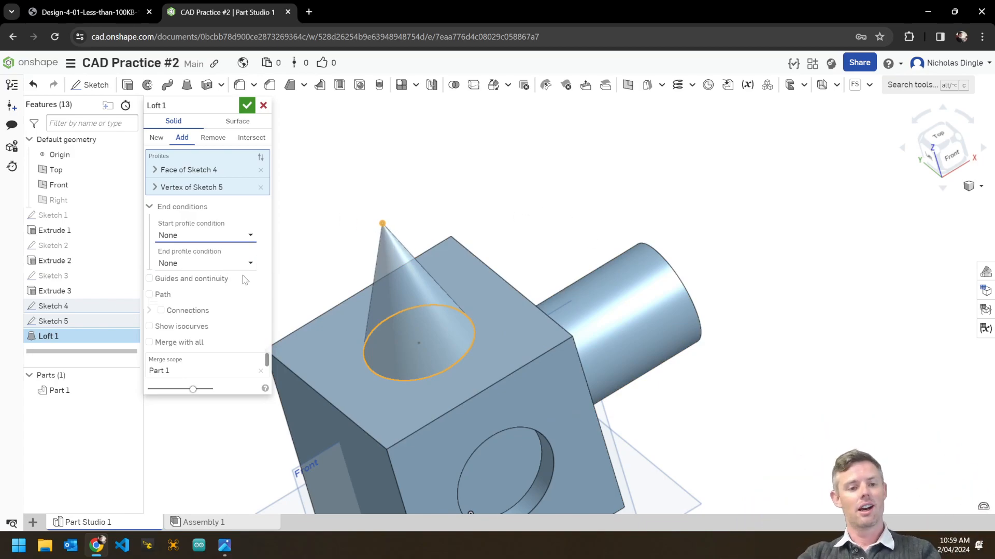
Commit Loft 1 to add the solid cone, then view the part in Isometric.
left_click(248, 106)
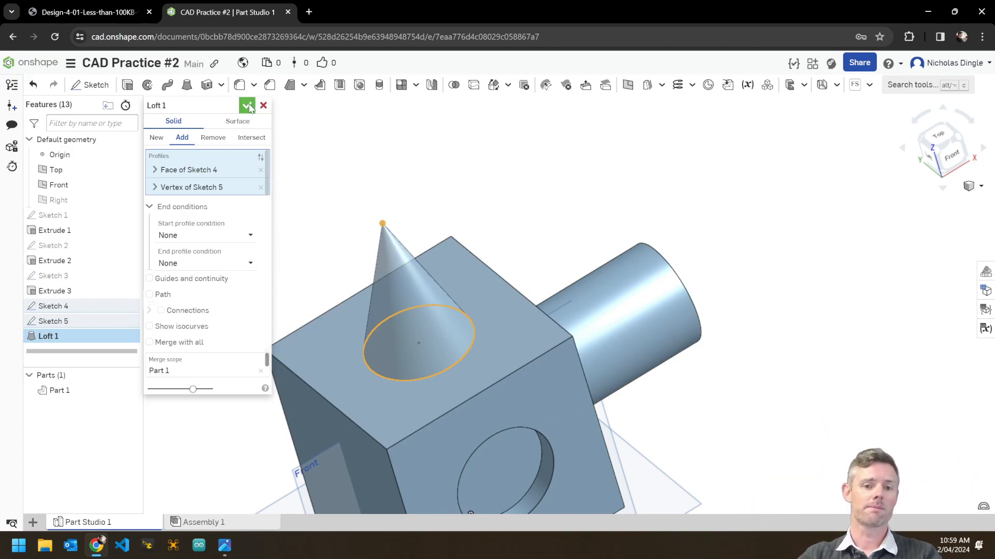
right_click(864, 219)
left_click(880, 260)
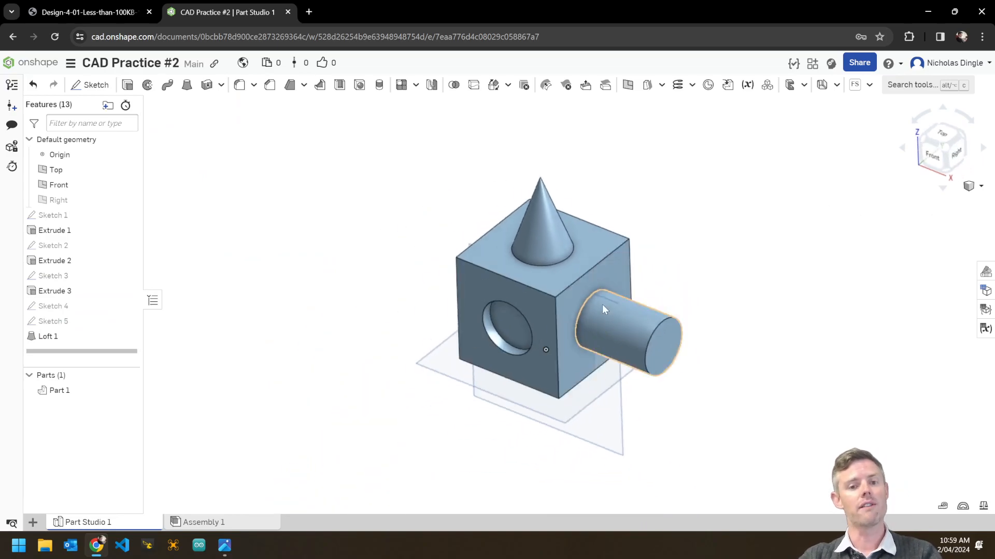
middle_click_drag(675, 404, 748, 449)
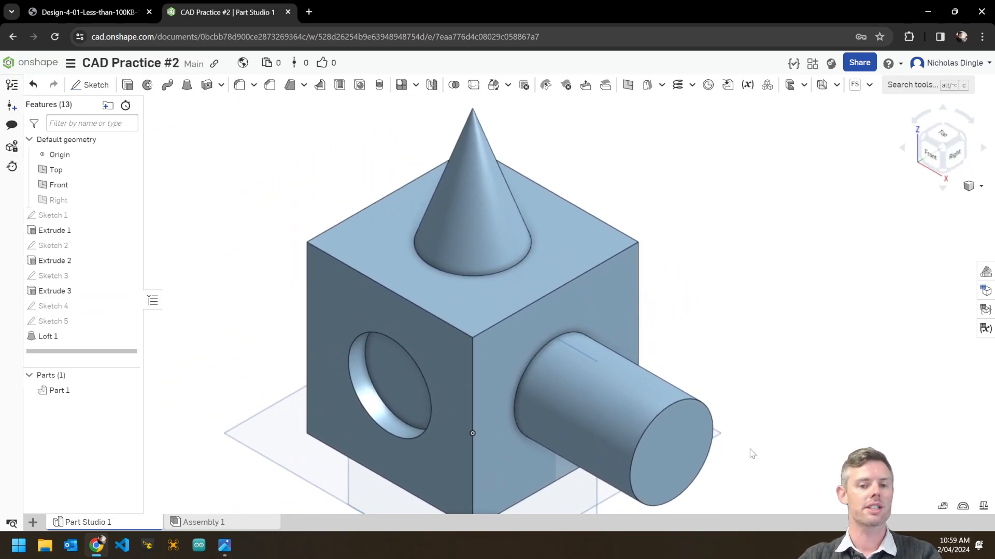
scroll(759, 435, "down", 1)
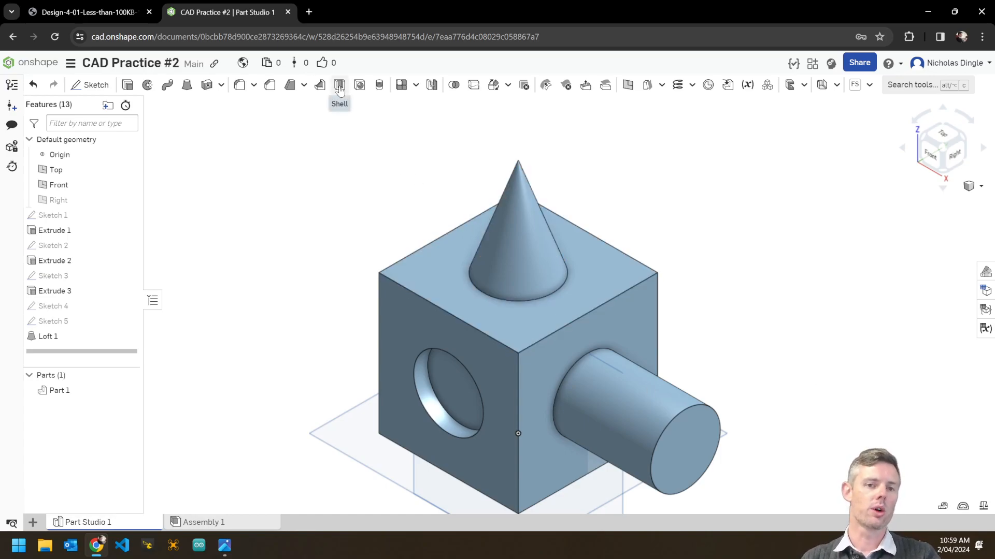
mouse_move(310, 233)
right_mouse_down()
mouse_move(323, 245)
mouse_move(308, 228)
right_mouse_up()
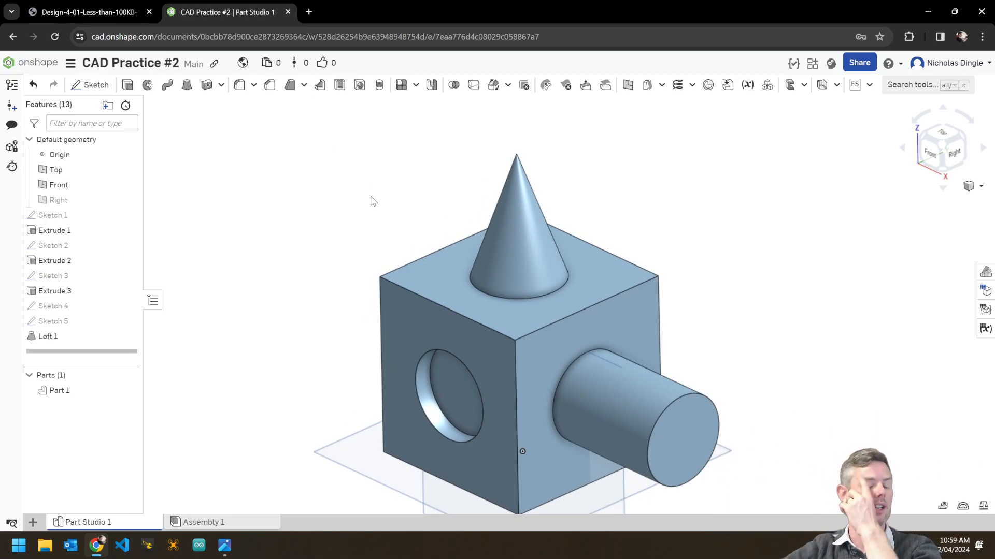
left_click(339, 85)
right_click_drag(318, 213, 439, 280)
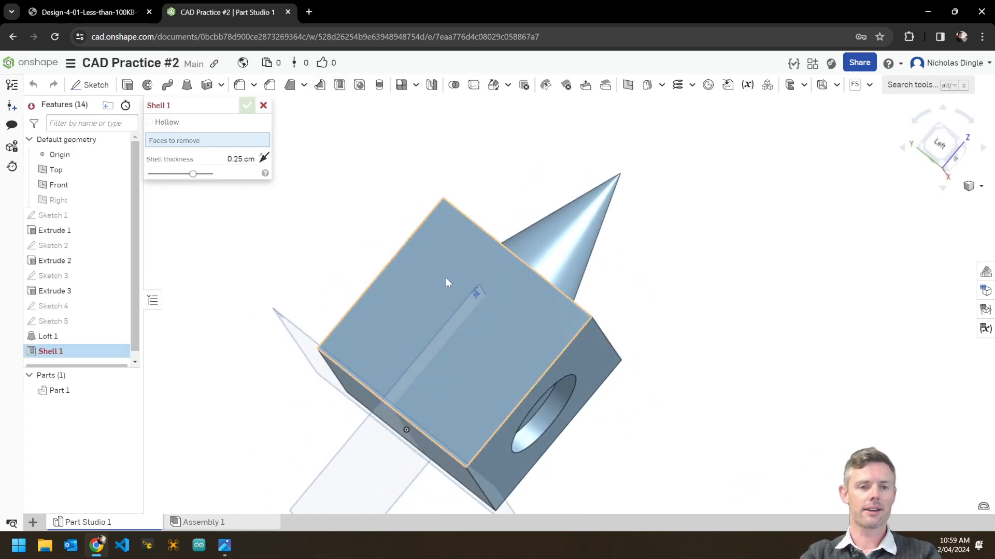
left_click(447, 282)
right_click_drag(782, 397, 512, 346)
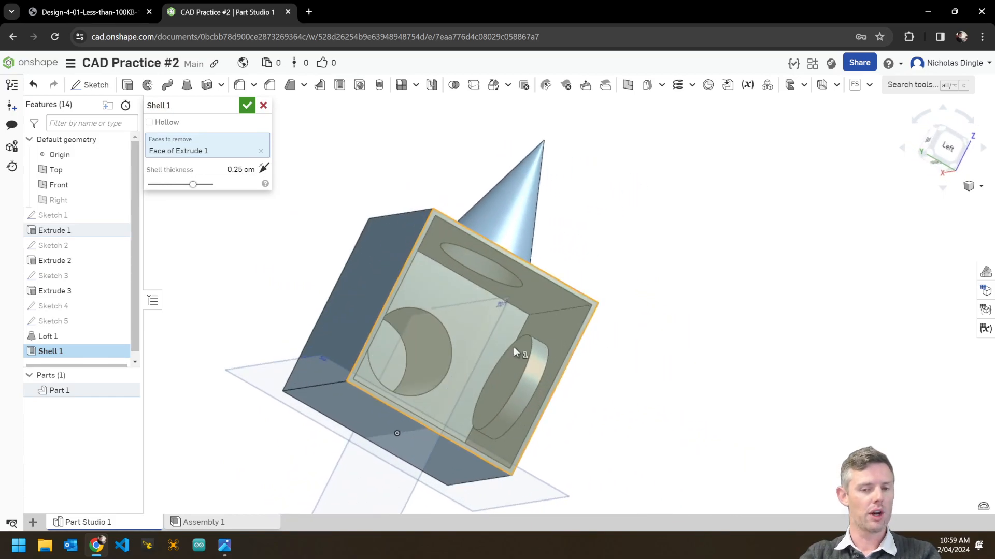
right_click_drag(490, 425, 567, 359)
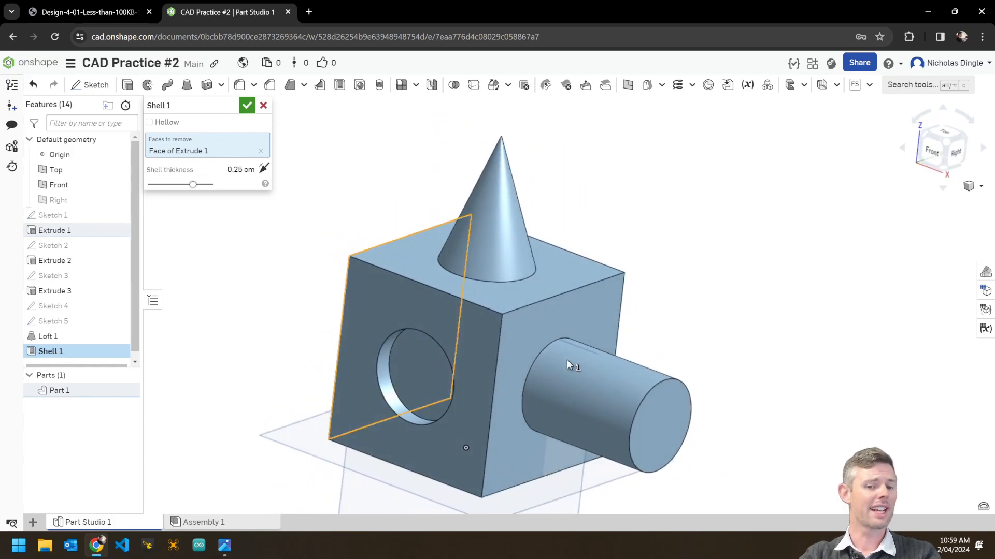
left_click(263, 106)
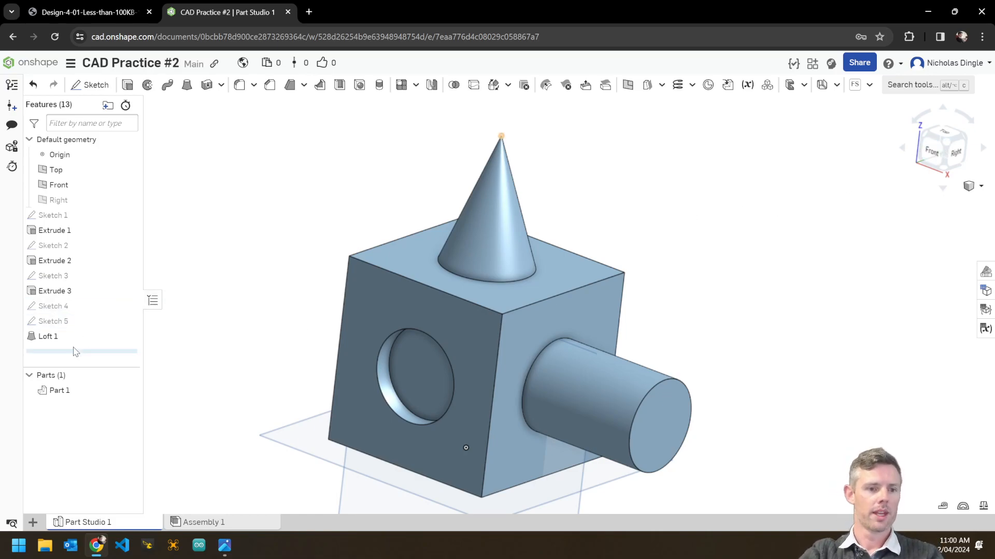
Move the Features list rollback bar up to just below Extrude 1, showing the plain cube.
left_click_drag(83, 356, 79, 245)
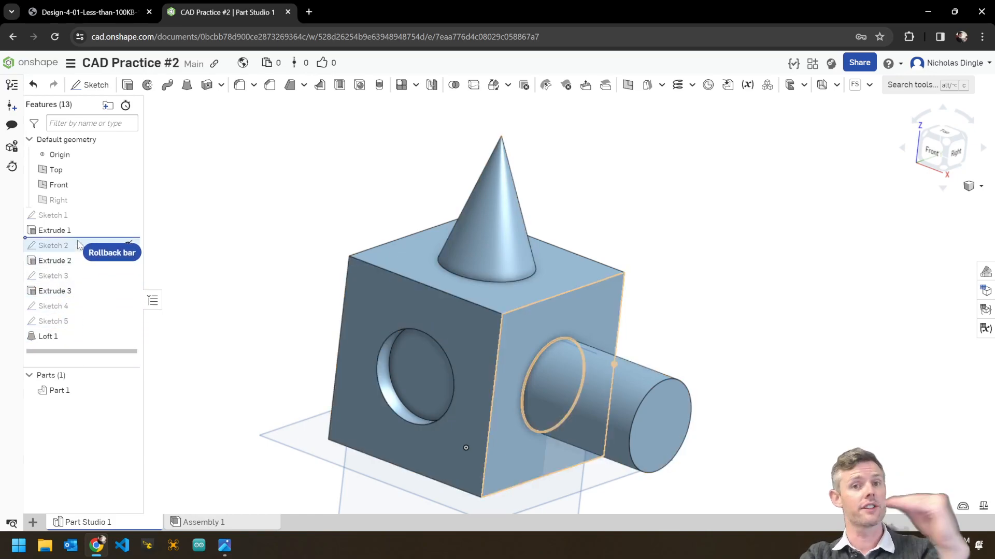
left_click_drag(79, 245, 78, 243)
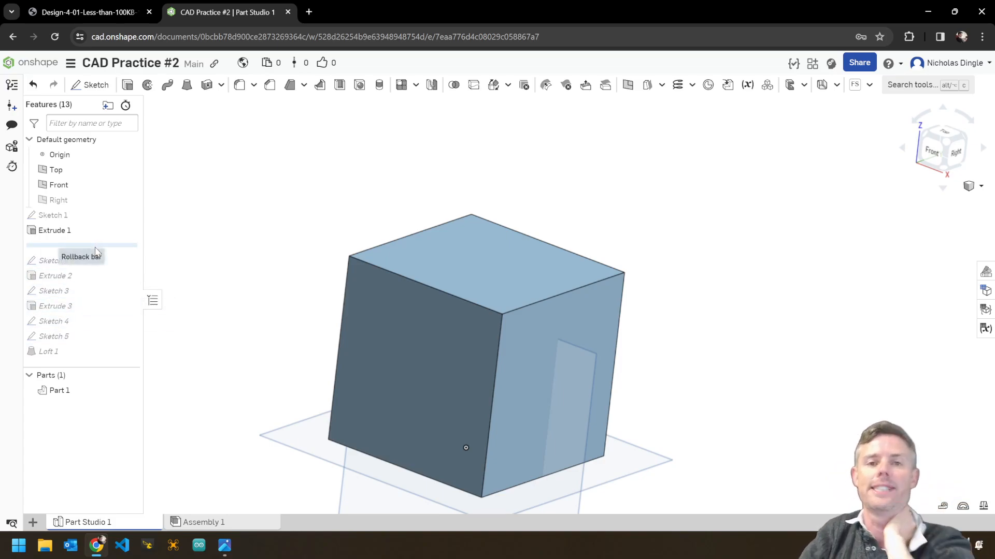
middle_click_drag(611, 326, 621, 321)
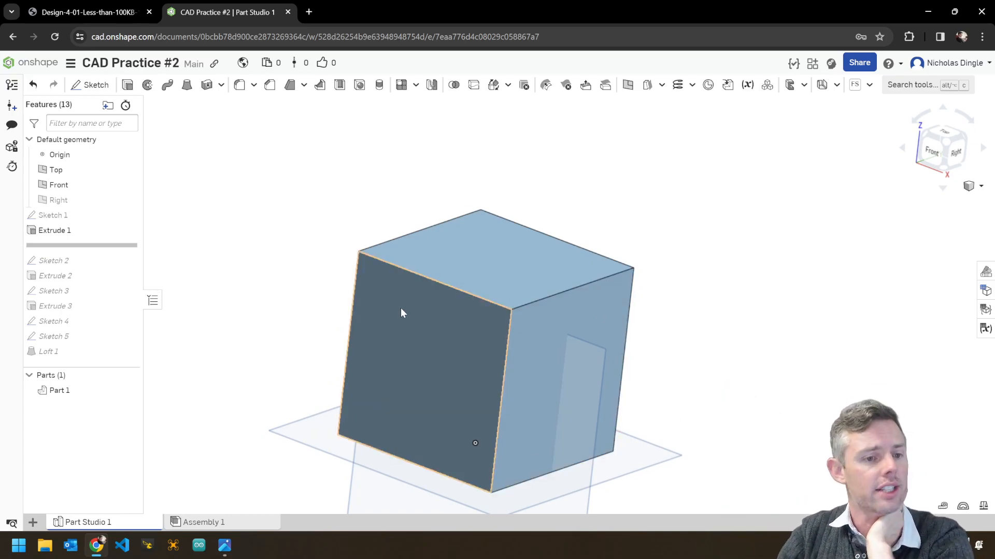
right_click_drag(264, 283, 287, 299)
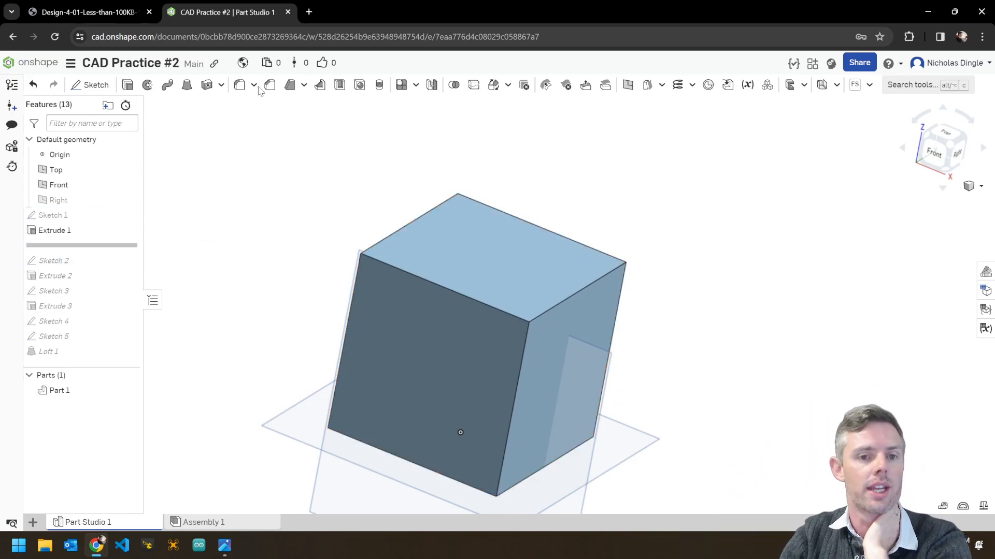
Shell the cube with the front face removed and a 1 cm wall thickness.
left_click(339, 85)
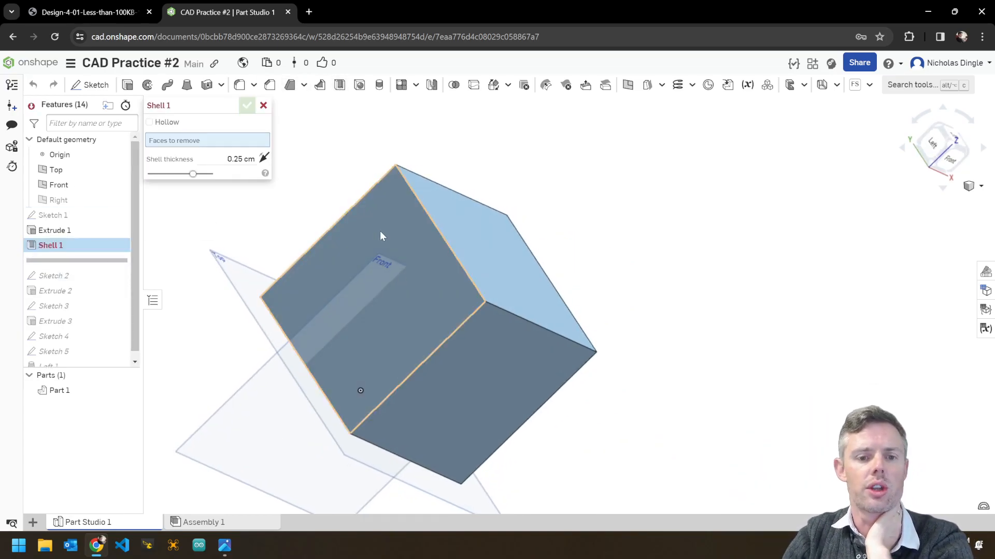
left_click(380, 231)
left_click(240, 170)
type("1")
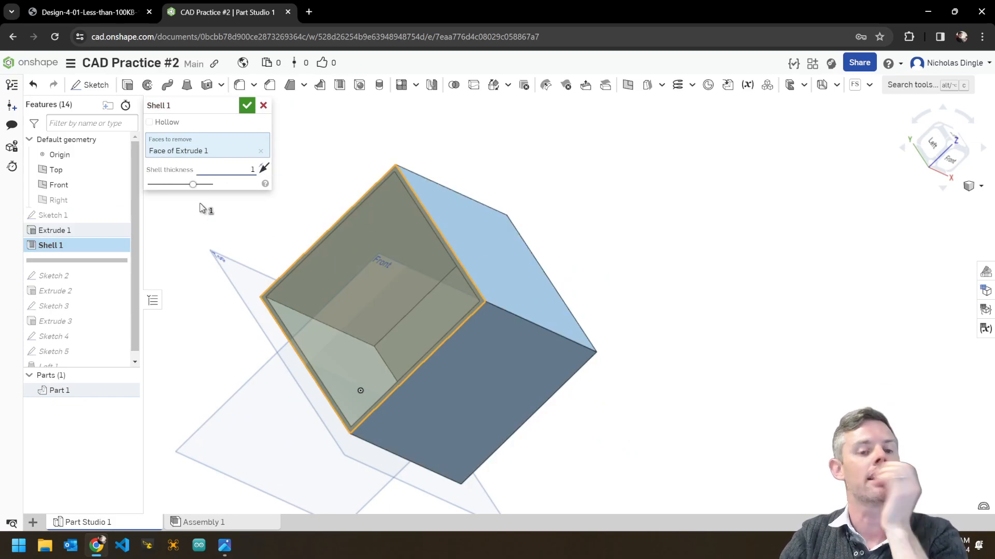
key("Return")
right_click_drag(266, 233, 359, 240)
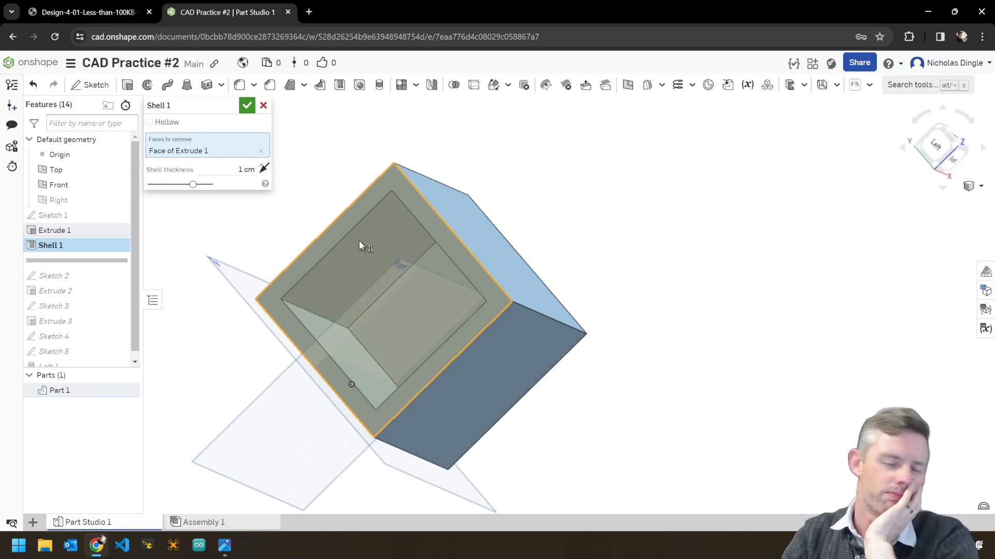
left_click(248, 106)
mouse_move(705, 336)
right_mouse_down()
mouse_move(599, 280)
mouse_move(714, 335)
mouse_move(775, 351)
mouse_move(673, 352)
right_mouse_up()
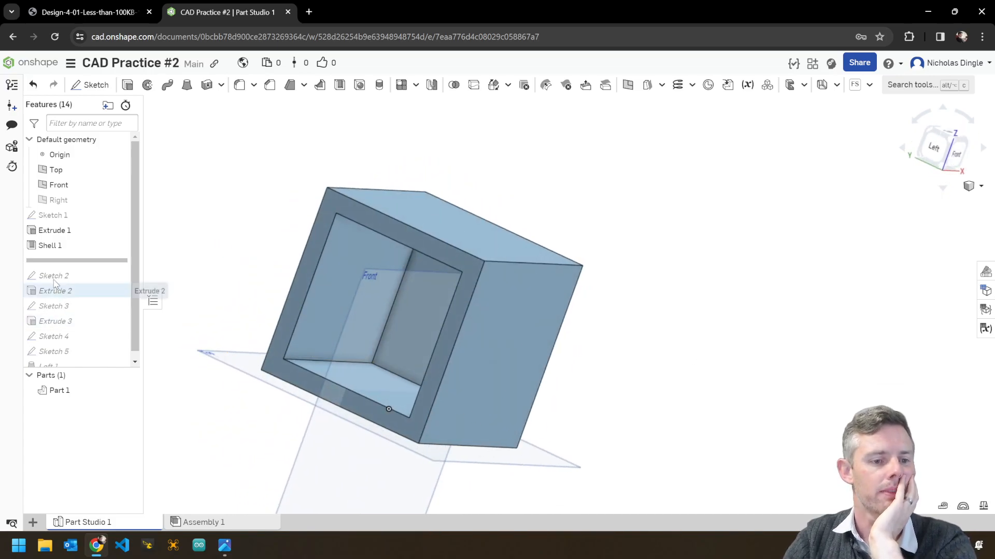
left_click_drag(55, 260, 73, 363)
right_click_drag(506, 413, 546, 407)
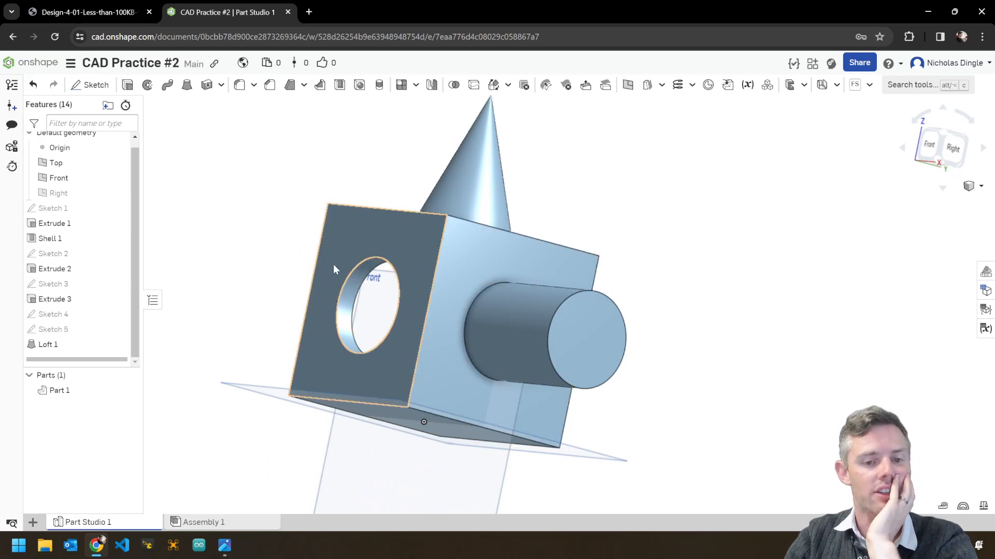
right_click_drag(577, 275, 358, 308)
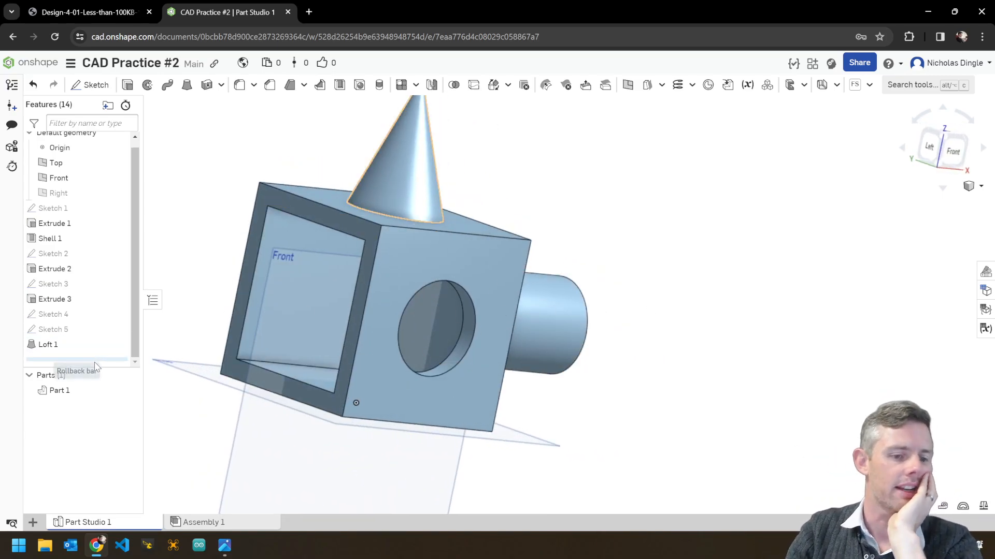
left_click_drag(96, 366, 85, 253)
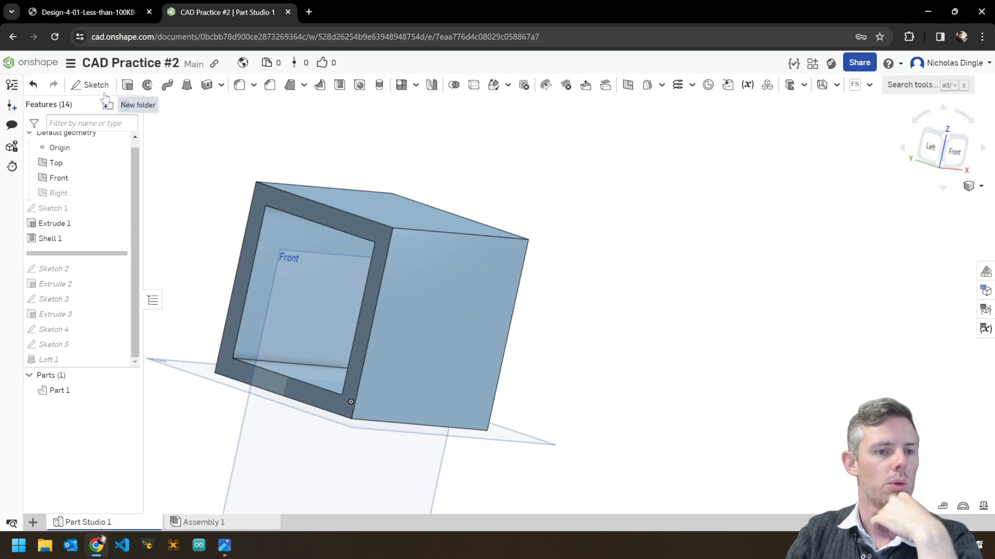
Start a new sketch on the box's open front face, viewed straight on.
left_click(91, 85)
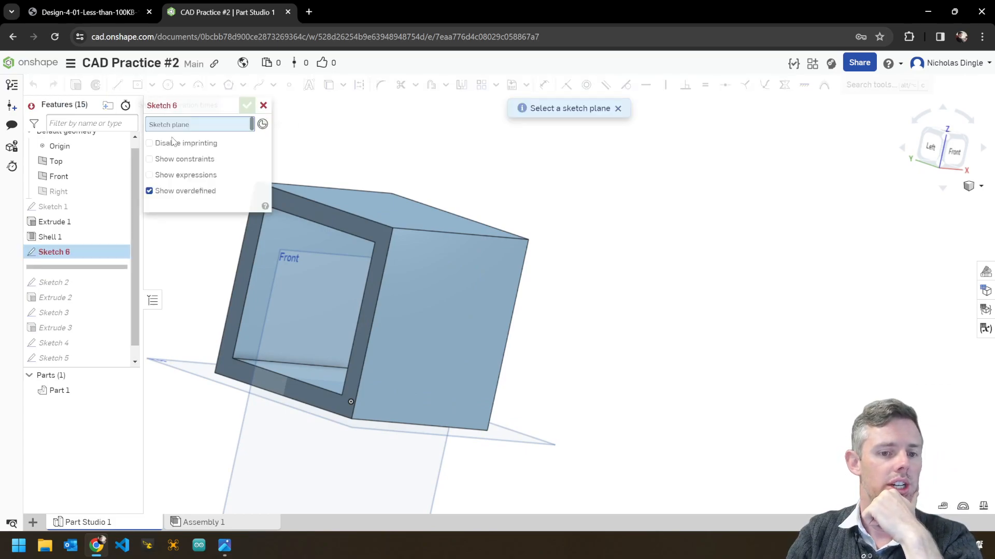
left_click(313, 212)
left_click(933, 149)
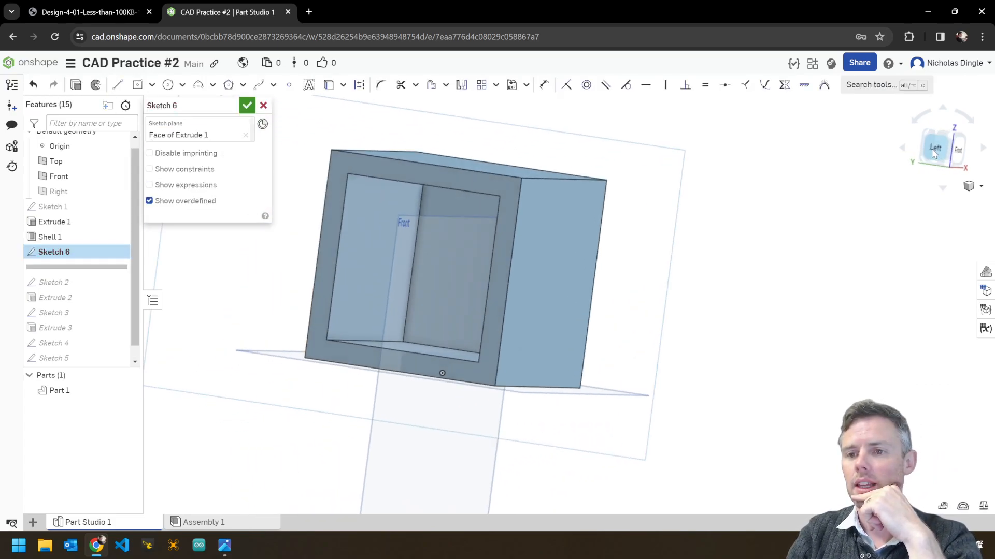
scroll(599, 287, "up", 3)
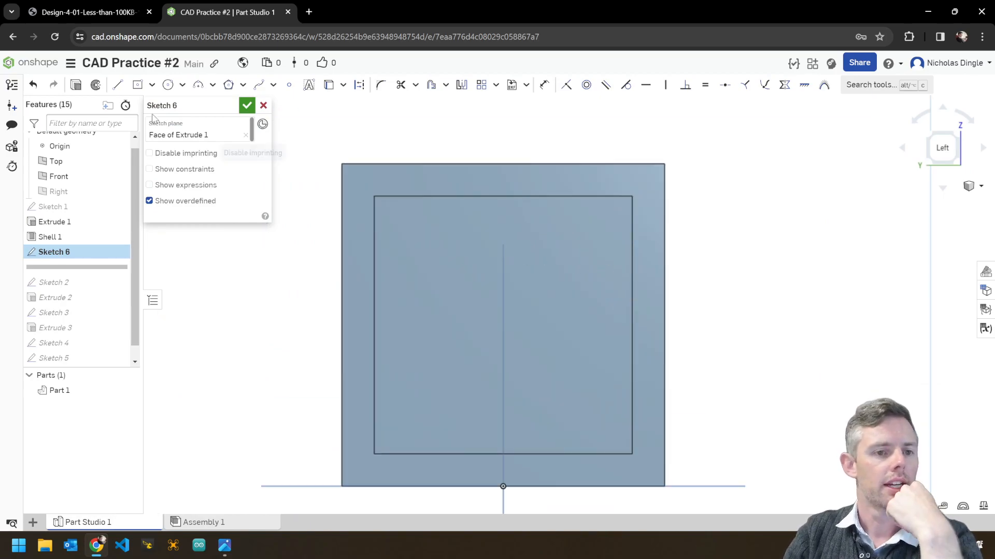
Draw a corner rectangle tracing the 8 by 8 inner opening and finish Sketch 6.
left_click(152, 84)
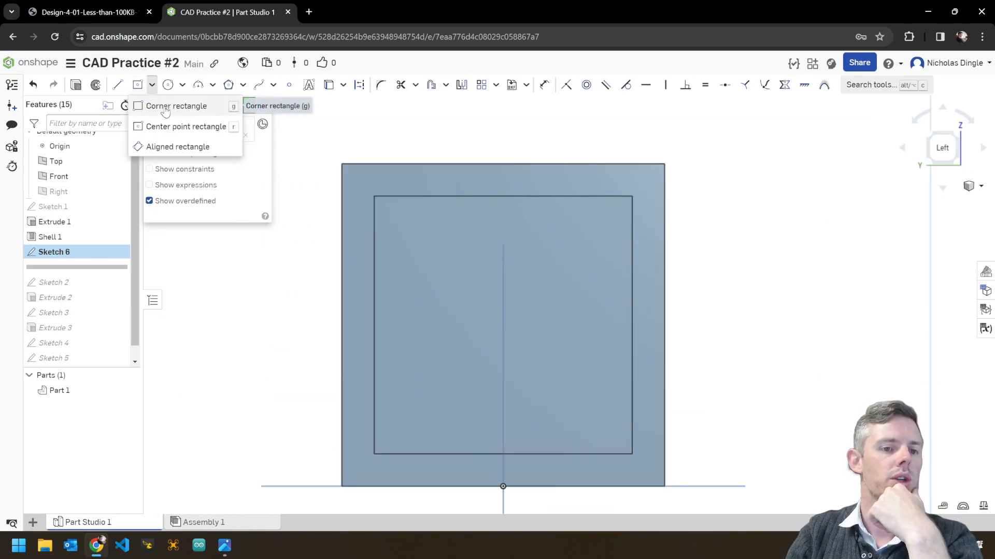
left_click(165, 107)
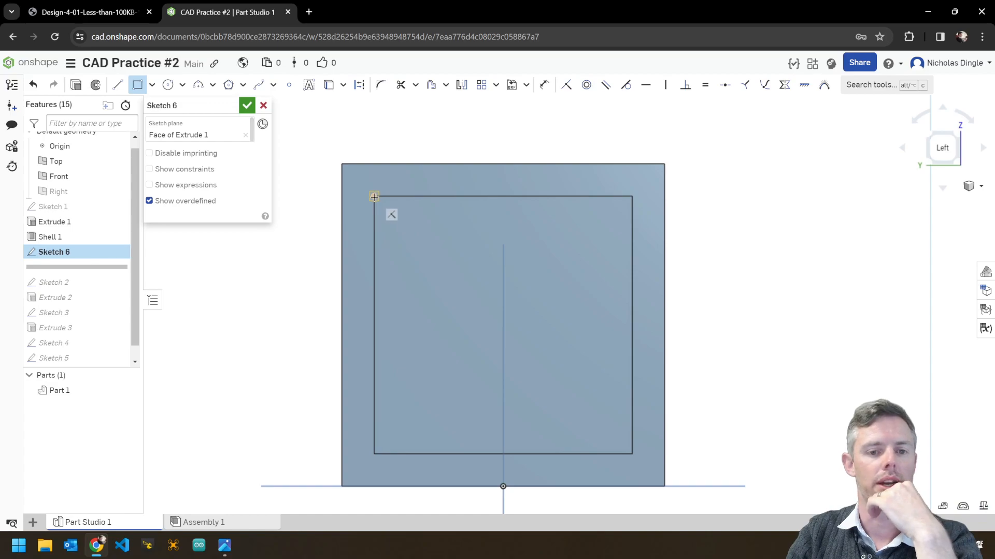
left_click(374, 196)
left_click(630, 455)
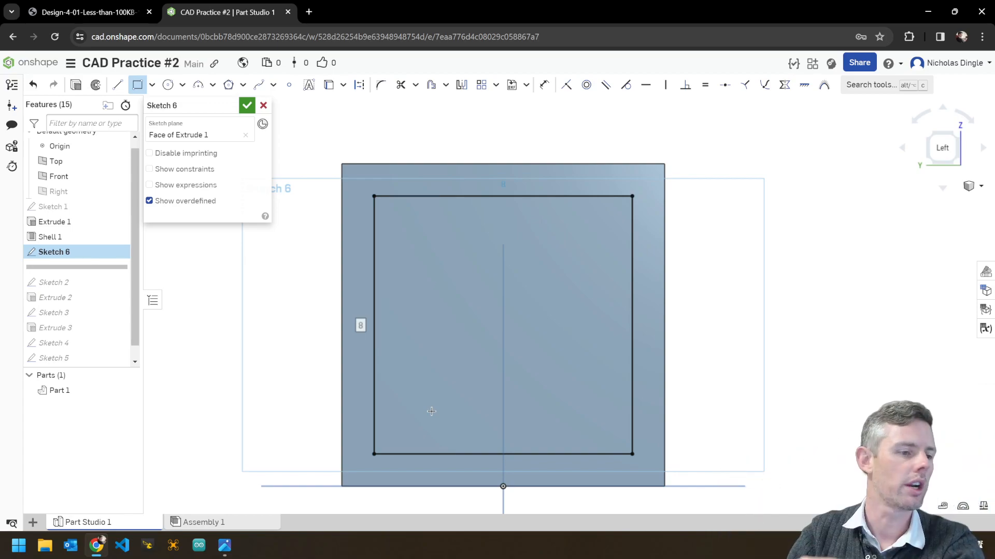
left_click(247, 107)
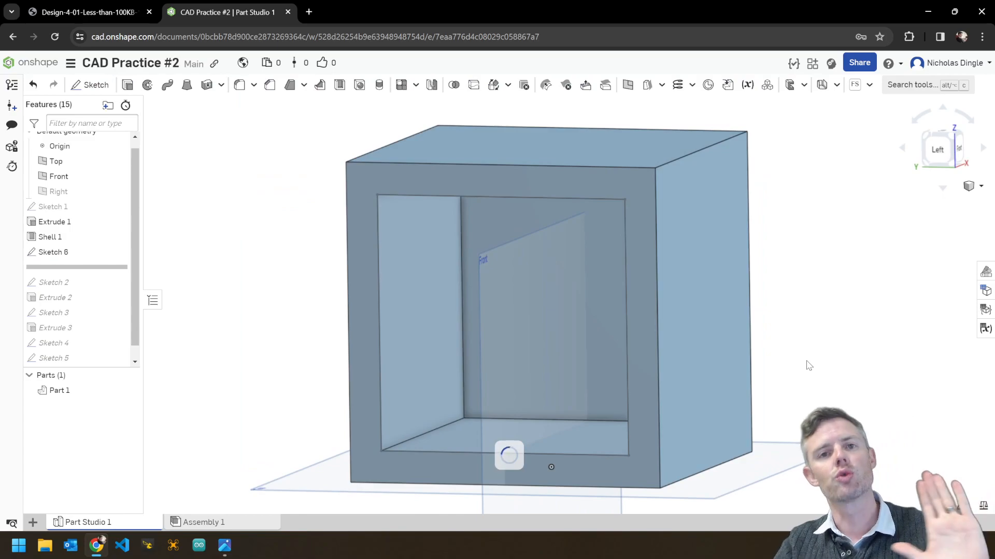
Extrude Sketch 6 1 cm in the opposite direction with Add, closing the box as Extrude 4.
left_click(138, 85)
right_click_drag(653, 269, 741, 310)
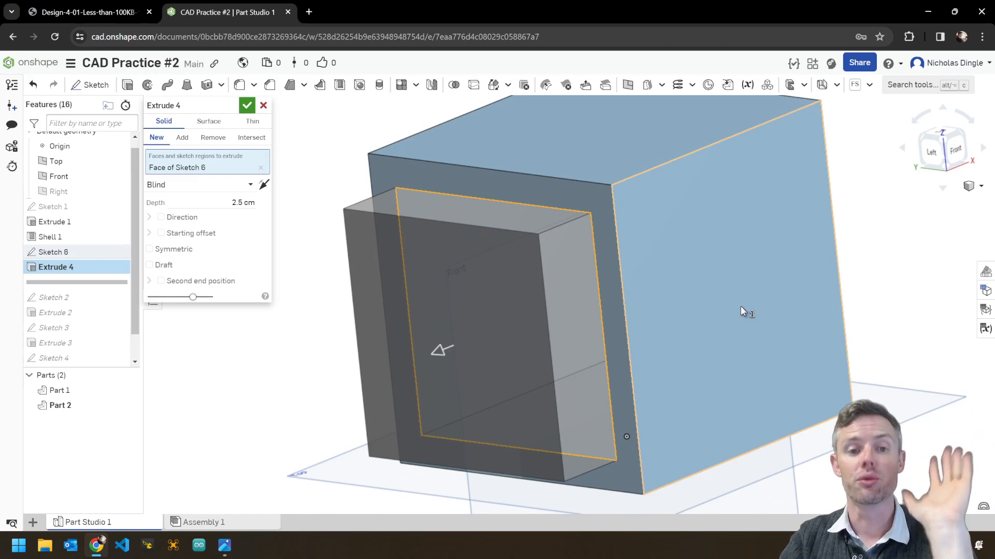
left_click(264, 186)
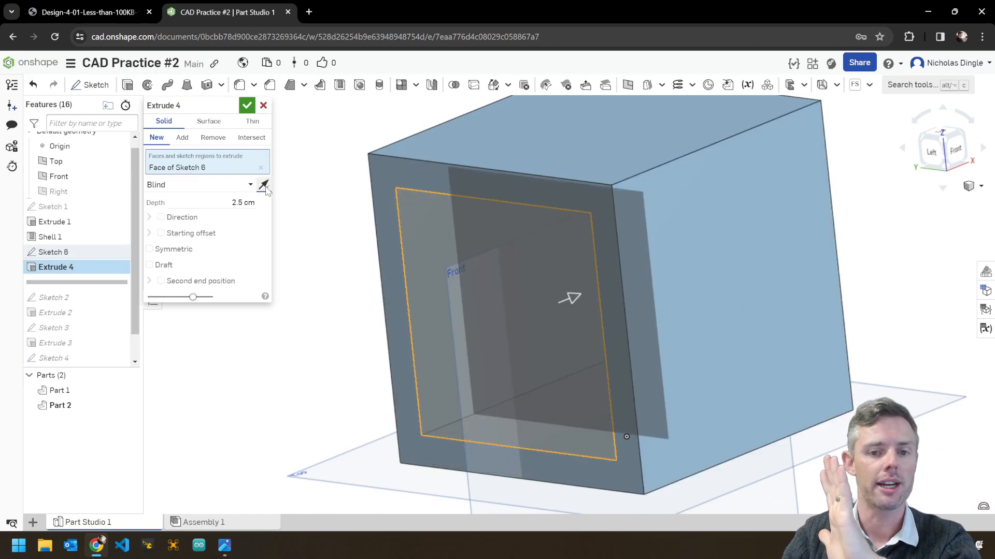
left_click(182, 138)
left_click(225, 203)
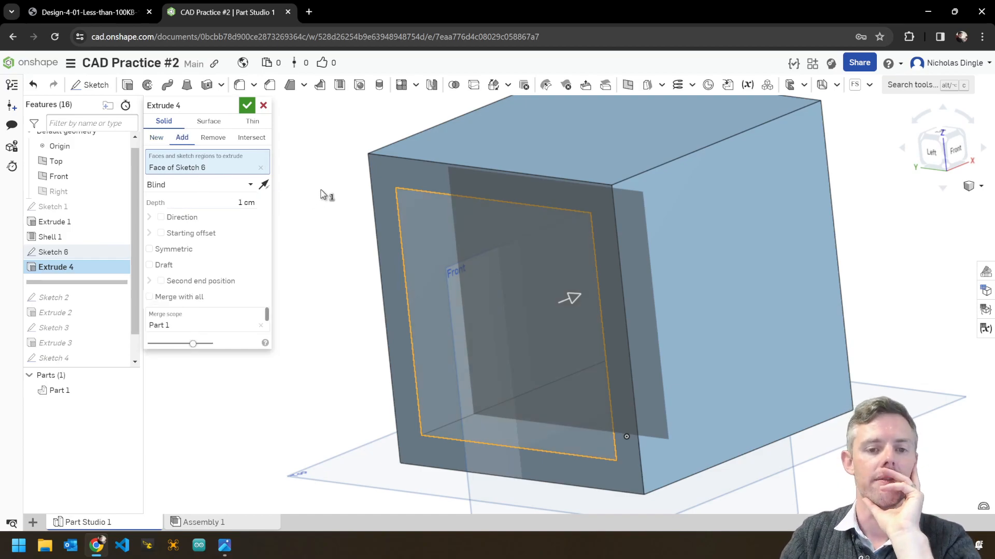
key("Return")
right_click_drag(343, 231, 336, 212)
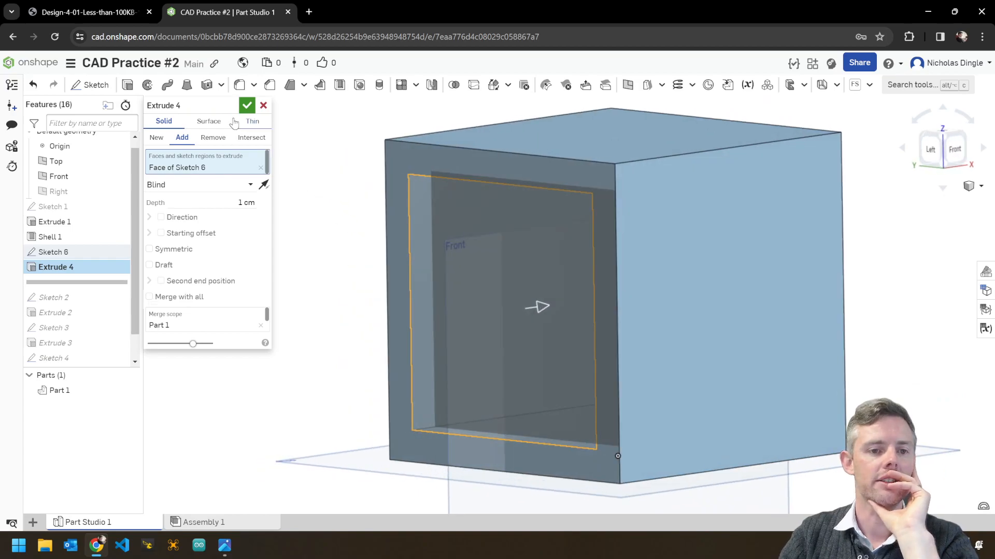
left_click(248, 107)
right_click_drag(903, 310, 685, 341)
Move the rollback bar to the end after Loft 1 and view the lidded part in Isometric.
right_click(854, 251)
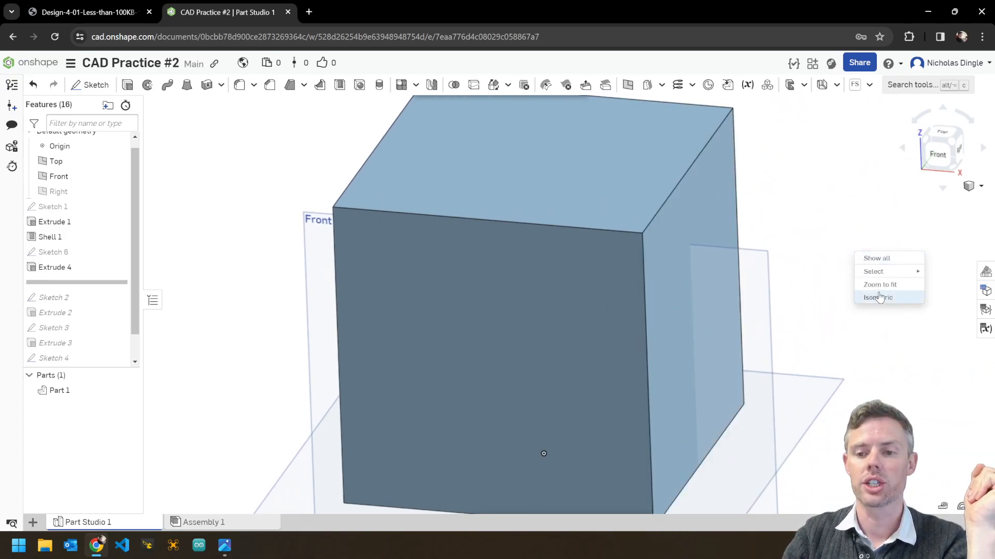
left_click(876, 296)
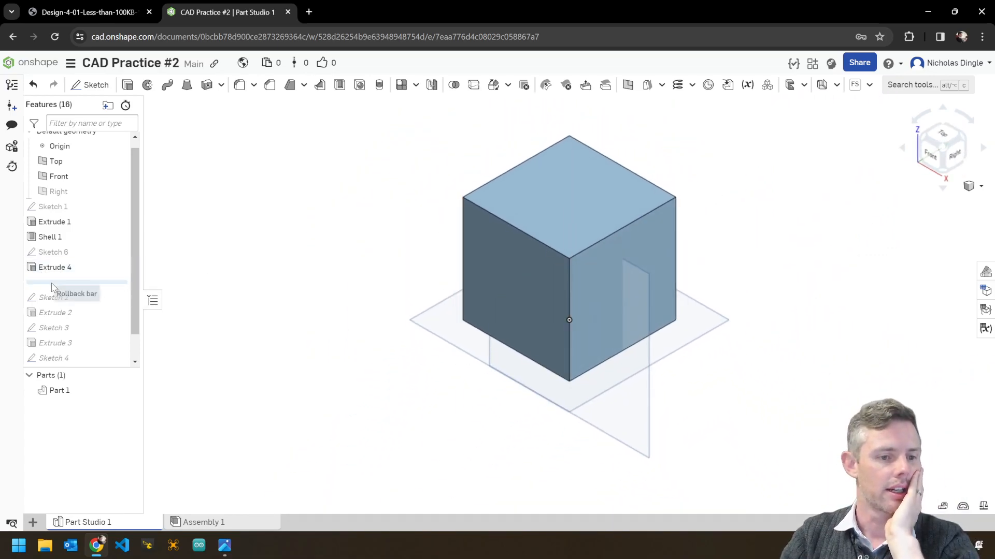
left_click_drag(62, 288, 80, 359)
right_click_drag(773, 402, 755, 387)
right_click(765, 384)
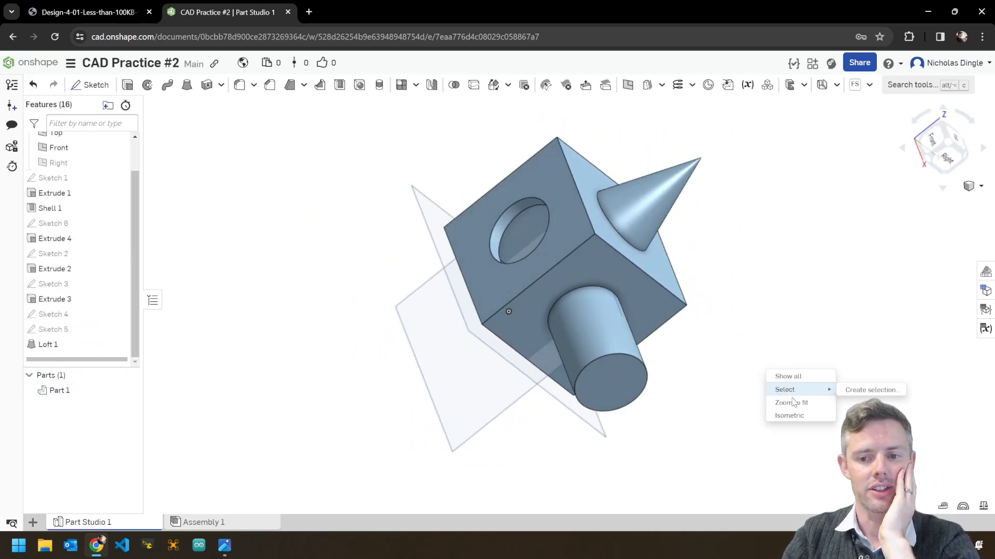
left_click(782, 416)
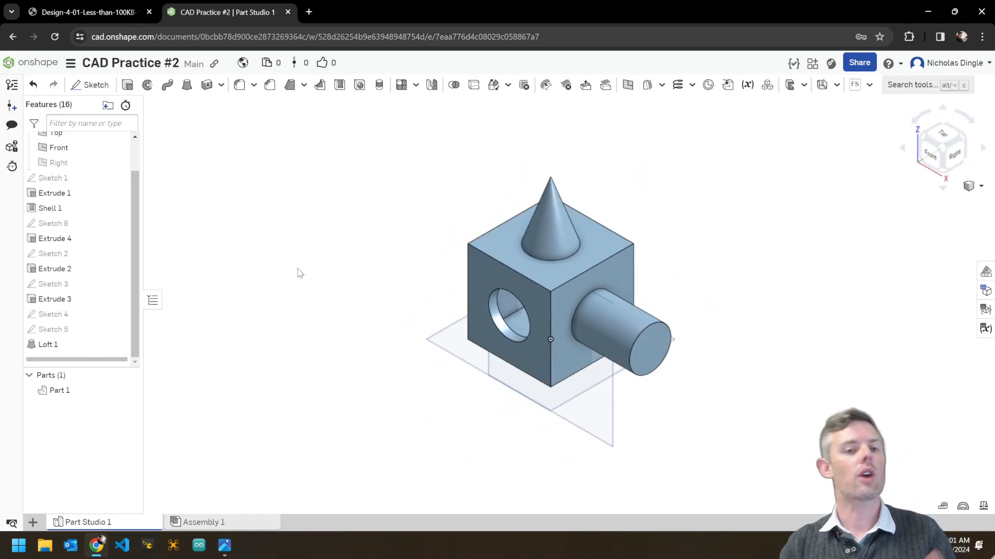